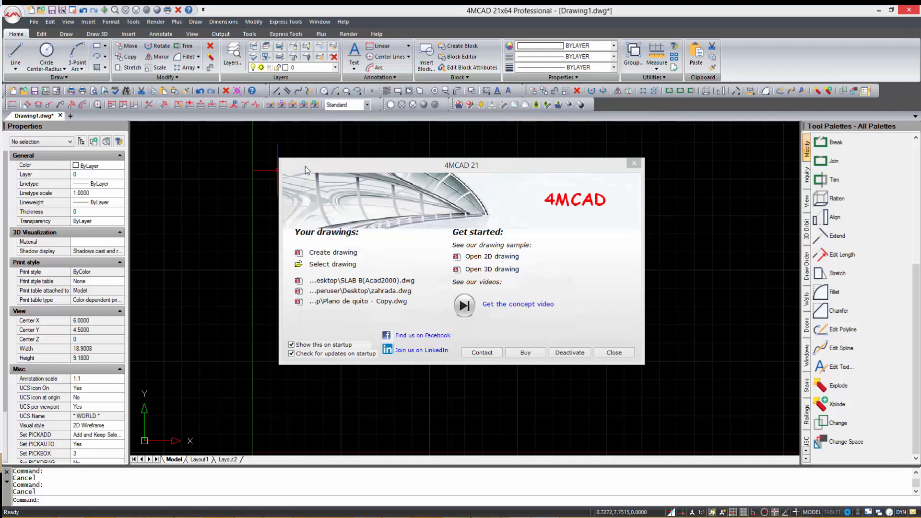
# Step: Dismiss the 4MCAD 21 startup window to get to the empty drawing
pyautogui.moveTo(305, 166); pyautogui.dragTo(302, 165)
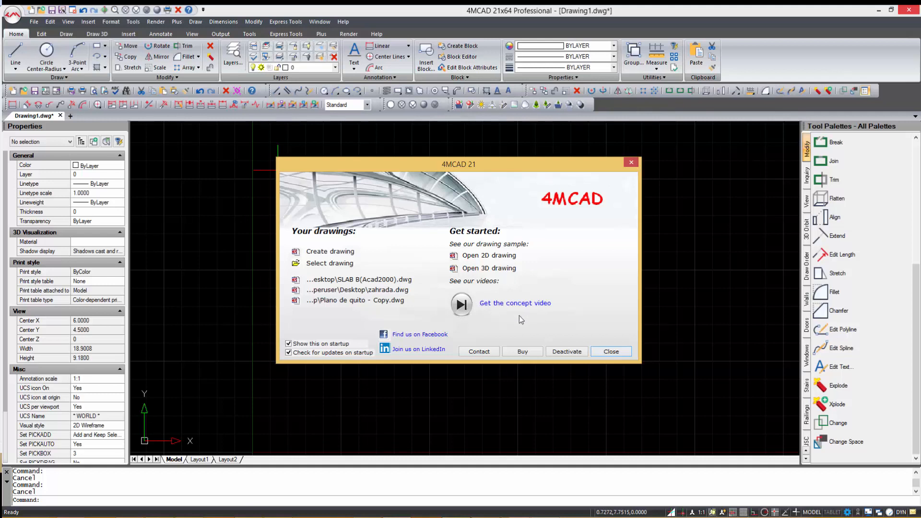
pyautogui.click(611, 352)
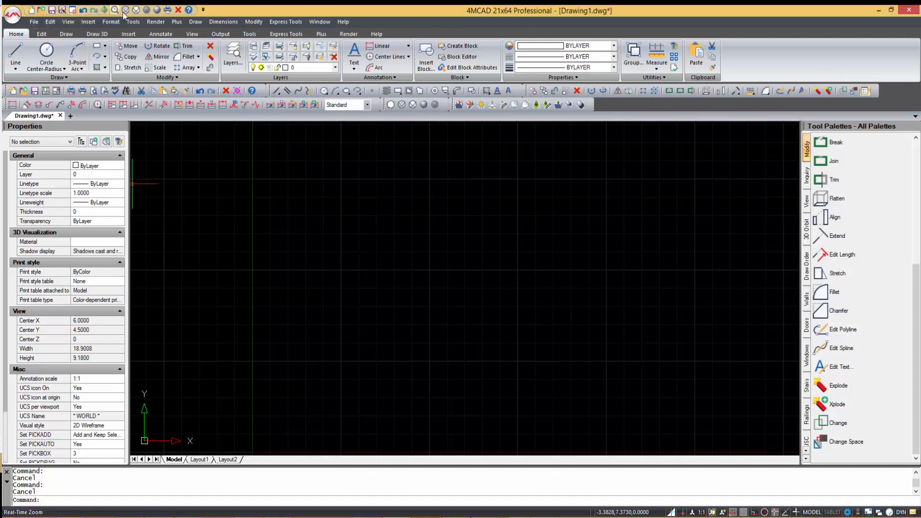
# Step: Examine the Quick Access customization options, the Edit and Draw 3D ribbon tools, and the additional Draw and Modify tools
pyautogui.click(203, 10)
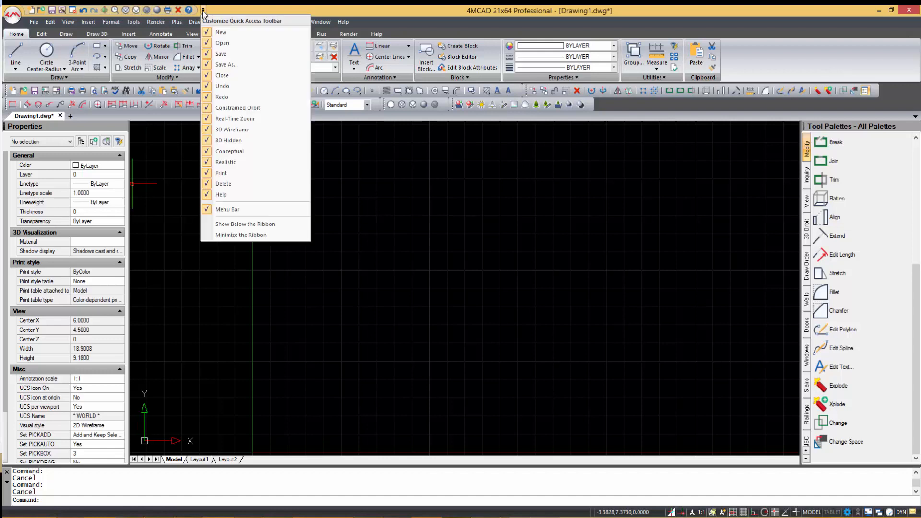
pyautogui.click(203, 10)
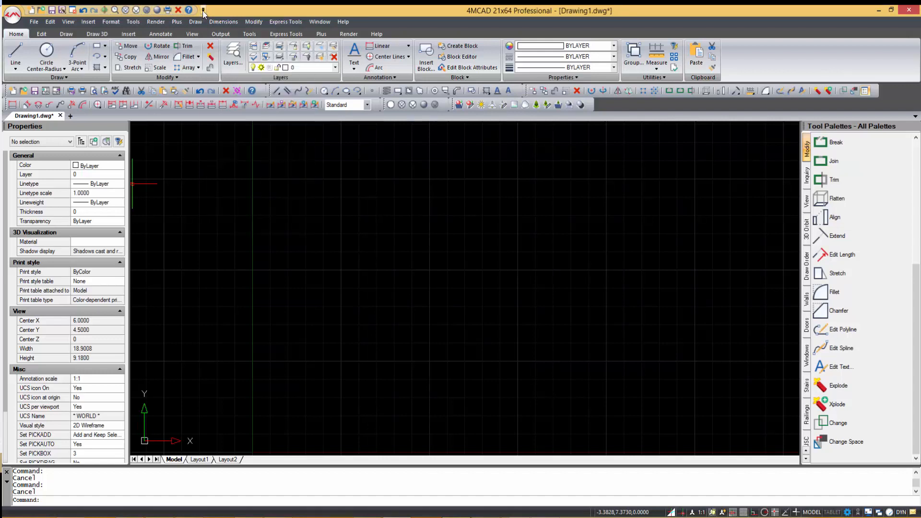
pyautogui.click(43, 34)
pyautogui.click(66, 34)
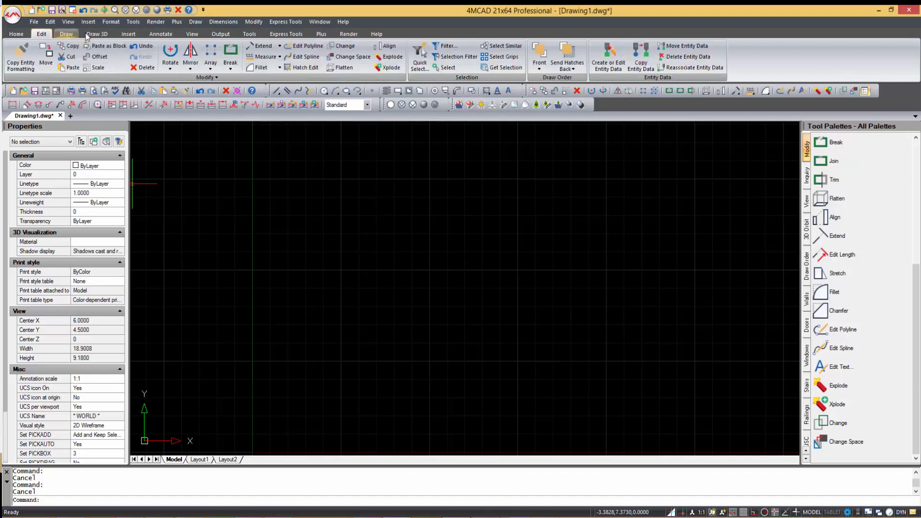
pyautogui.click(92, 33)
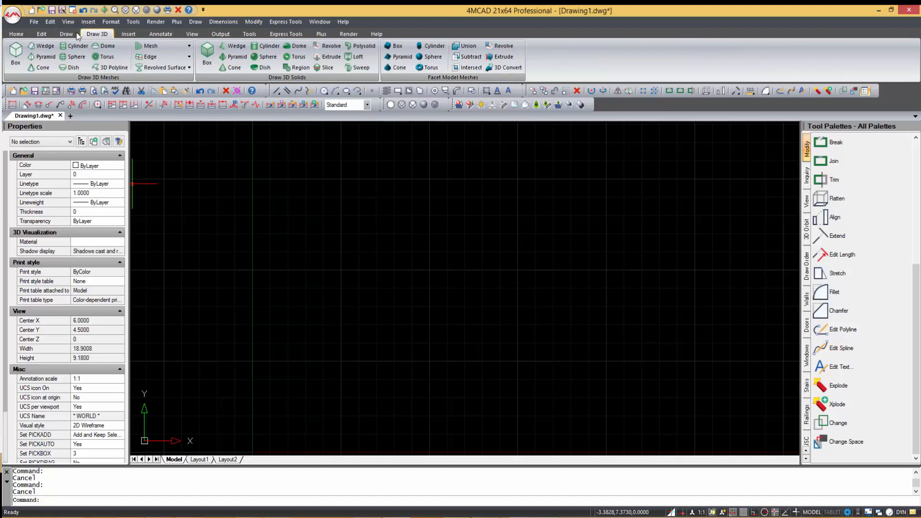
pyautogui.click(17, 34)
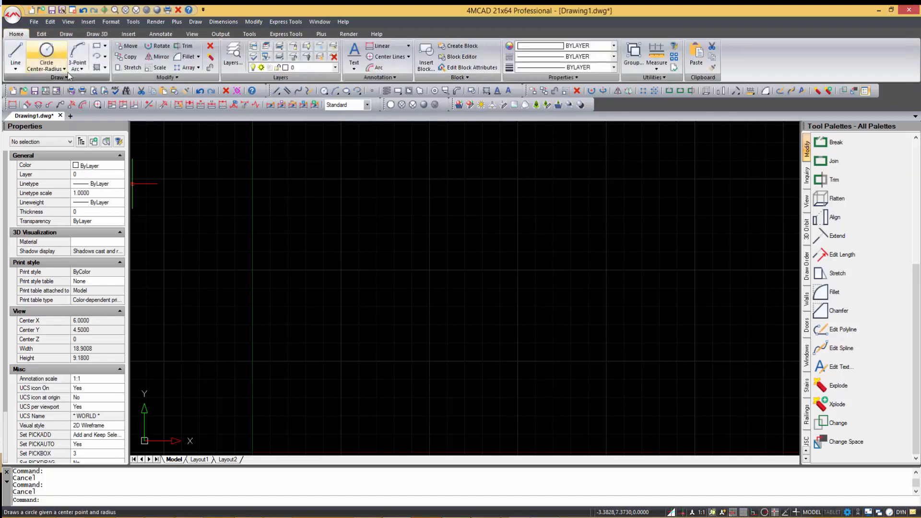
pyautogui.click(66, 78)
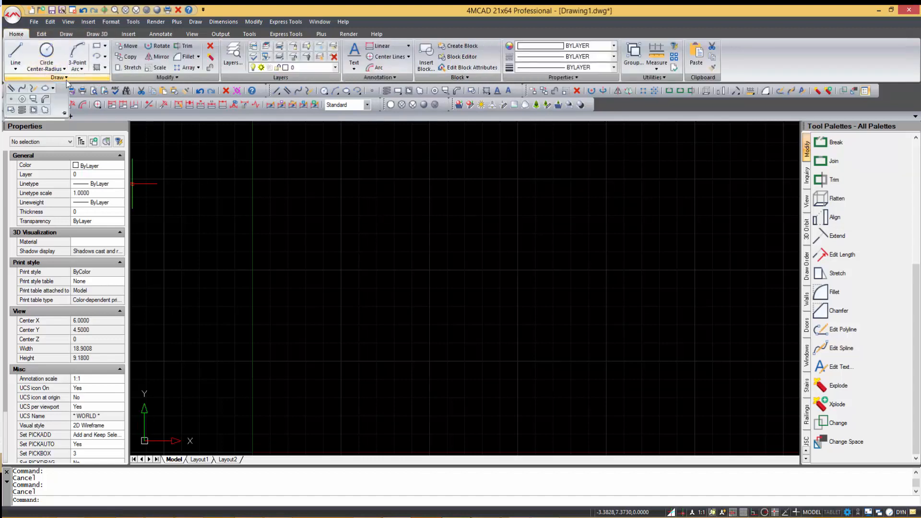
pyautogui.click(177, 78)
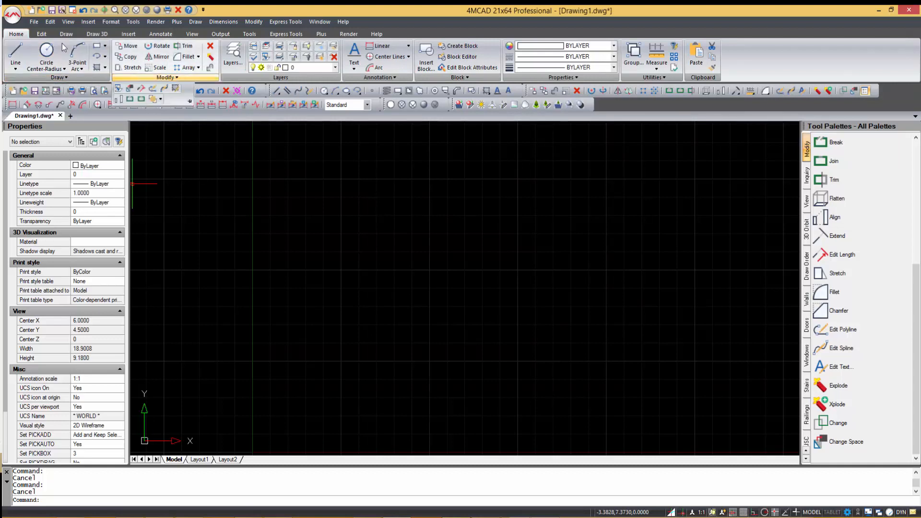
# Step: Look through the File and Edit commands of the classic menu bar and the docked toolbars
pyautogui.click(34, 22)
pyautogui.moveTo(50, 24)
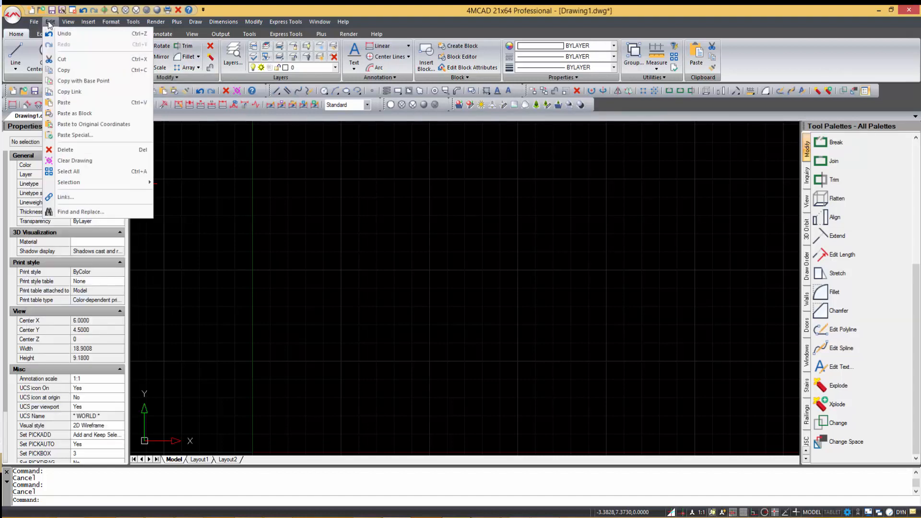
pyautogui.click(313, 189)
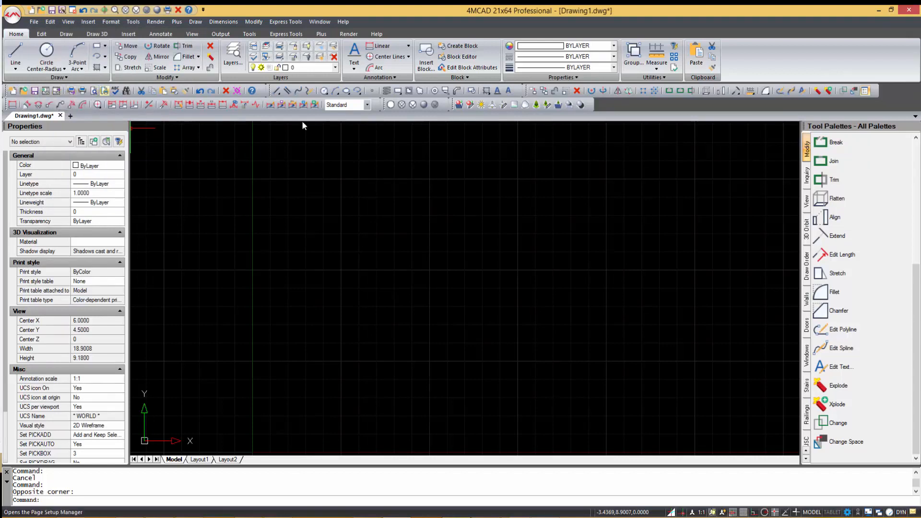
pyautogui.moveTo(452, 105)
pyautogui.mouseDown()
pyautogui.moveTo(458, 145)
pyautogui.moveTo(452, 106)
pyautogui.mouseUp()
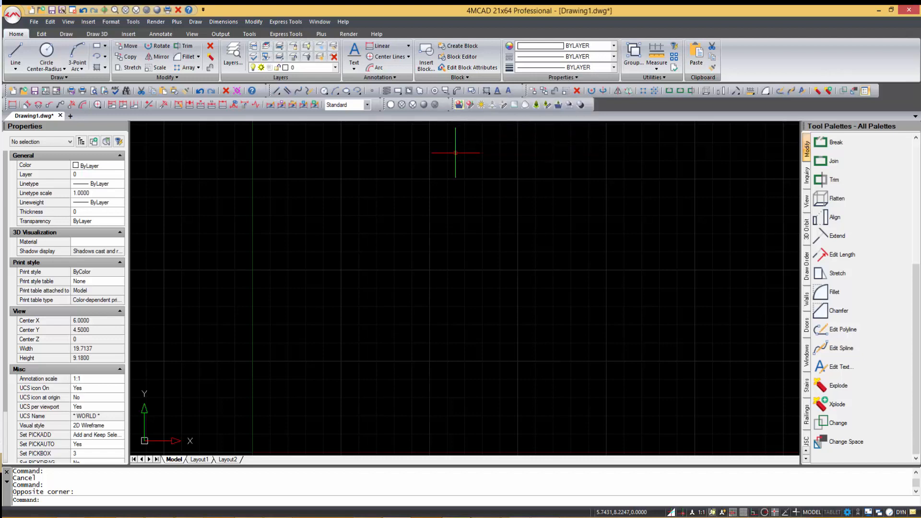
# Step: Hide the menu bar and show it again
pyautogui.rightClick(763, 65)
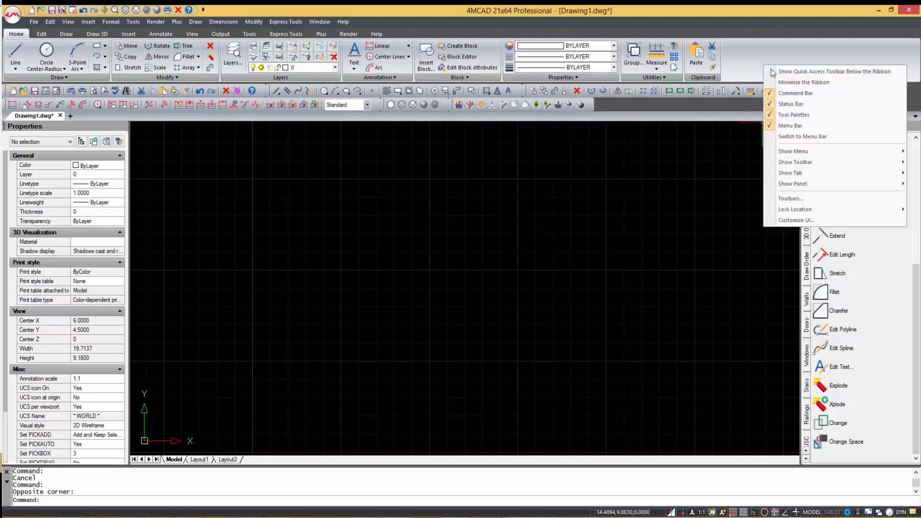
pyautogui.click(790, 126)
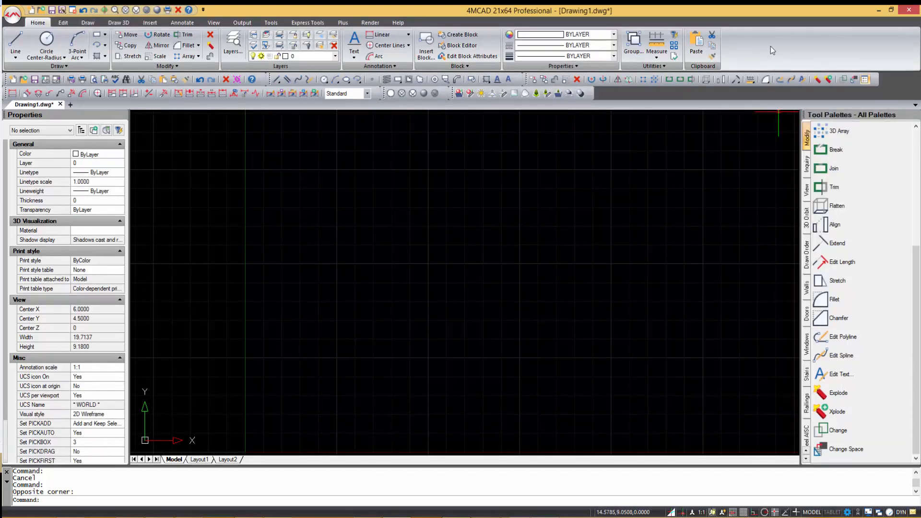
pyautogui.rightClick(769, 46)
pyautogui.click(789, 106)
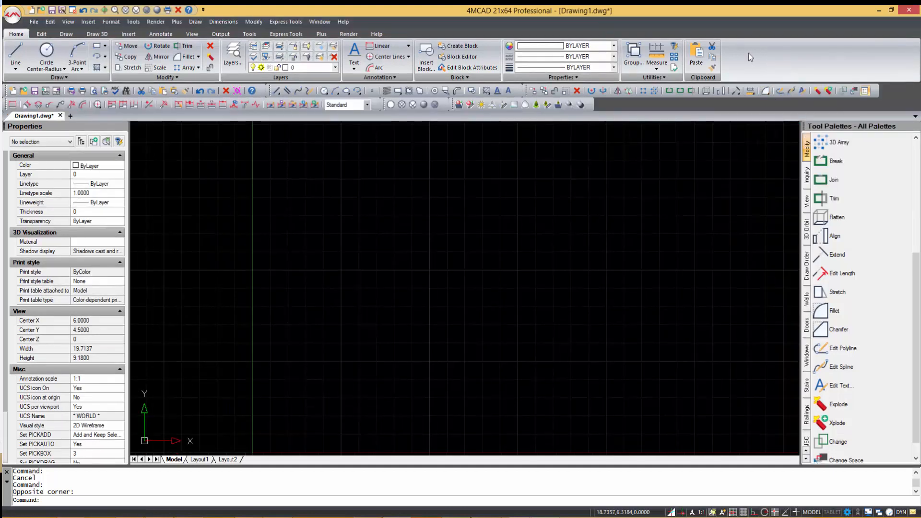
# Step: Review which toolbars and ribbon tabs can be shown, and inspect the list of available 4MCad toolbars
pyautogui.rightClick(748, 53)
pyautogui.moveTo(765, 140)
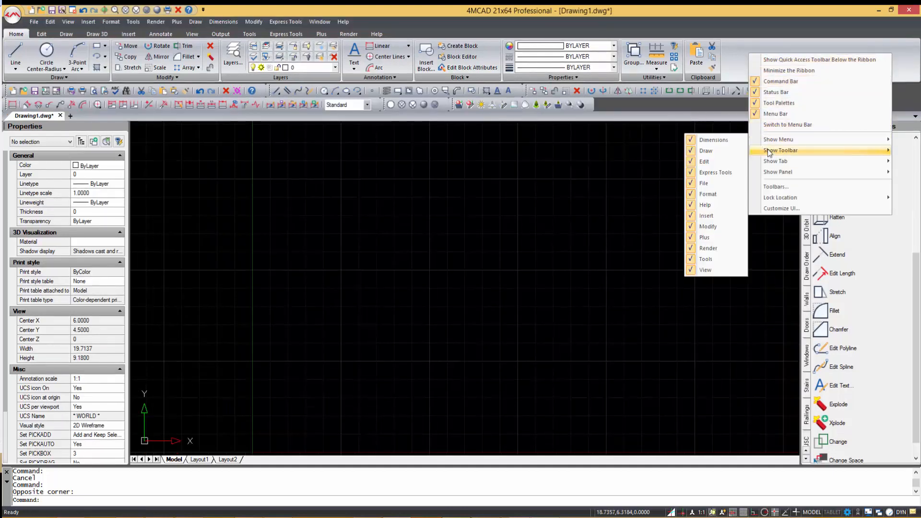
pyautogui.moveTo(769, 162)
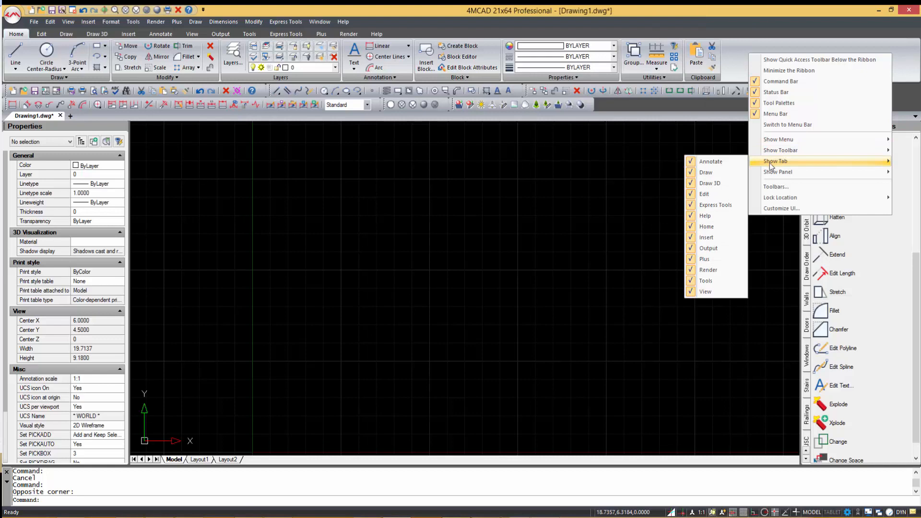
pyautogui.click(775, 188)
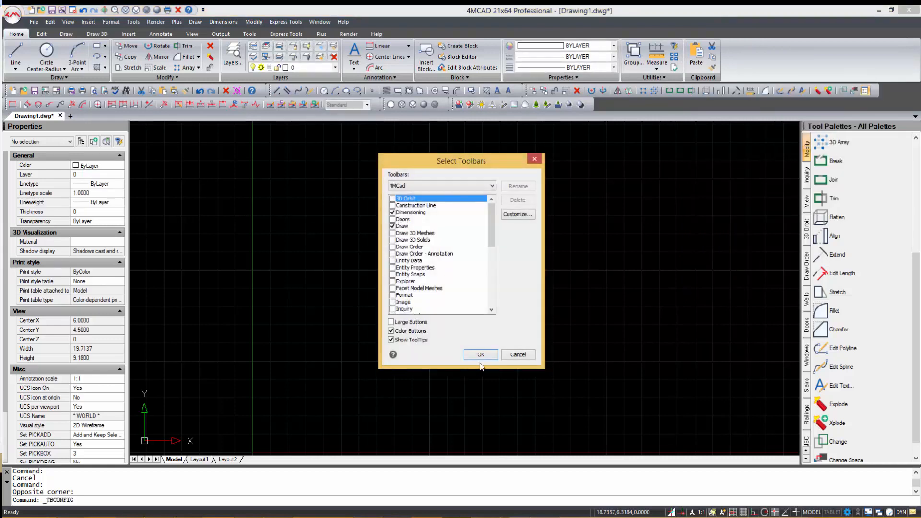
pyautogui.click(491, 354)
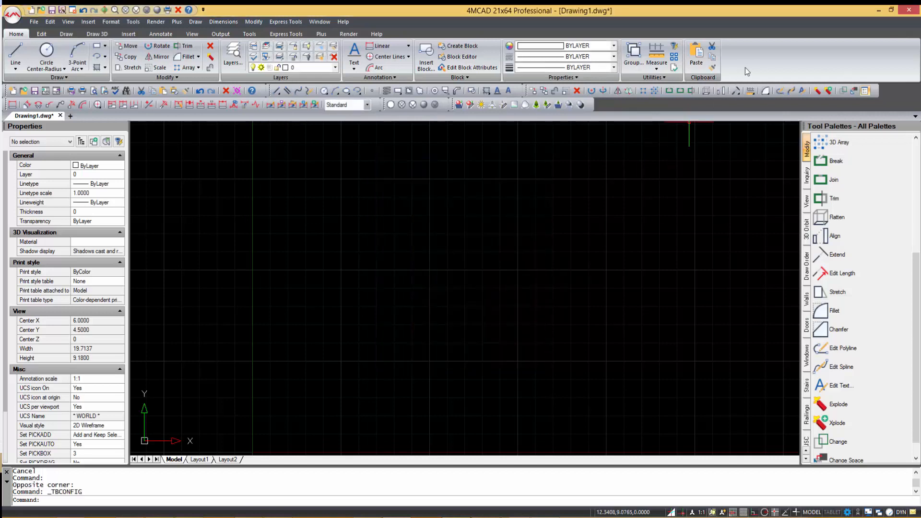
# Step: Inspect the user interface customization settings of the File menu's New, Close and Save As entries
pyautogui.rightClick(760, 81)
pyautogui.click(779, 216)
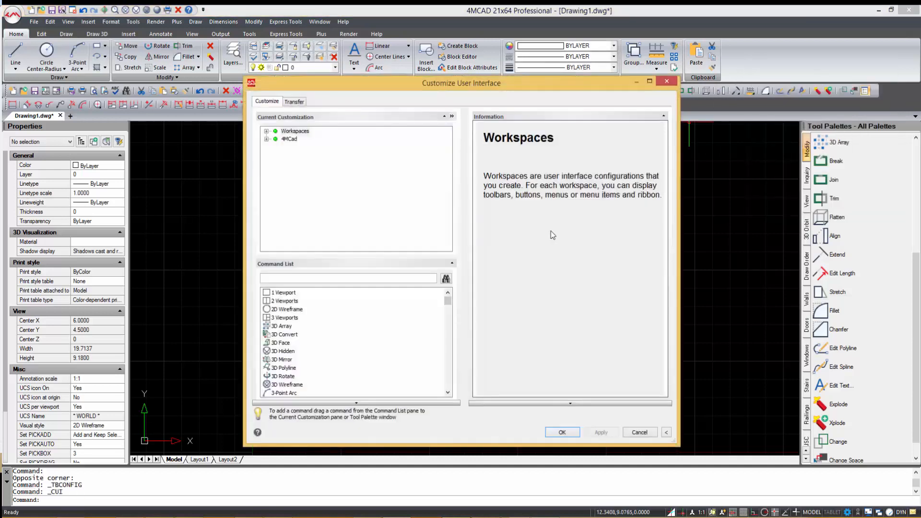
pyautogui.click(267, 139)
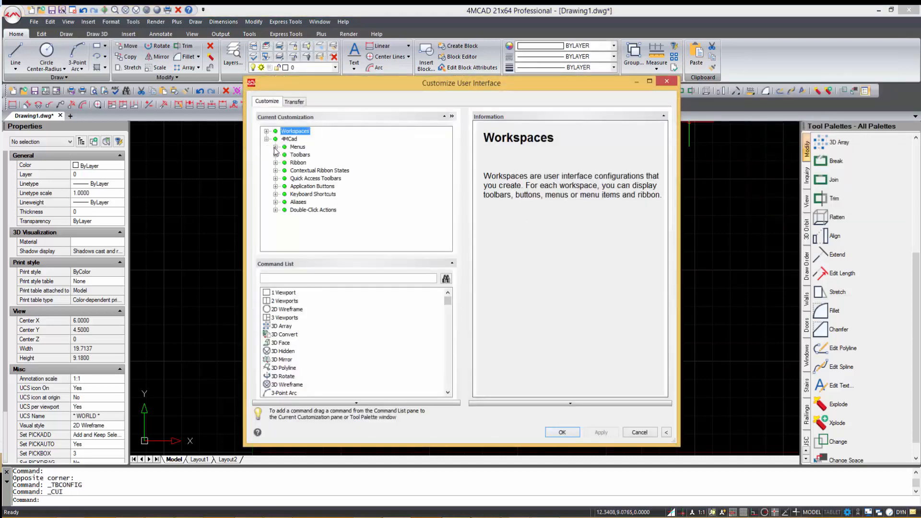
pyautogui.click(276, 147)
pyautogui.click(284, 155)
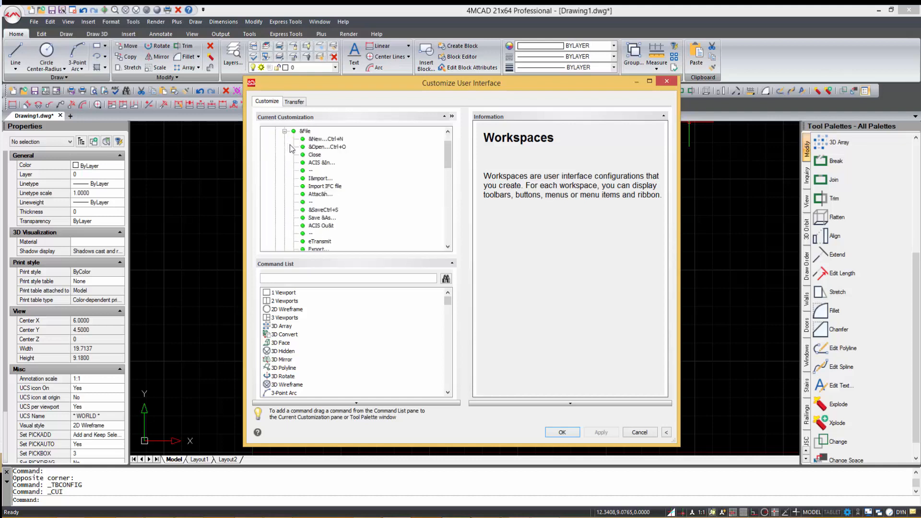
pyautogui.click(323, 139)
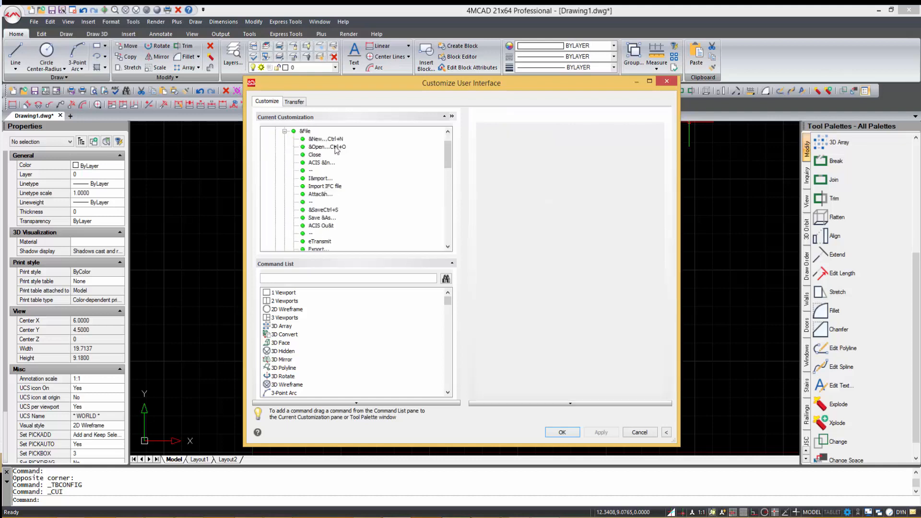
pyautogui.click(314, 155)
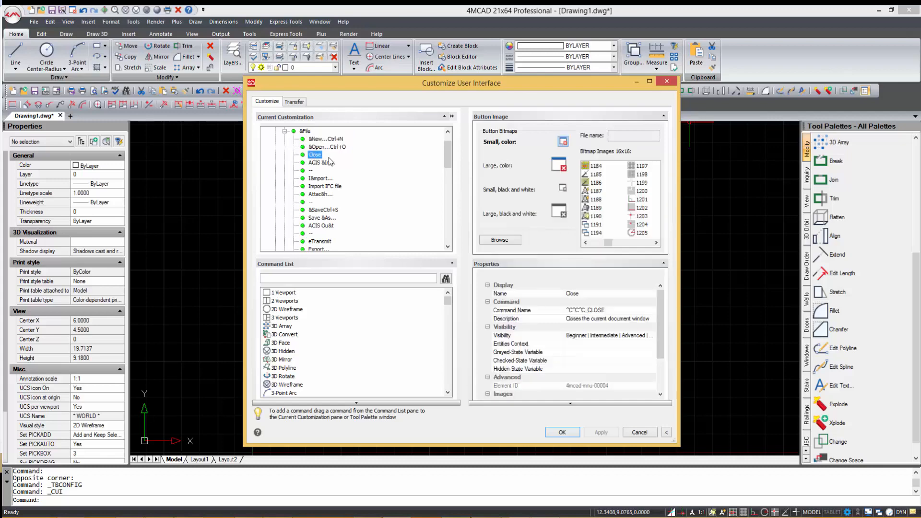
pyautogui.click(315, 218)
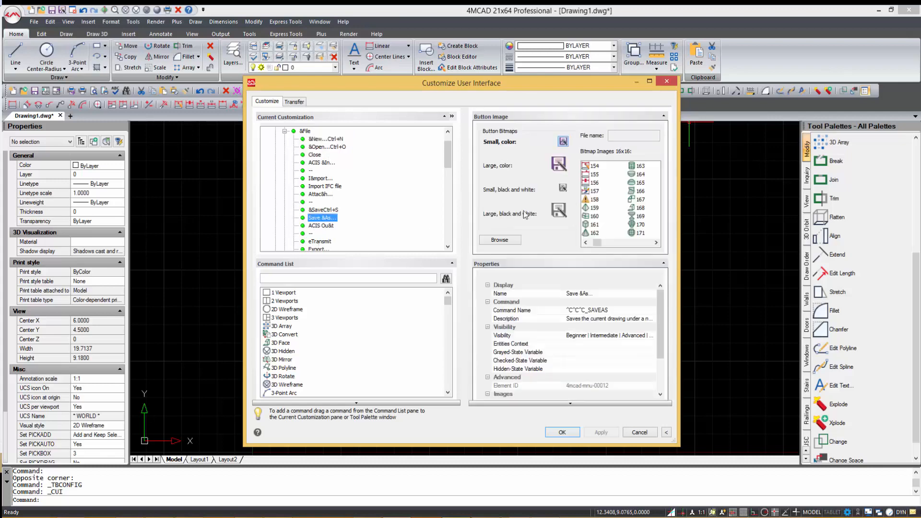
pyautogui.click(673, 84)
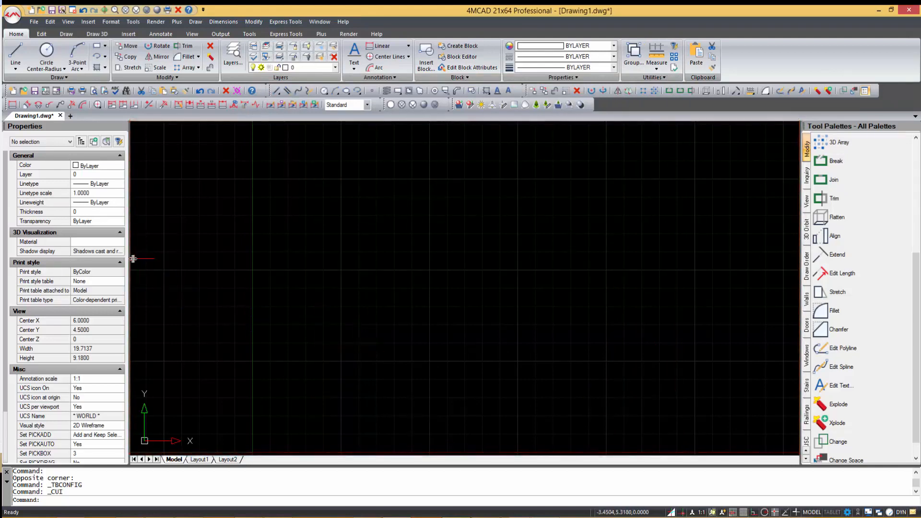
# Step: Widen the Properties pane and slightly widen the Tool Palettes pane
pyautogui.moveTo(133, 258); pyautogui.dragTo(164, 256)
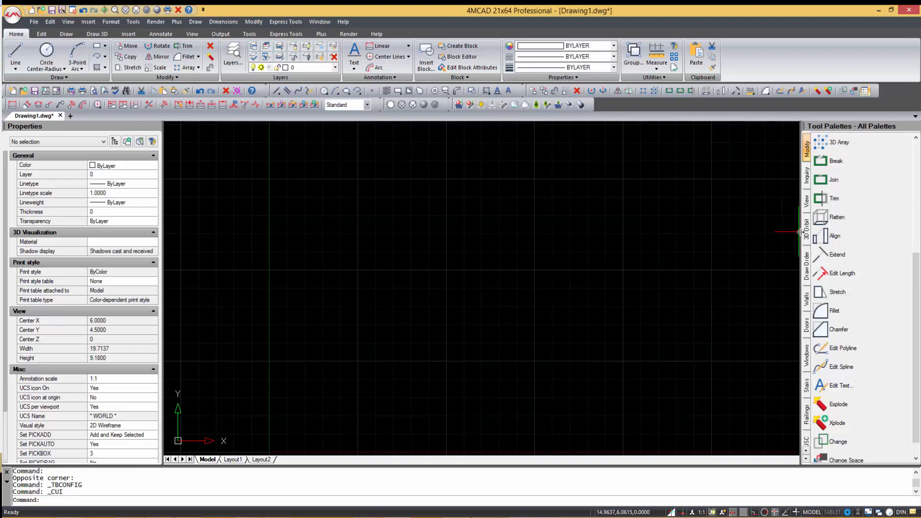
pyautogui.moveTo(799, 232); pyautogui.dragTo(793, 233)
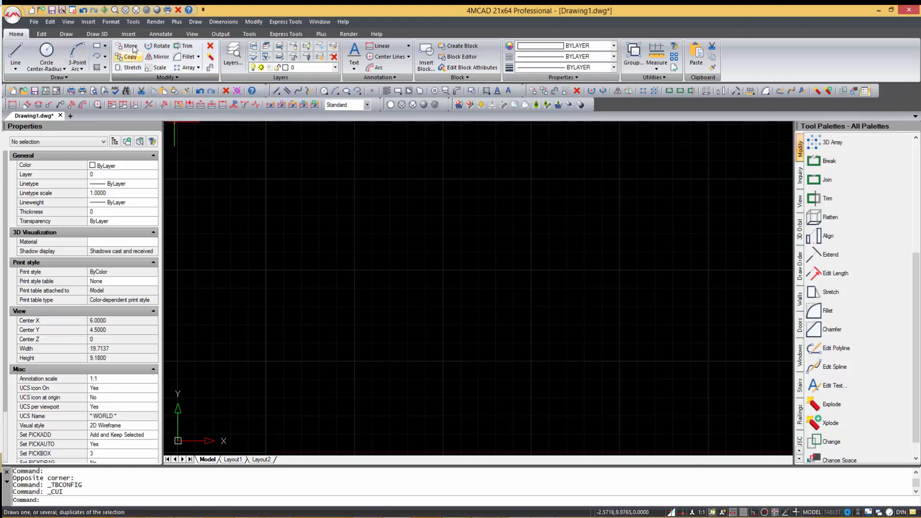
# Step: Hide the tool palettes and show them again
pyautogui.click(187, 35)
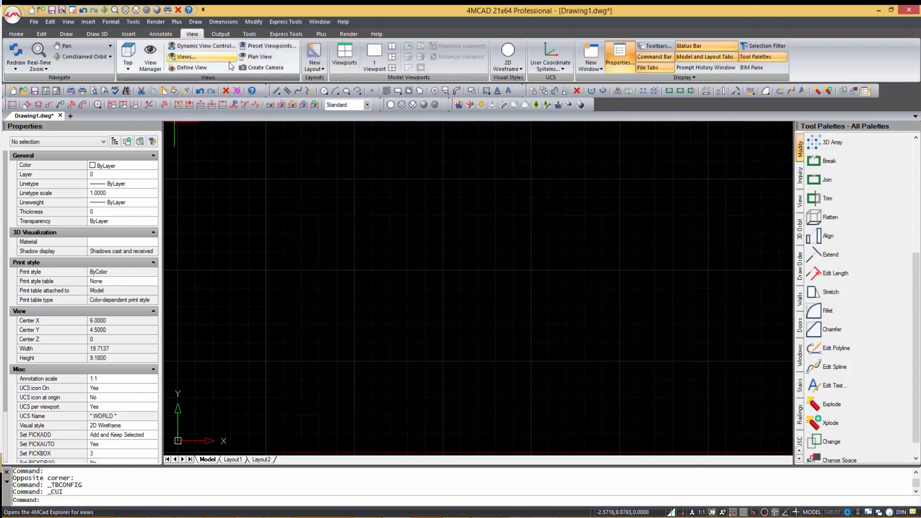
pyautogui.click(756, 56)
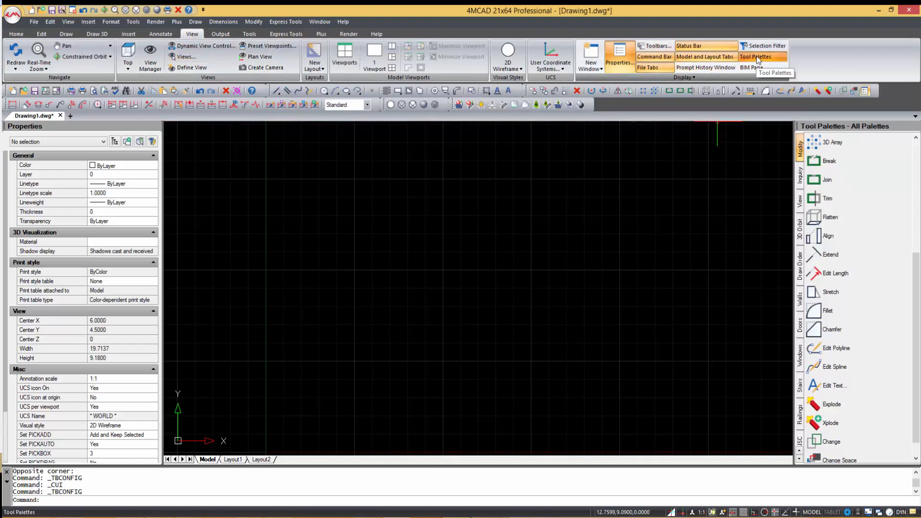
pyautogui.click(756, 56)
pyautogui.click(756, 56)
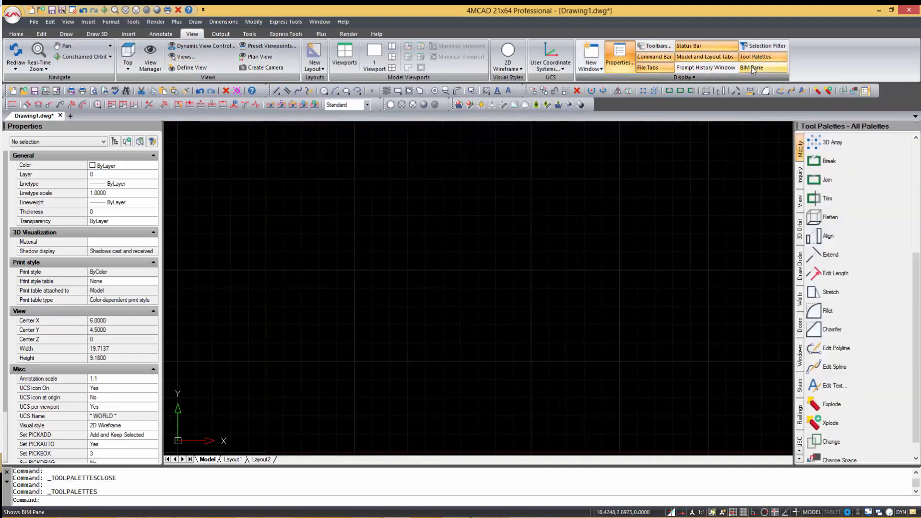
# Step: Show and close the BIM pane, and do the same with the Selection Filter pane
pyautogui.click(751, 68)
pyautogui.click(751, 67)
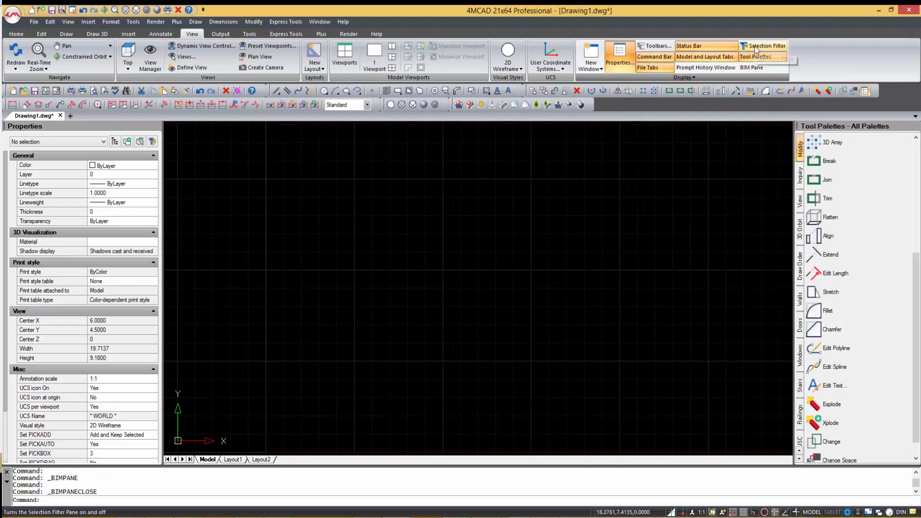
pyautogui.click(755, 46)
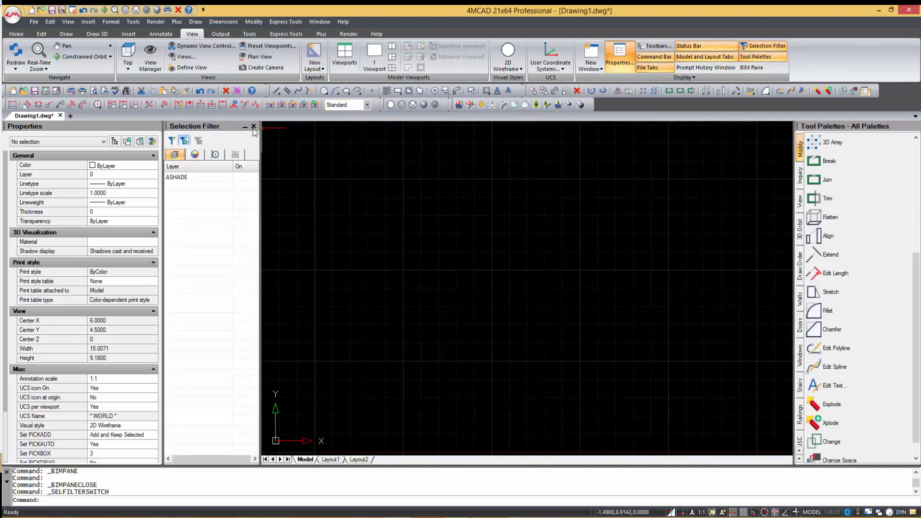
pyautogui.click(254, 127)
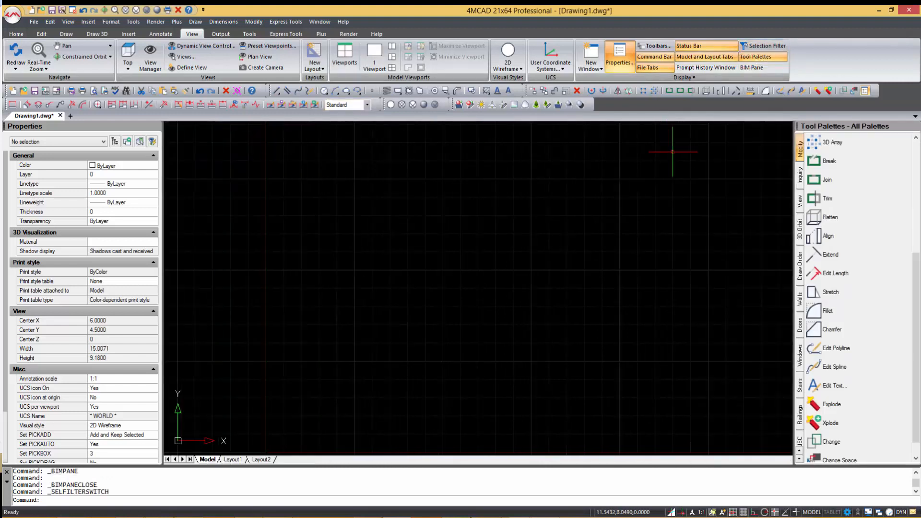
# Step: Hide the command bar and show it again
pyautogui.click(656, 57)
pyautogui.click(656, 57)
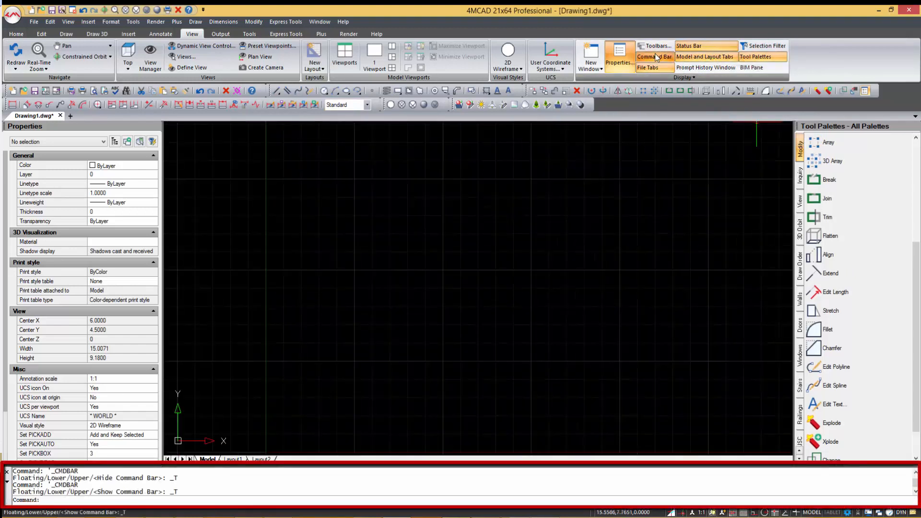
# Step: Hide the status bar and show it again
pyautogui.click(689, 45)
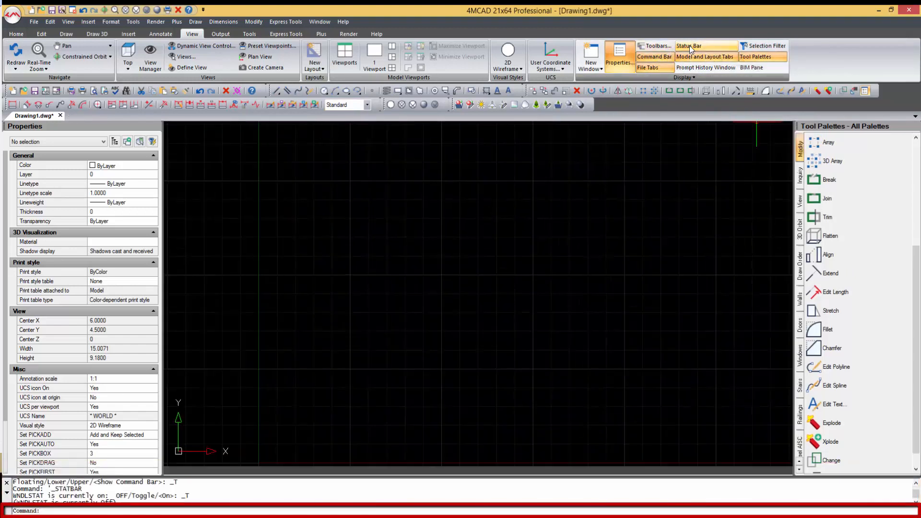
pyautogui.click(689, 45)
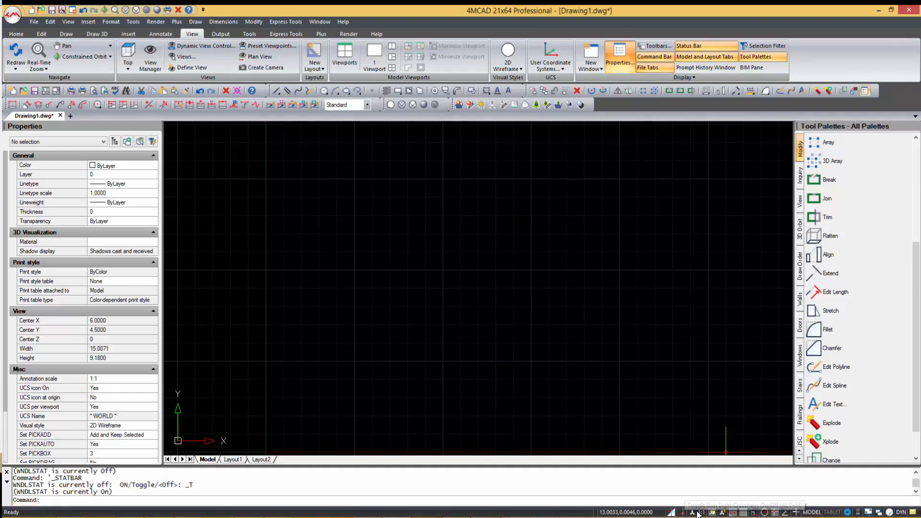
# Step: Open the entity snap settings from the status bar, review the snap modes and accept the dialog
pyautogui.rightClick(775, 513)
pyautogui.click(815, 500)
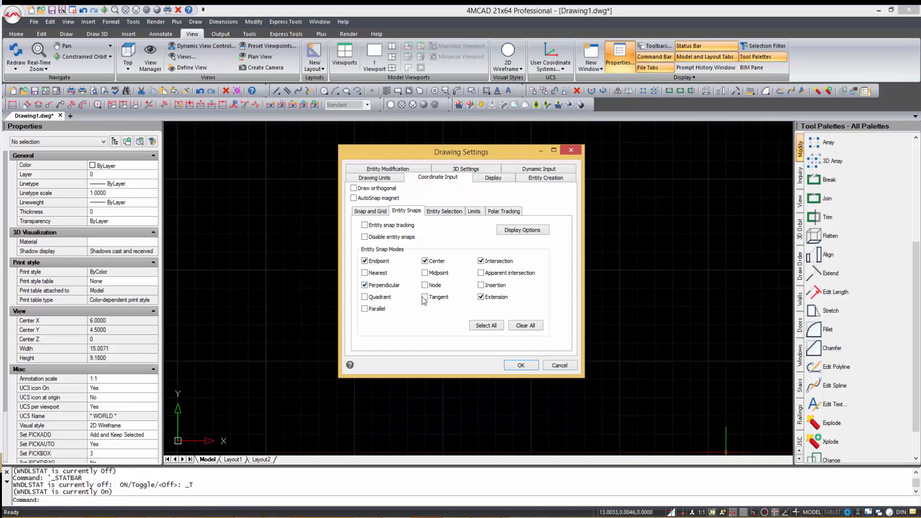
pyautogui.click(521, 366)
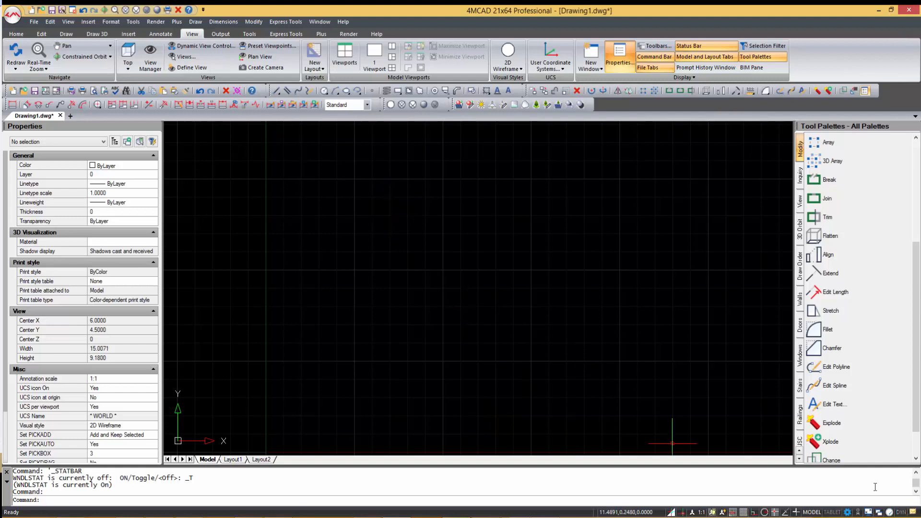
# Step: Open Drawing Settings with the UNITS command, look through the Coordinate Input, Display and Entity Creation settings, and close the dialog
pyautogui.click(902, 512)
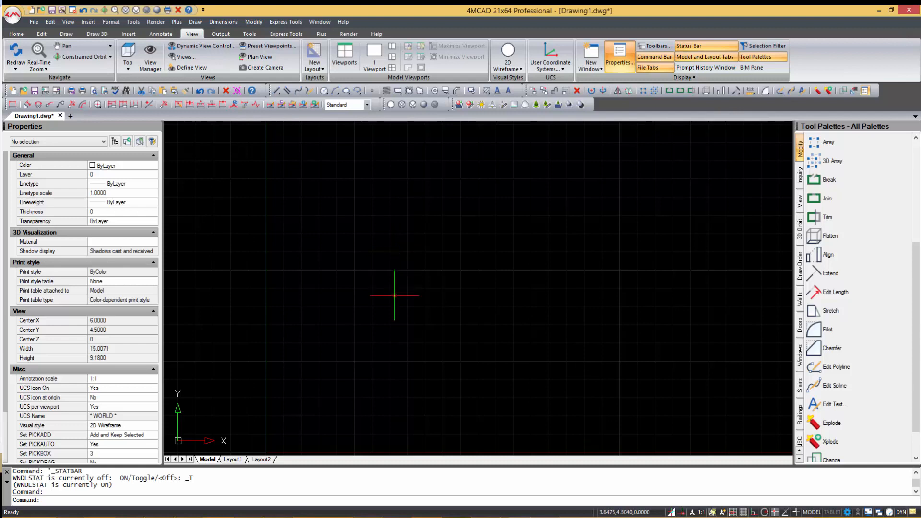
pyautogui.write('un')
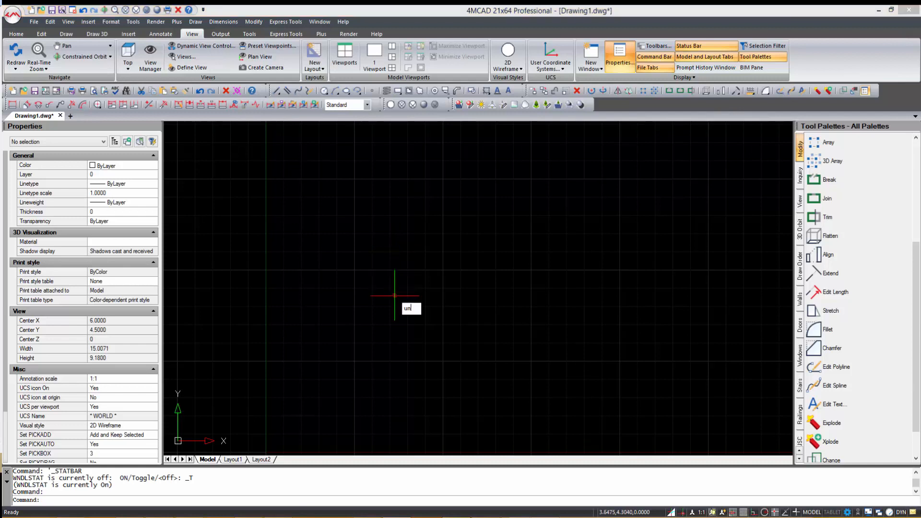
pyautogui.write('it')
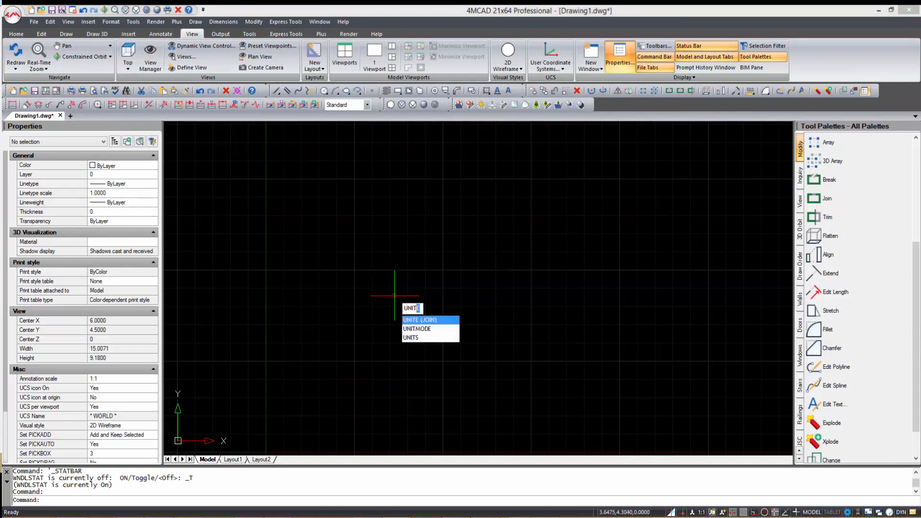
pyautogui.write('s')
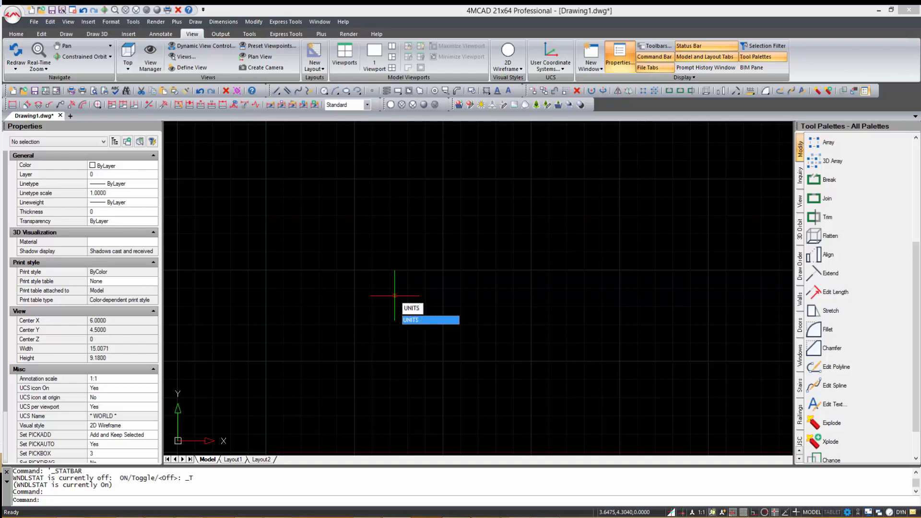
pyautogui.press('Return')
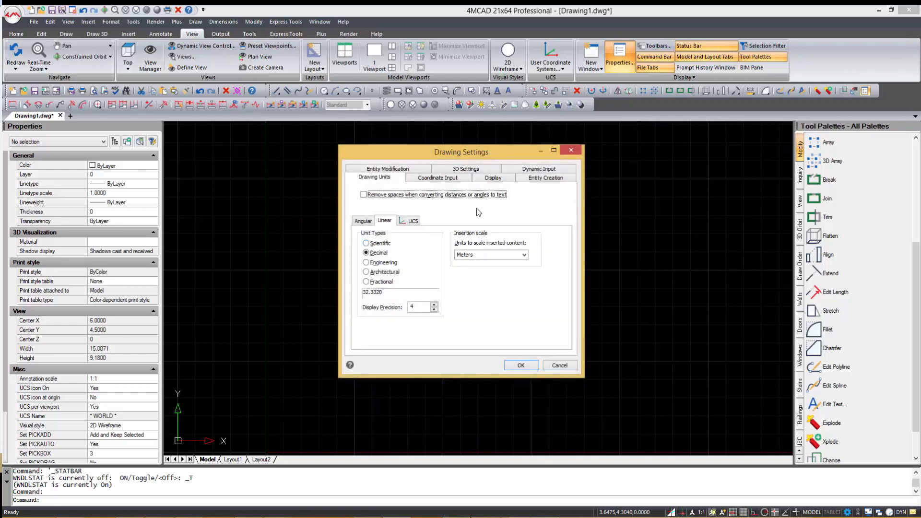
pyautogui.click(437, 177)
pyautogui.click(492, 178)
pyautogui.click(547, 179)
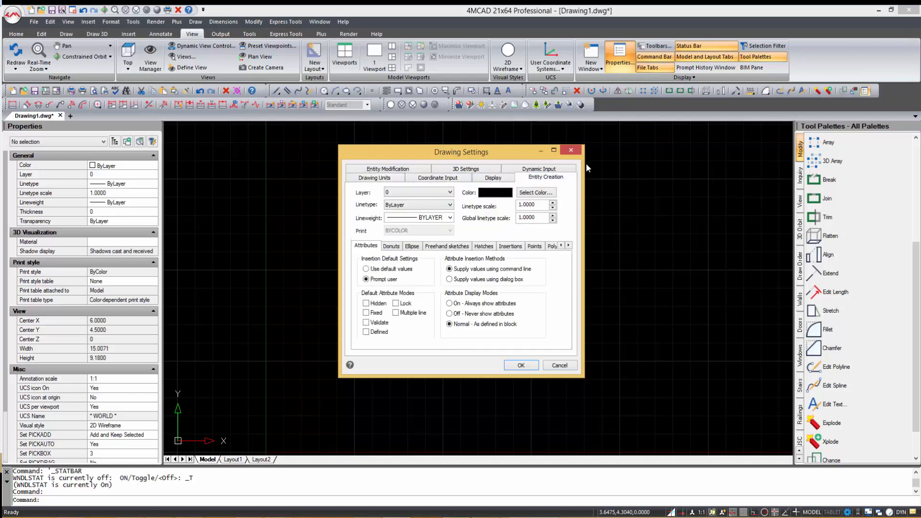
pyautogui.click(570, 150)
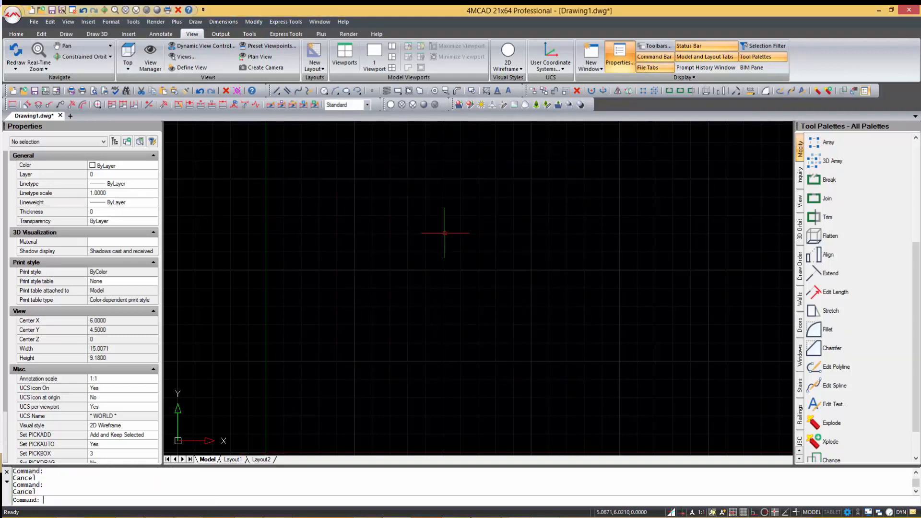
# Step: Open Drawing Settings with the DS command and close it again
pyautogui.click(444, 233)
pyautogui.click(435, 224)
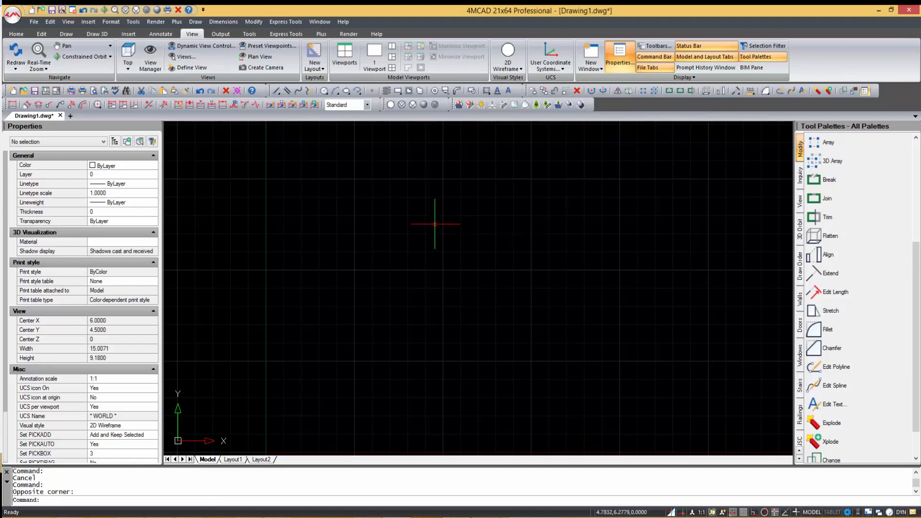
pyautogui.write('d')
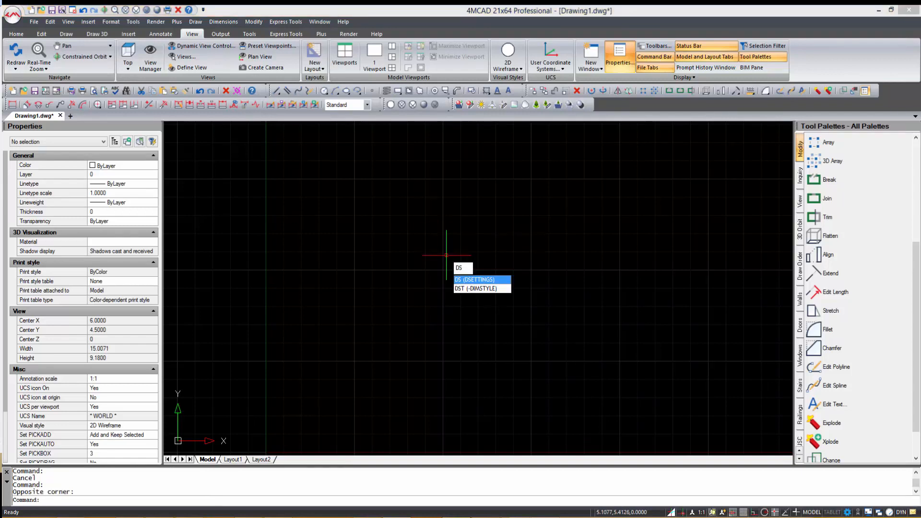
pyautogui.press('Return')
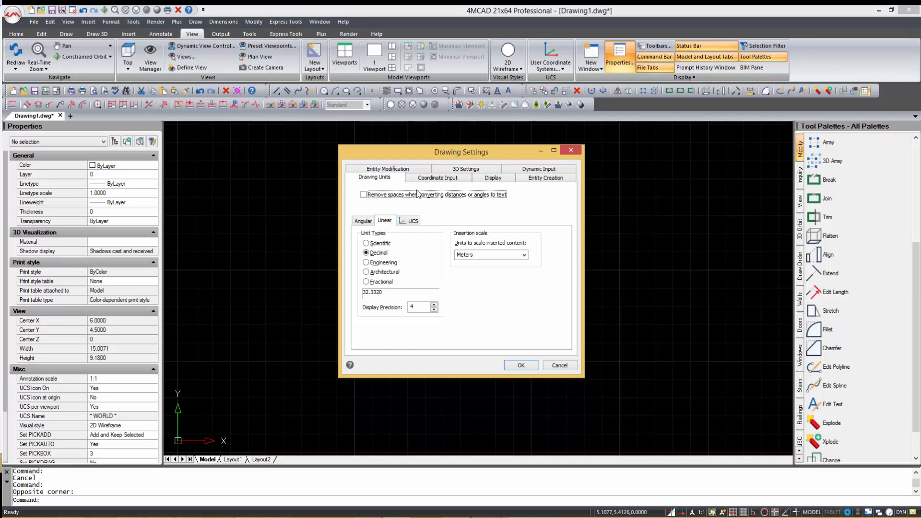
pyautogui.press('Escape')
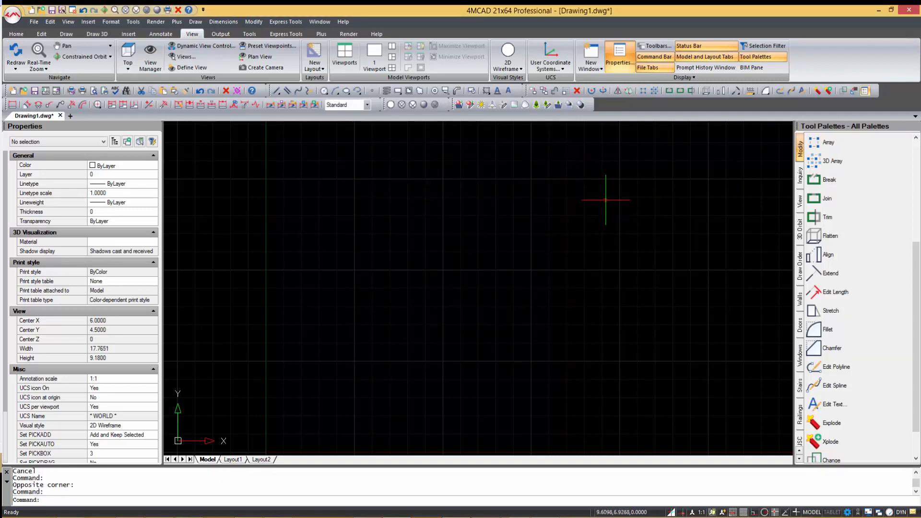
# Step: Reopen Drawing Settings with DS, review the Coordinate Input, Display, Entity Creation and Entity Modification settings, and close it
pyautogui.write('ds')
pyautogui.press('Return')
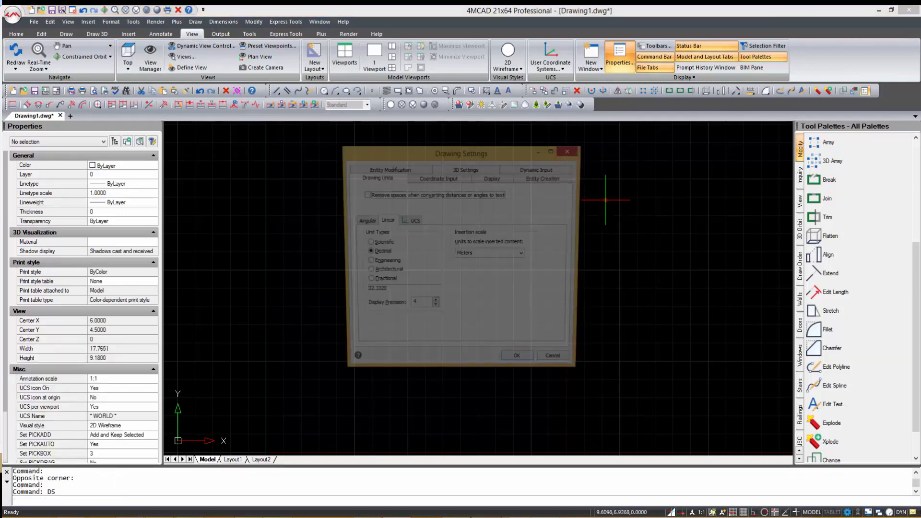
pyautogui.click(432, 179)
pyautogui.click(482, 182)
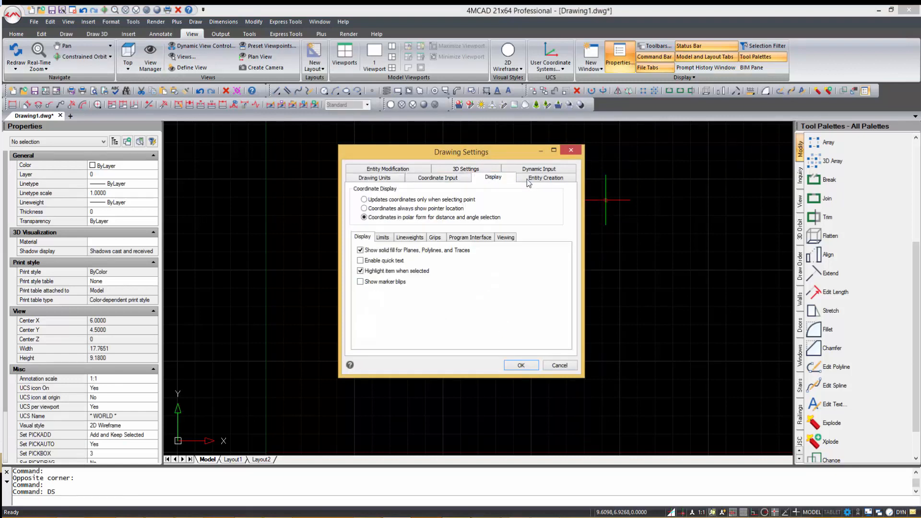
pyautogui.click(542, 179)
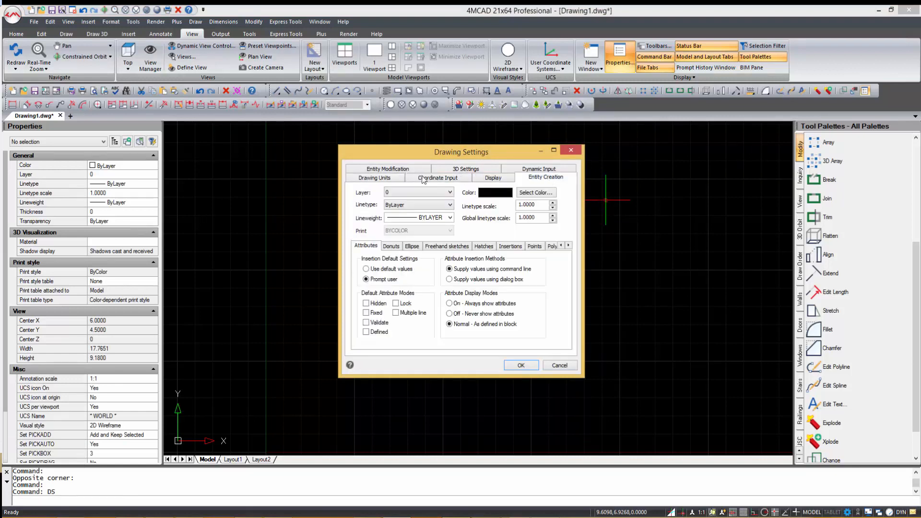
pyautogui.click(380, 169)
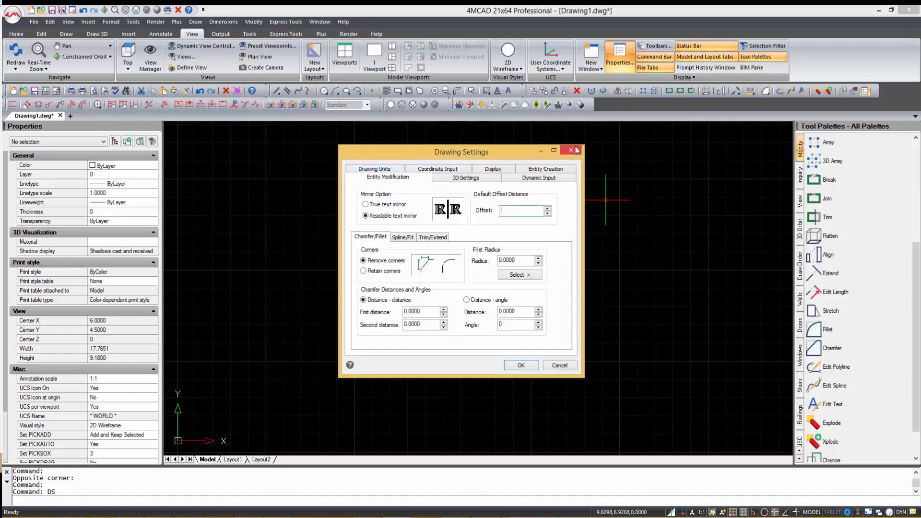
pyautogui.click(576, 150)
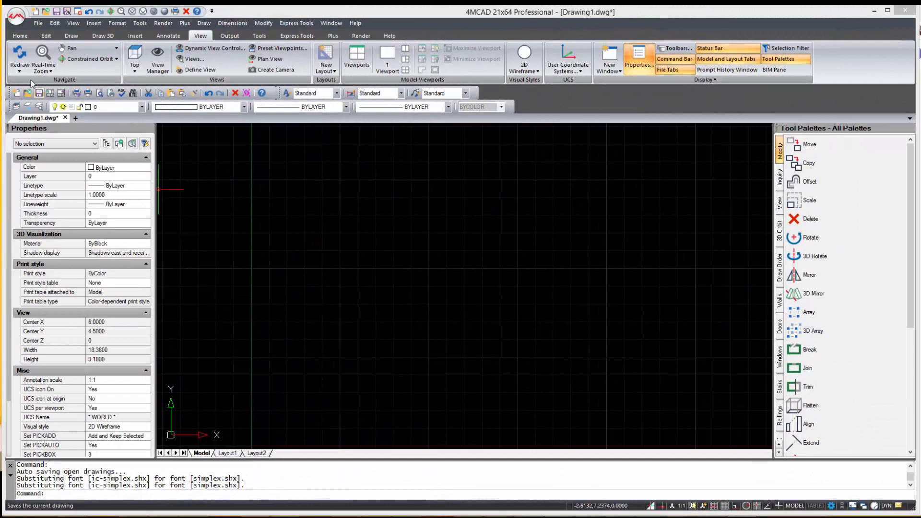
# Step: Examine the Home ribbon's Draw tools, including the variants offered for the line, circle, rectangle and ellipse tools
pyautogui.click(21, 37)
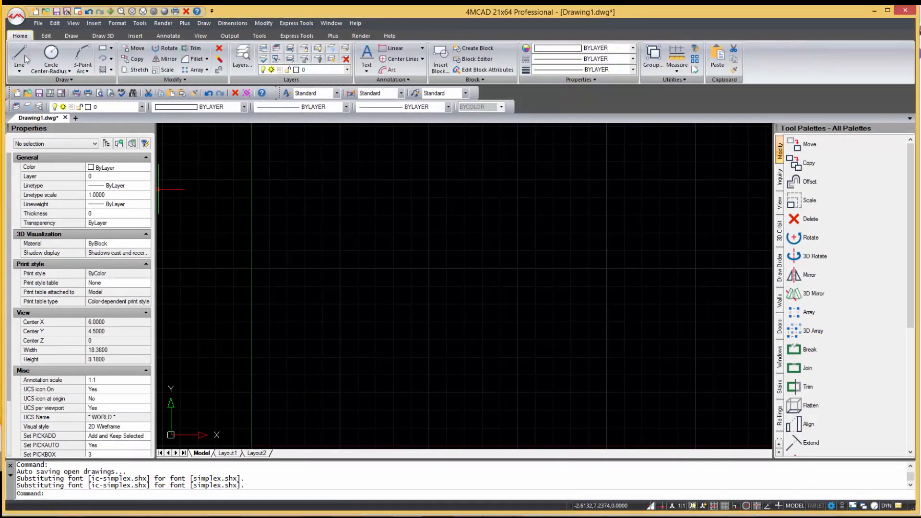
pyautogui.click(75, 81)
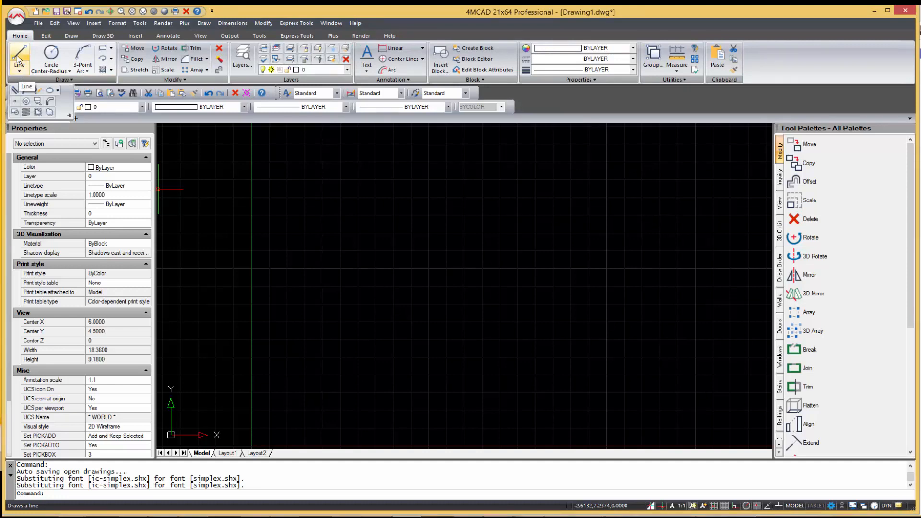
pyautogui.click(19, 71)
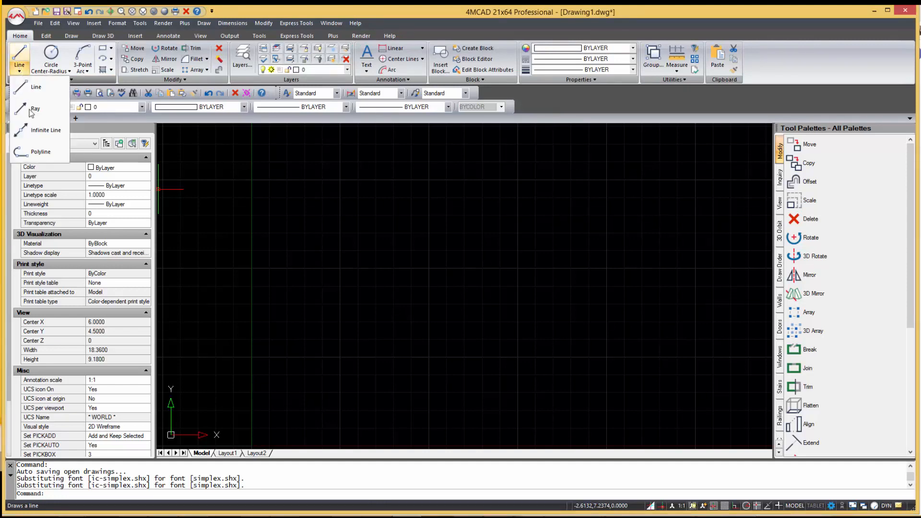
pyautogui.click(50, 60)
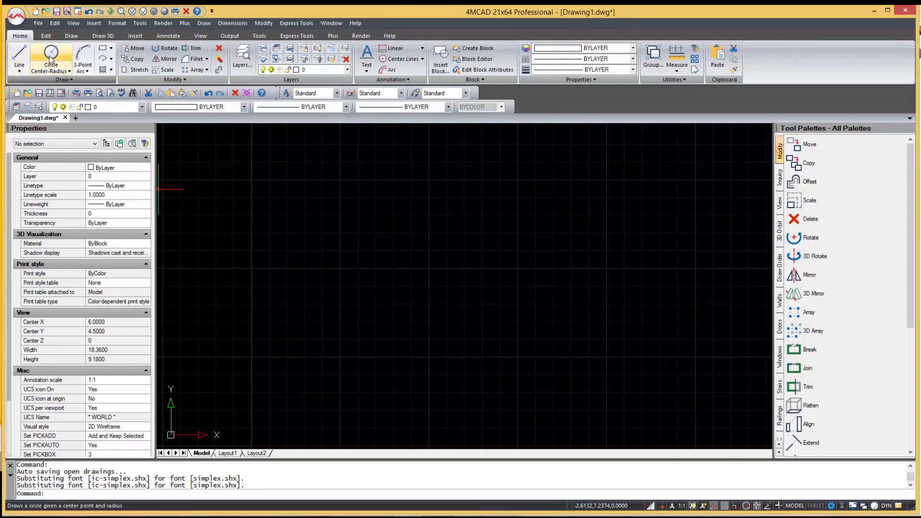
pyautogui.click(68, 71)
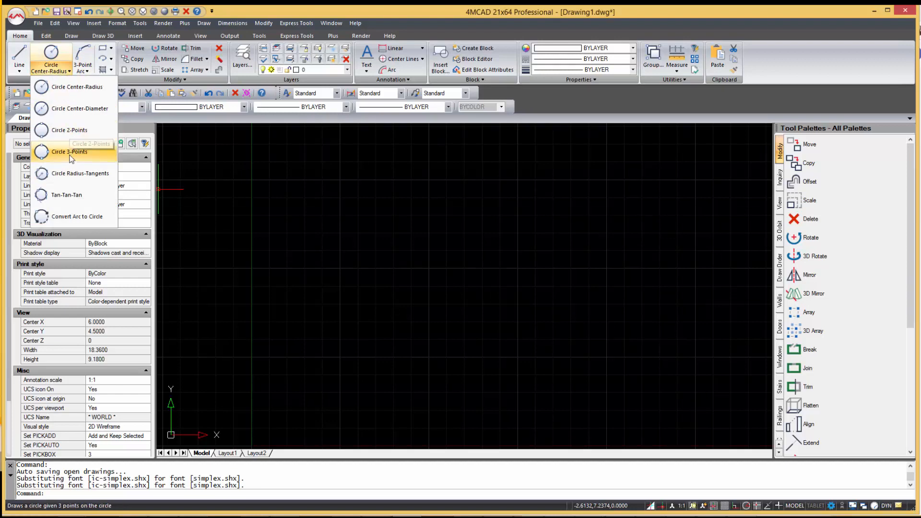
pyautogui.click(111, 49)
pyautogui.click(111, 49)
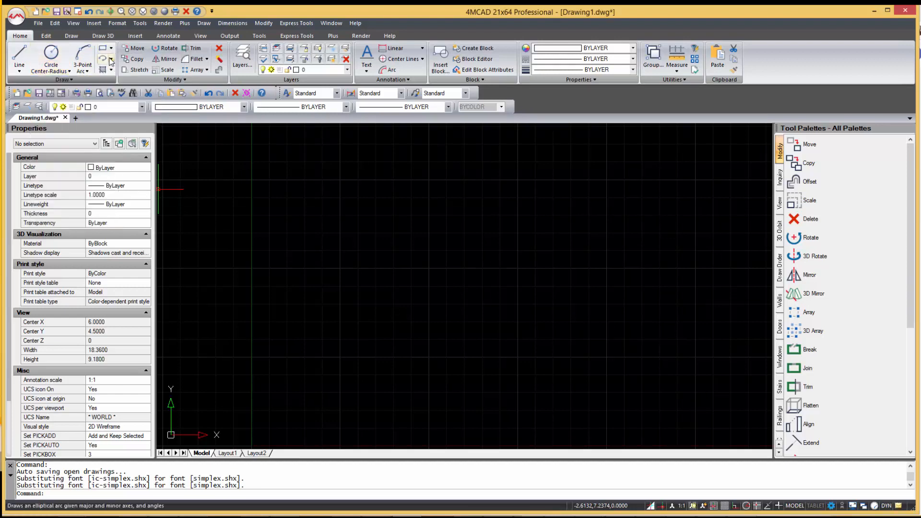
pyautogui.click(111, 59)
pyautogui.click(111, 59)
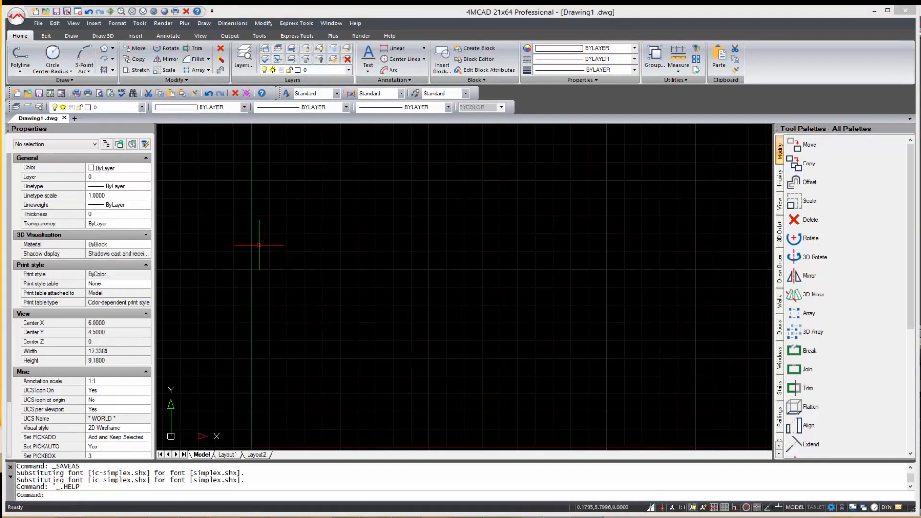
# Step: Open the 4MCAD User Guide PDF from the Help commands, skim to the Chapter 1 overview, and close it
pyautogui.click(389, 37)
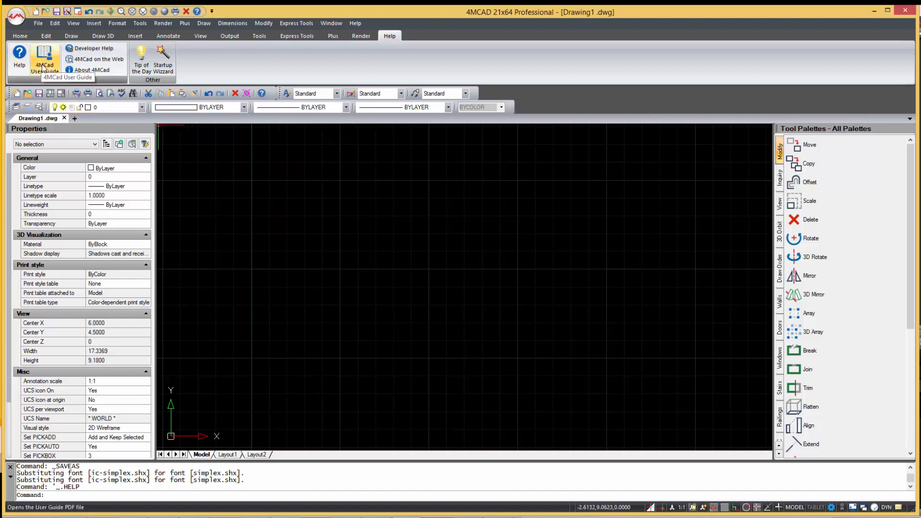
pyautogui.doubleClick(44, 57)
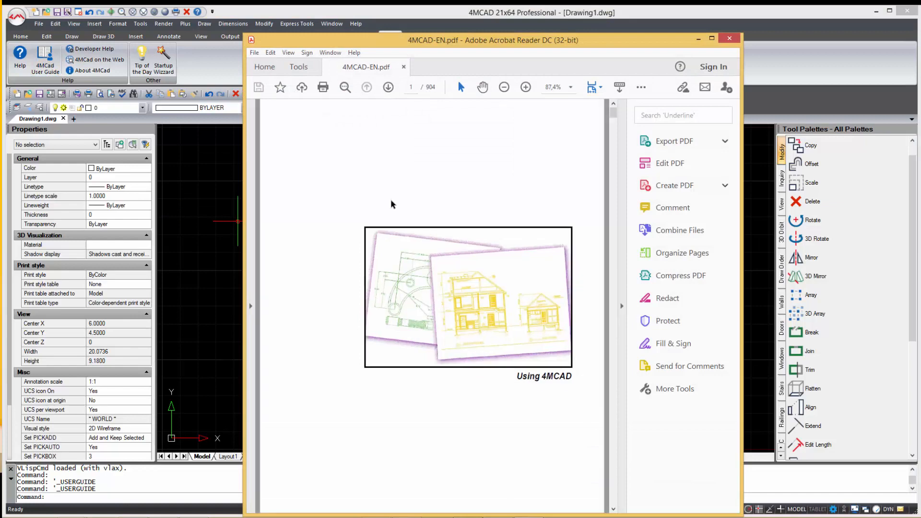
pyautogui.scroll(-20, 393, 302)
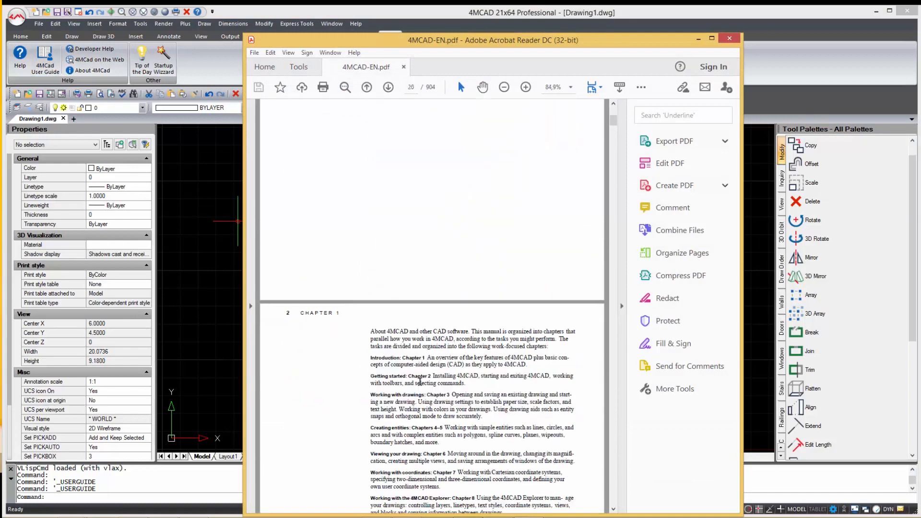
pyautogui.click(729, 38)
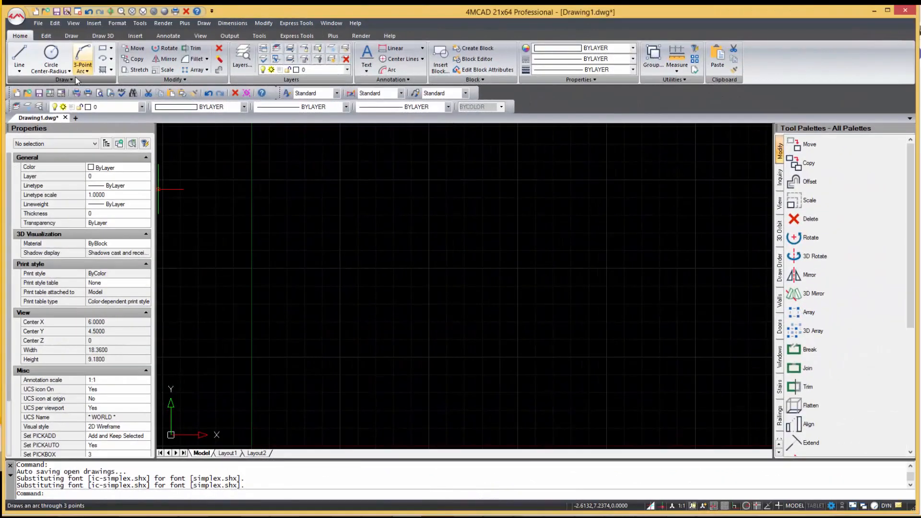
# Step: Look over the additional drawing tools of the Home ribbon's Draw group and dismiss them
pyautogui.click(76, 80)
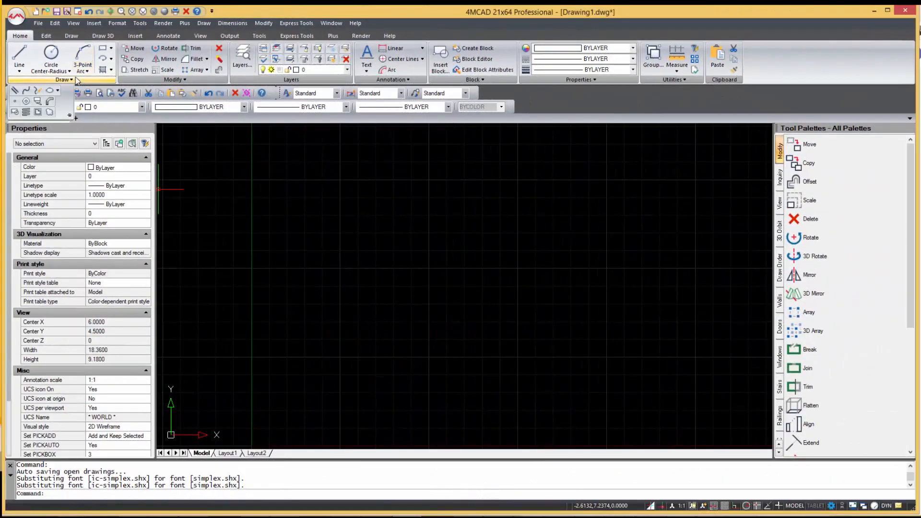
pyautogui.press('Escape')
pyautogui.press('Escape')
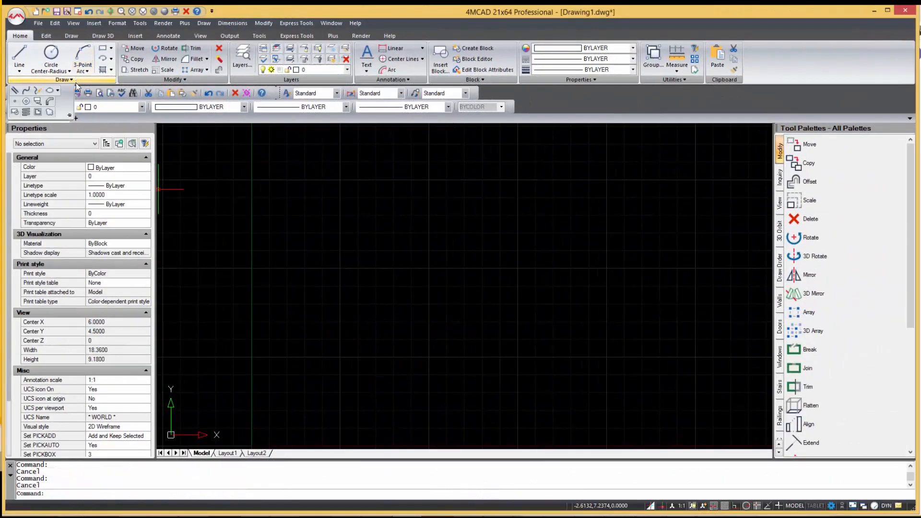
# Step: Draw two connected line segments, the first rising at about 45° and the second about 2.08 units long at about 14°
pyautogui.click(19, 57)
pyautogui.click(293, 298)
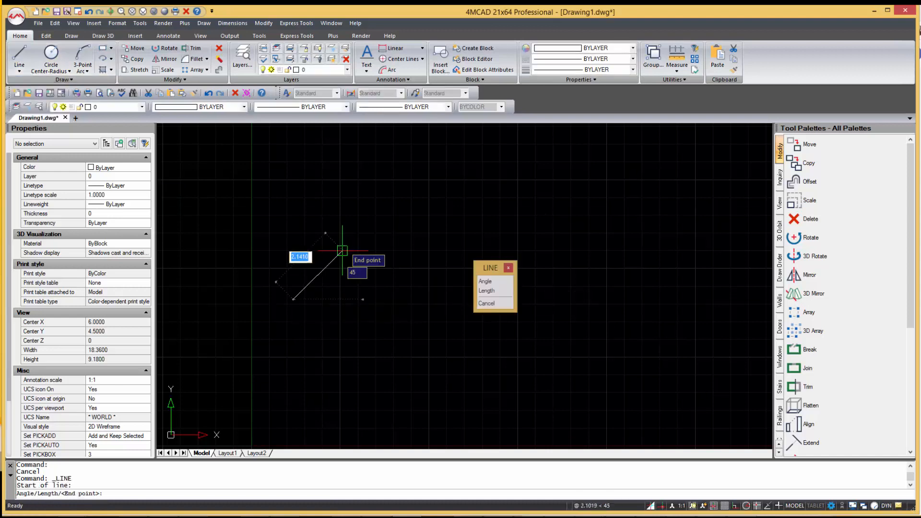
pyautogui.click(358, 234)
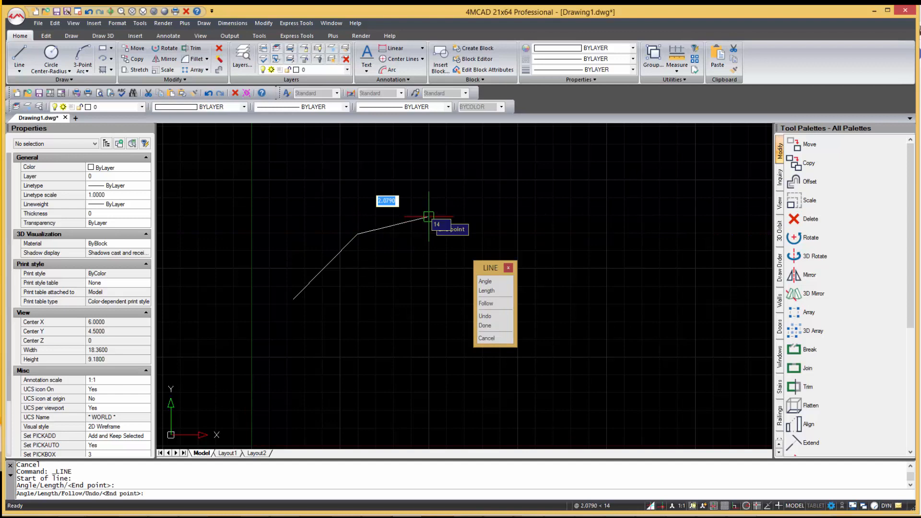
pyautogui.click(428, 217)
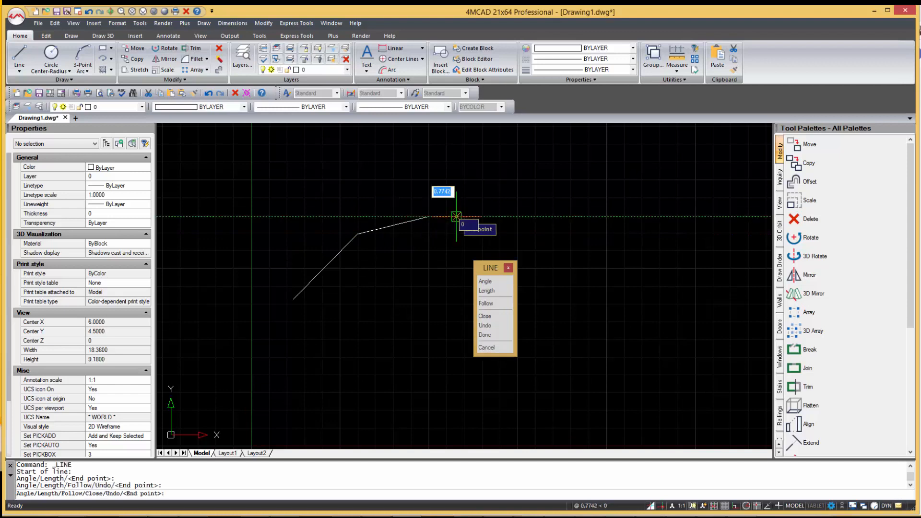
pyautogui.press('Escape')
pyautogui.press('Escape')
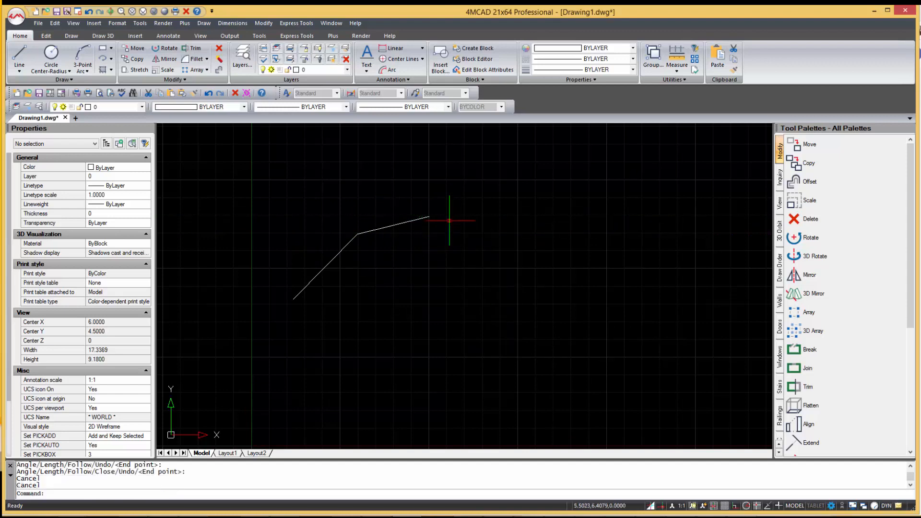
pyautogui.scroll(1, 319, 278)
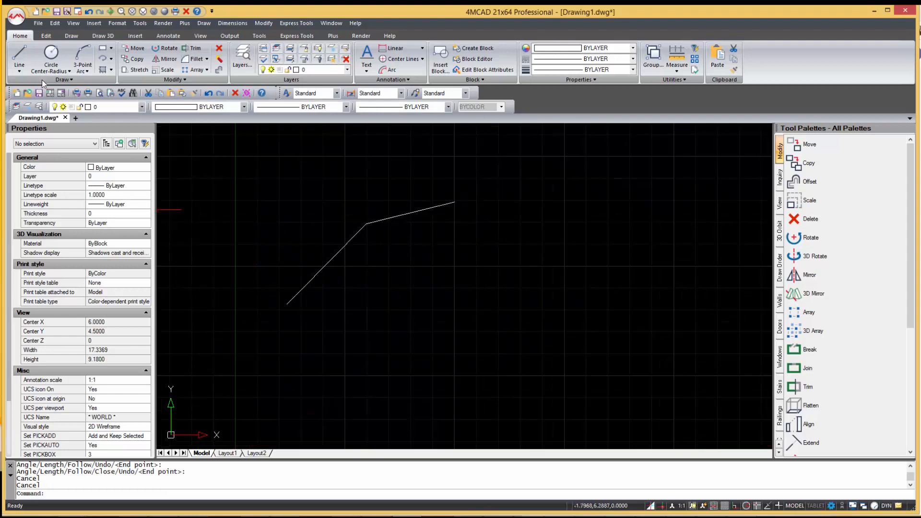
# Step: Draw a polyline below the lines with two straight segments, the first about 2.14 units long at 46°, ending in an arc segment
pyautogui.click(19, 71)
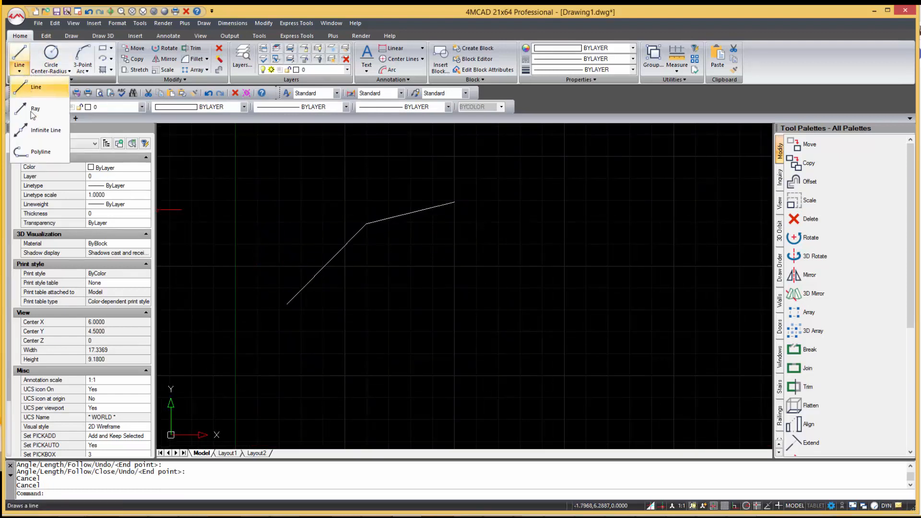
pyautogui.click(41, 152)
pyautogui.click(338, 348)
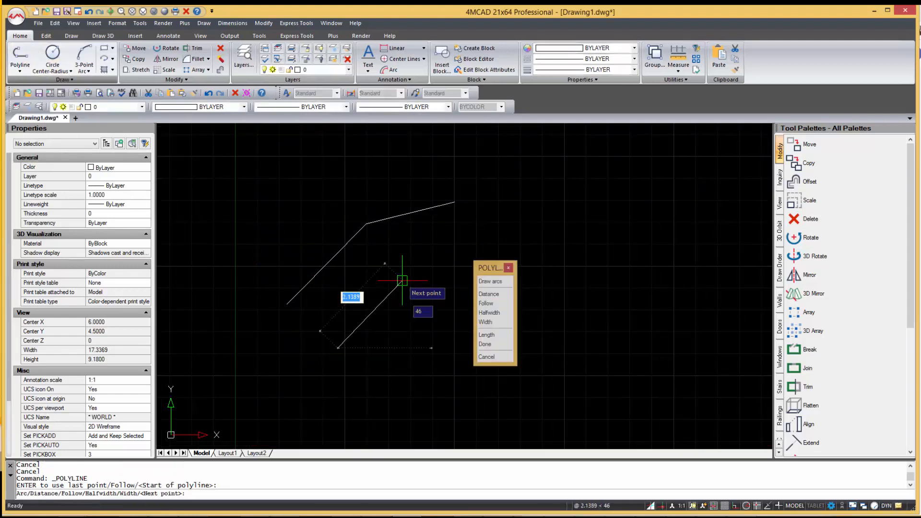
pyautogui.click(403, 279)
pyautogui.click(454, 245)
pyautogui.write('a')
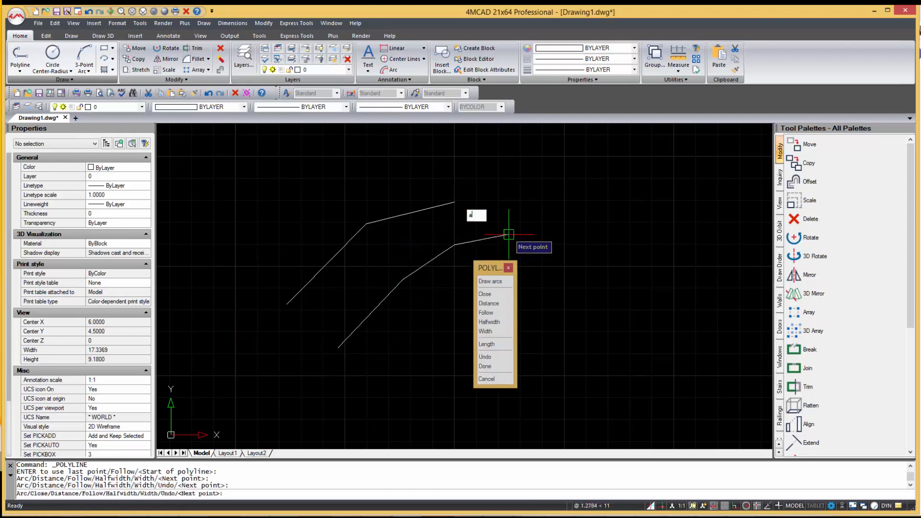
pyautogui.press('Return')
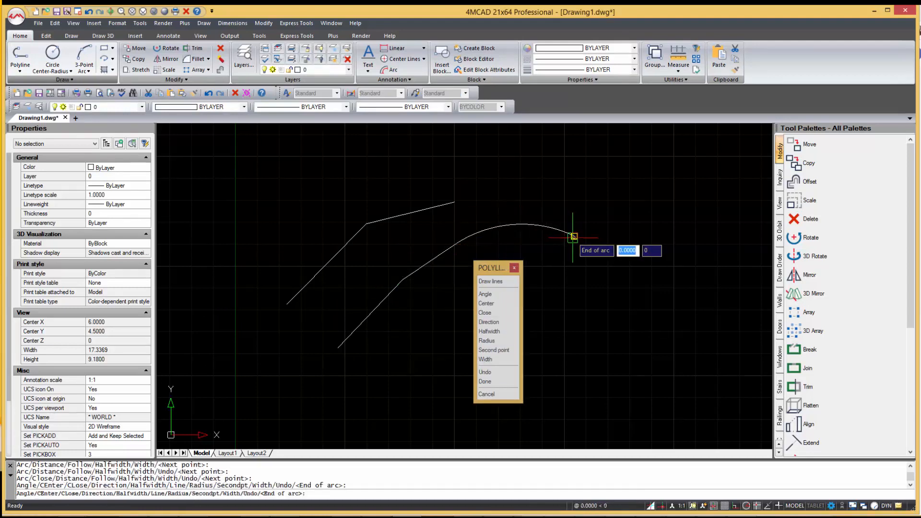
pyautogui.click(568, 236)
pyautogui.press('Return')
# Step: Draw a center-radius circle just beyond the polyline's arc end
pyautogui.click(53, 53)
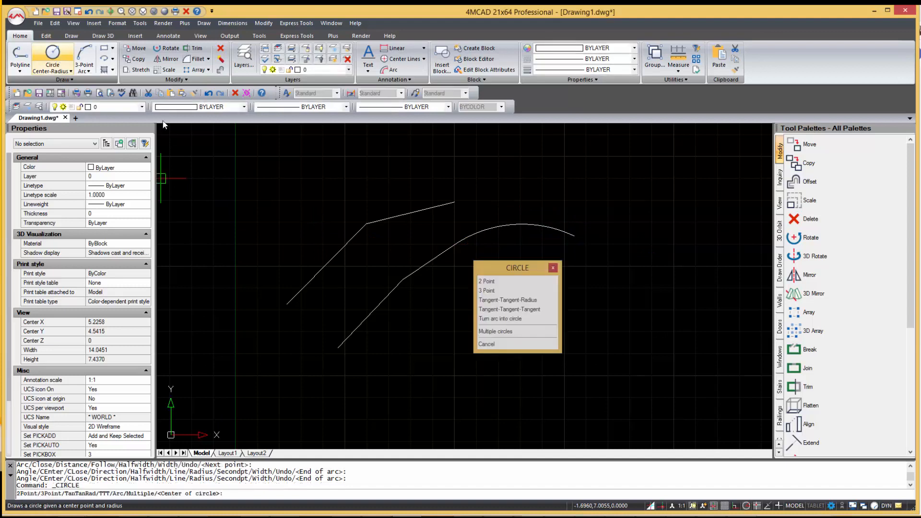
pyautogui.click(616, 262)
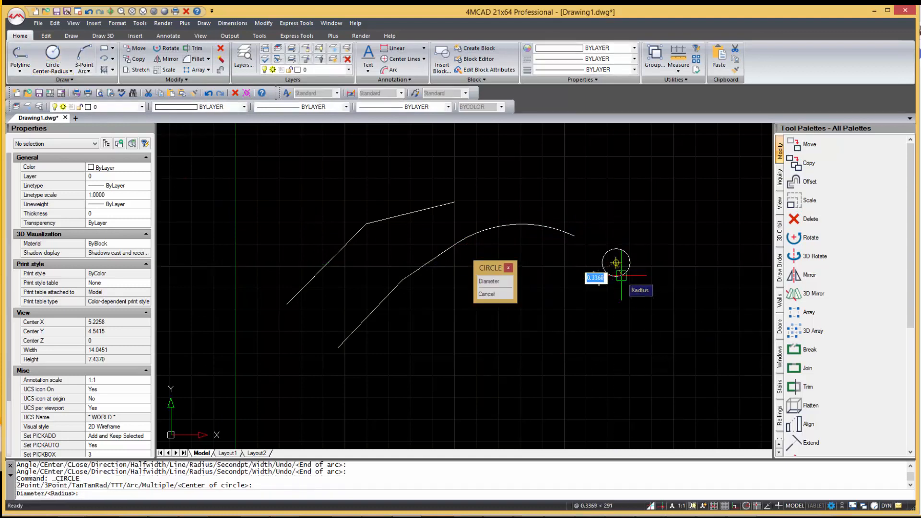
pyautogui.click(621, 293)
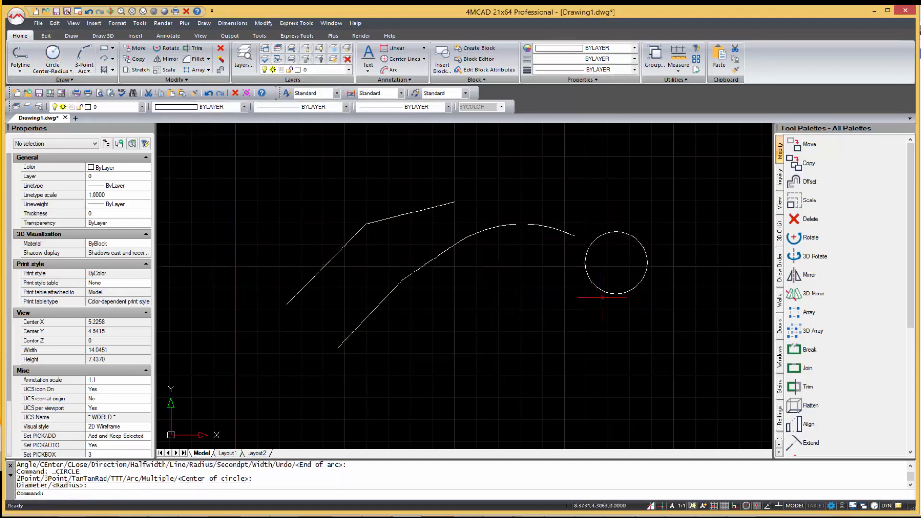
# Step: Draw a horizontal rectangle with a diagonal of about 2.59 units below the polyline
pyautogui.click(105, 49)
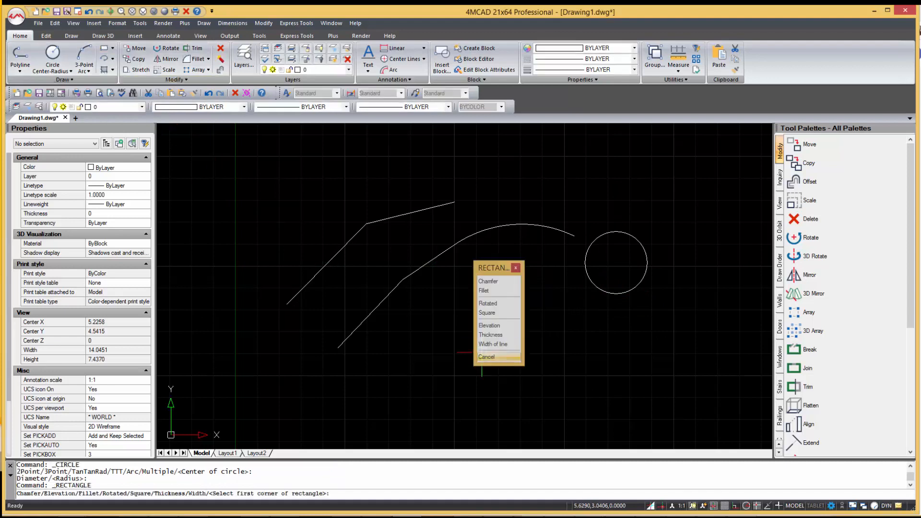
pyautogui.click(396, 360)
pyautogui.click(499, 410)
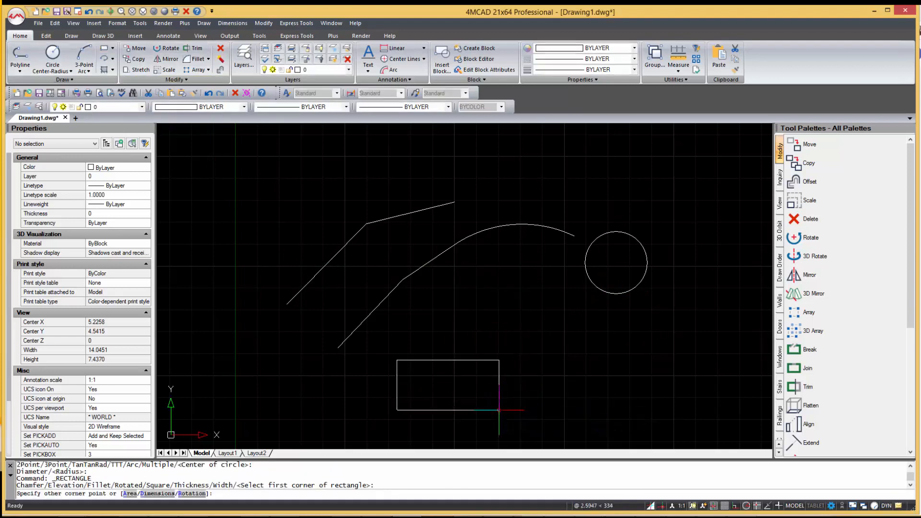
# Step: Draw a six-sided Center-Vertex polygon below the circle, beside the rectangle
pyautogui.click(112, 48)
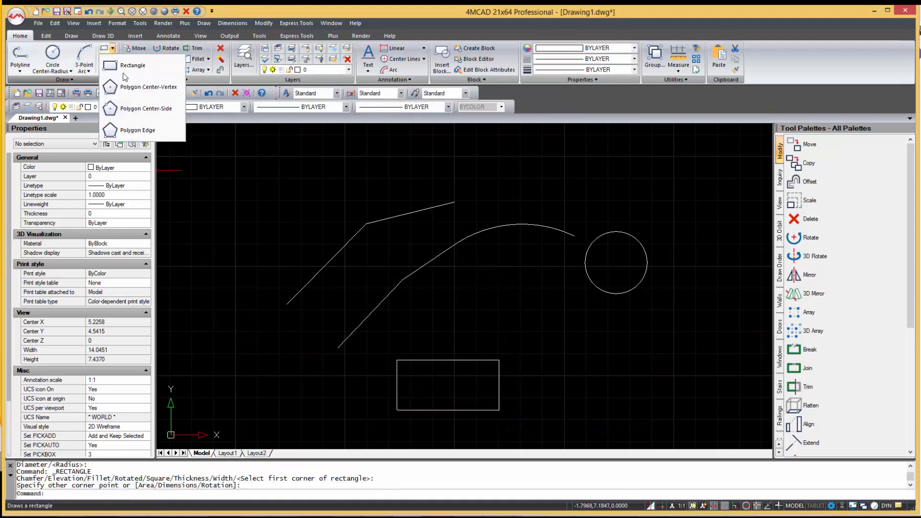
pyautogui.click(127, 88)
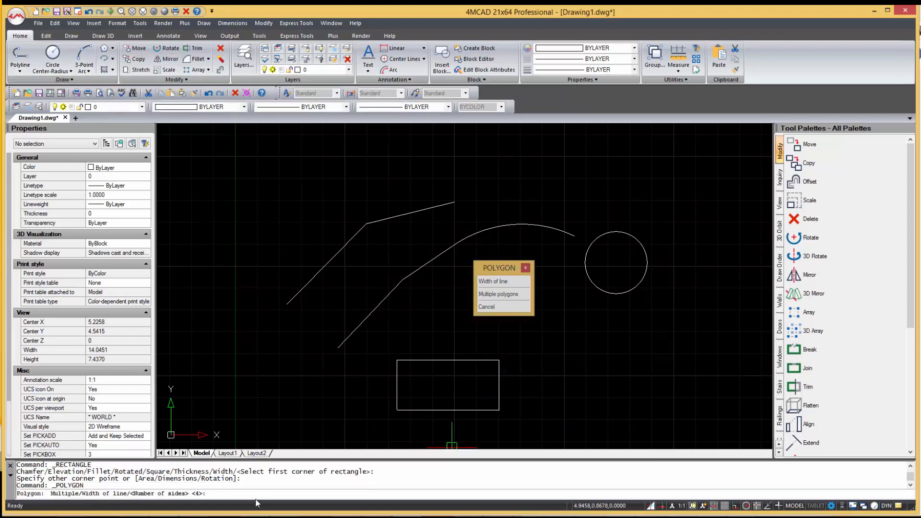
pyautogui.write('6')
pyautogui.press('Return')
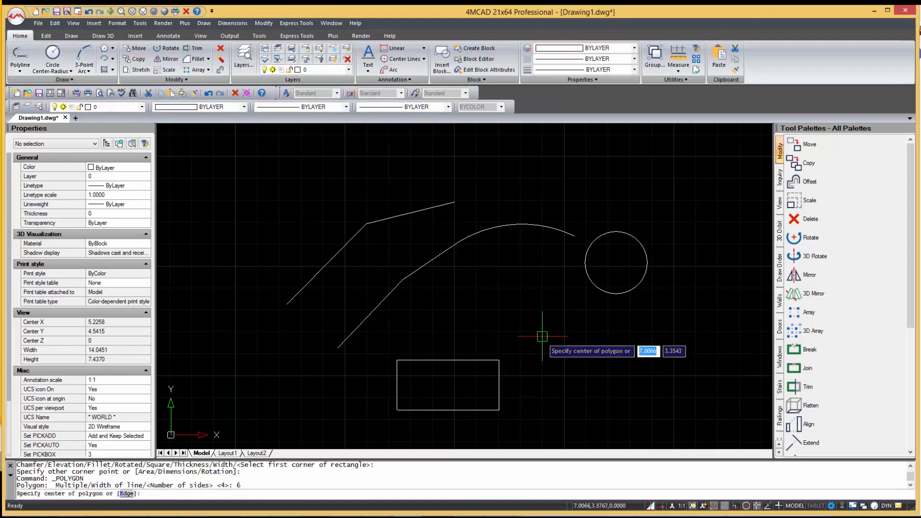
pyautogui.click(582, 365)
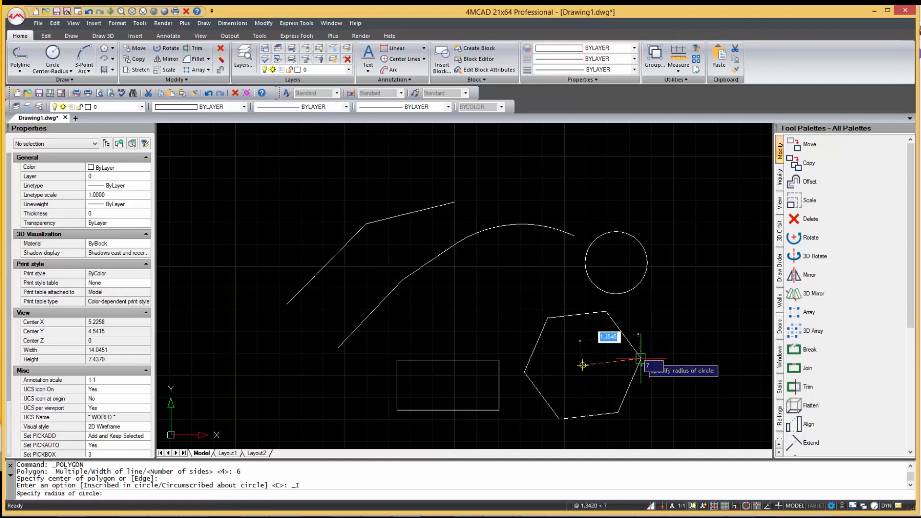
pyautogui.click(593, 305)
pyautogui.scroll(1, 652, 406)
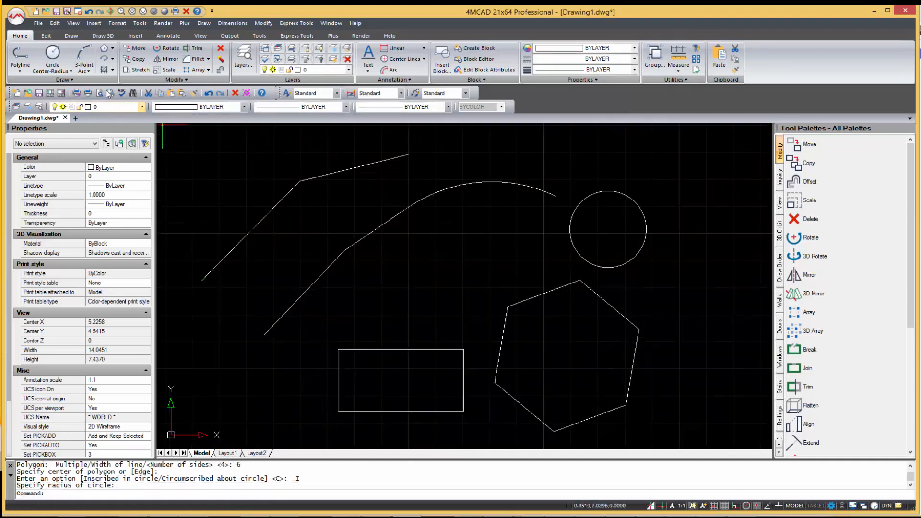
pyautogui.click(112, 60)
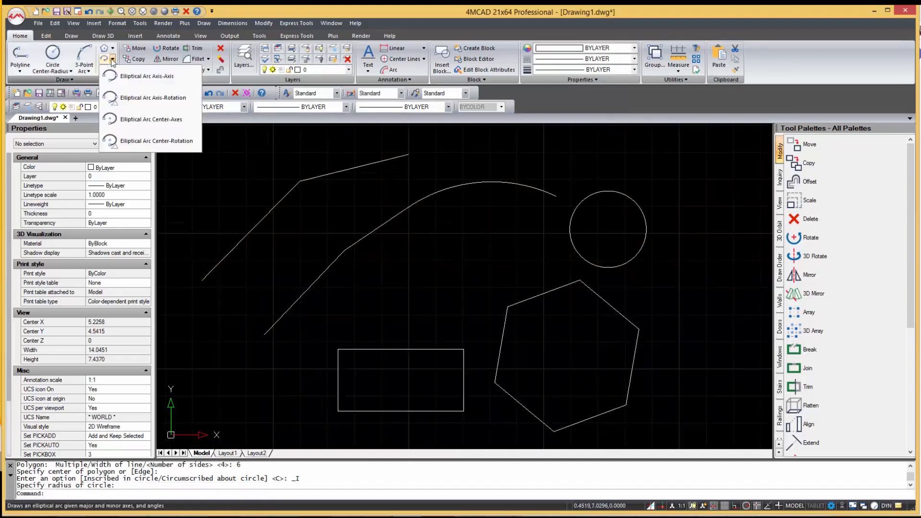
pyautogui.click(124, 76)
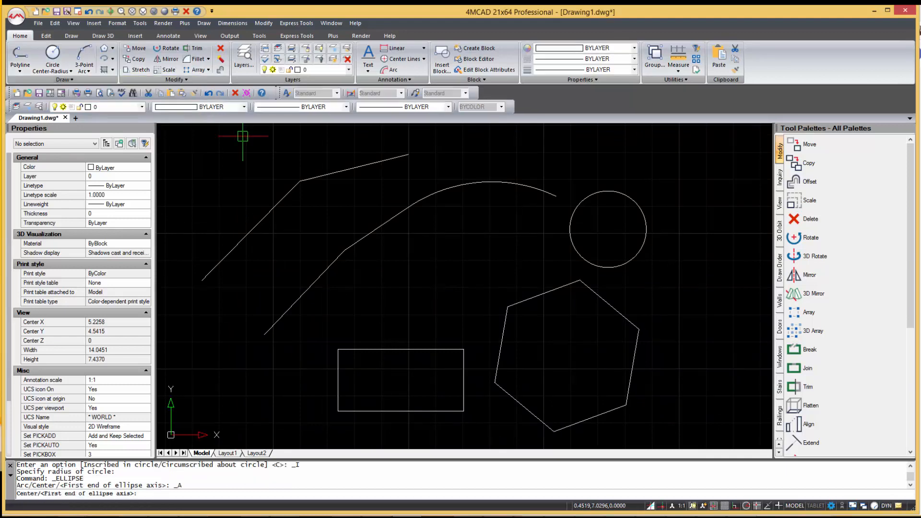
pyautogui.scroll(-1, 564, 174)
pyautogui.press('Escape')
# Step: Draw a flat horizontal ellipse above the circle with a major radius of about 1.02 and a minor radius of about 0.26
pyautogui.press('Return')
pyautogui.click(588, 178)
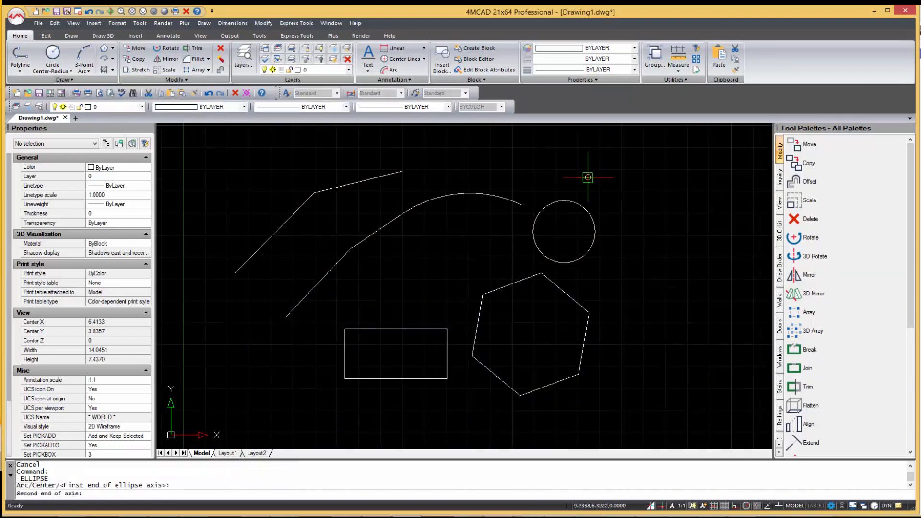
pyautogui.click(676, 178)
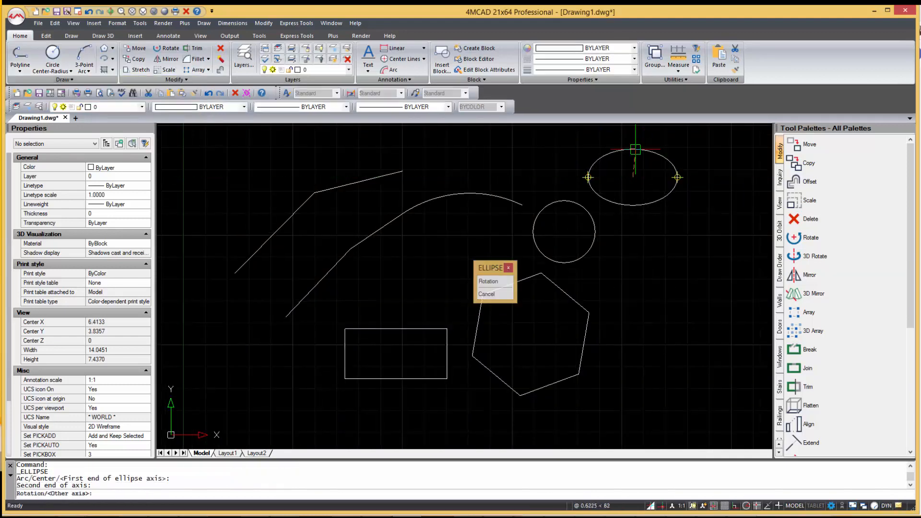
pyautogui.click(628, 187)
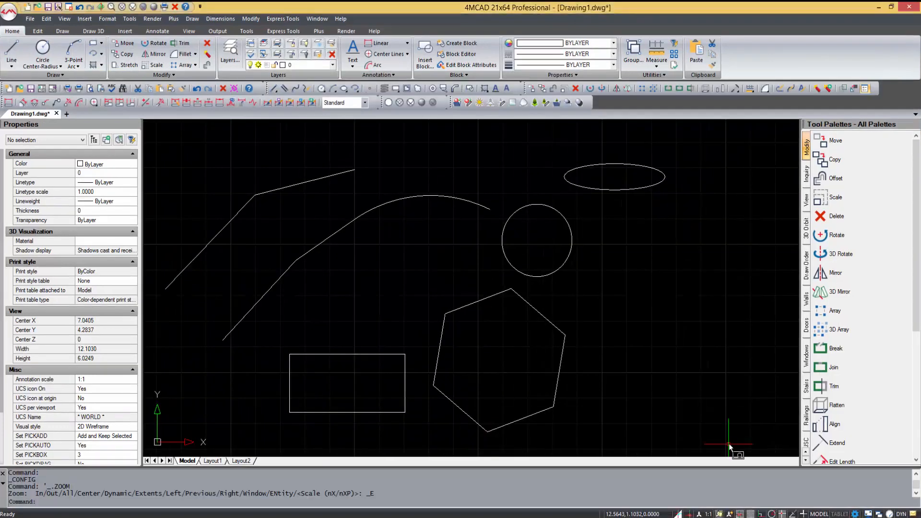
# Step: Select all the drawn objects and limit the displayed properties to the ellipse
pyautogui.click(728, 443)
pyautogui.click(268, 162)
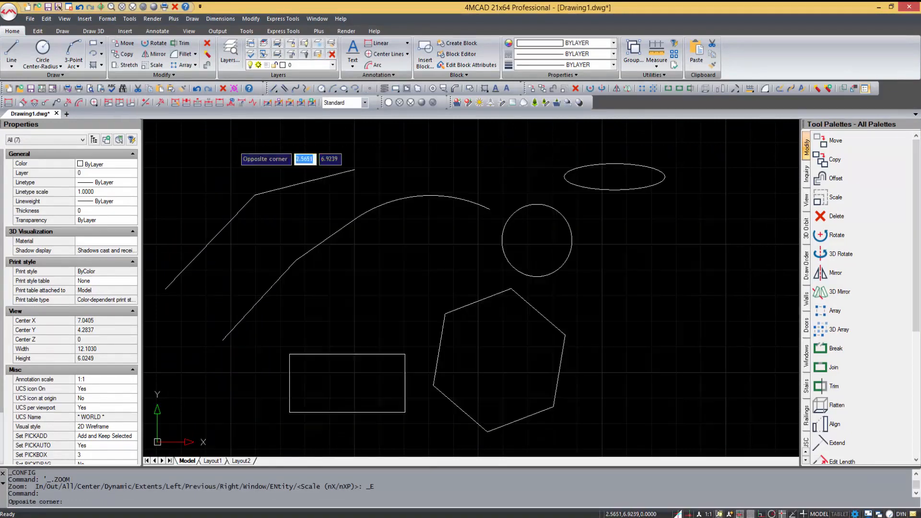
pyautogui.click(34, 140)
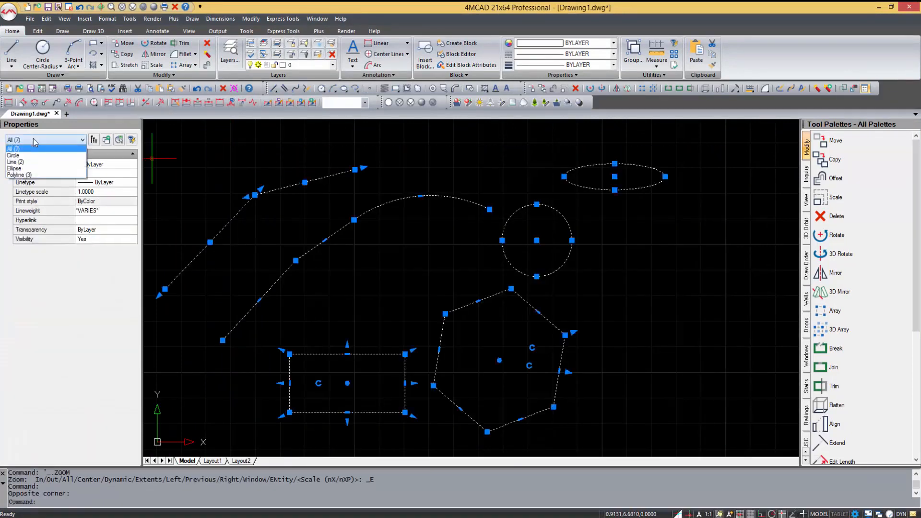
pyautogui.click(14, 168)
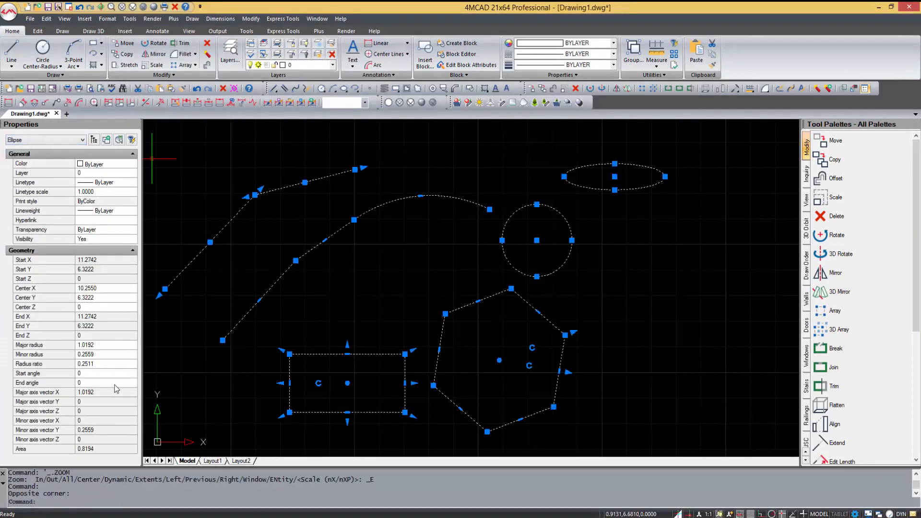
# Step: Set the ellipse's minor radius to 0.26 and its major radius to 1.8, and clear the selection
pyautogui.click(107, 355)
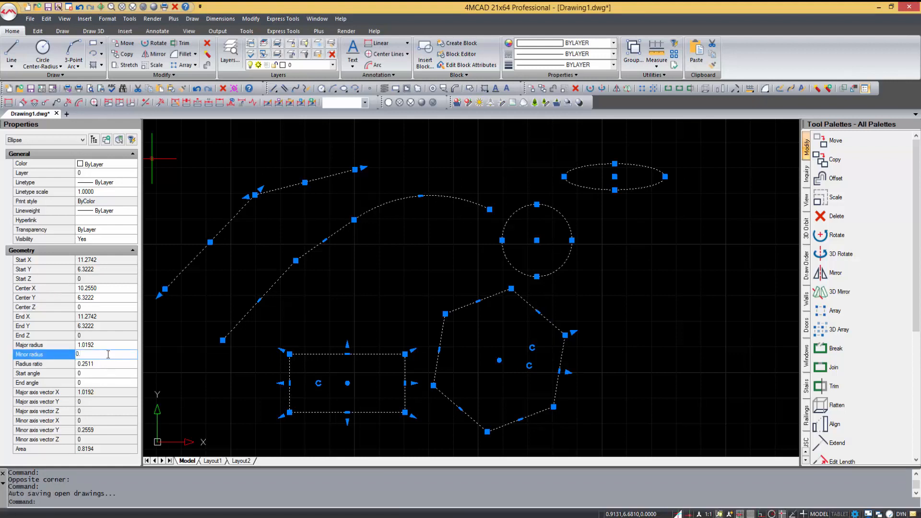
pyautogui.write('0.26')
pyautogui.press('Return')
pyautogui.click(104, 345)
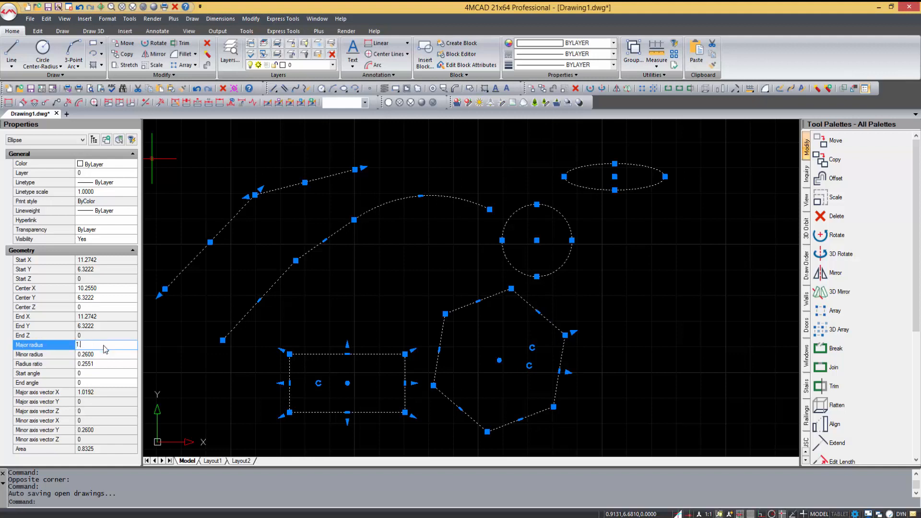
pyautogui.press('Return')
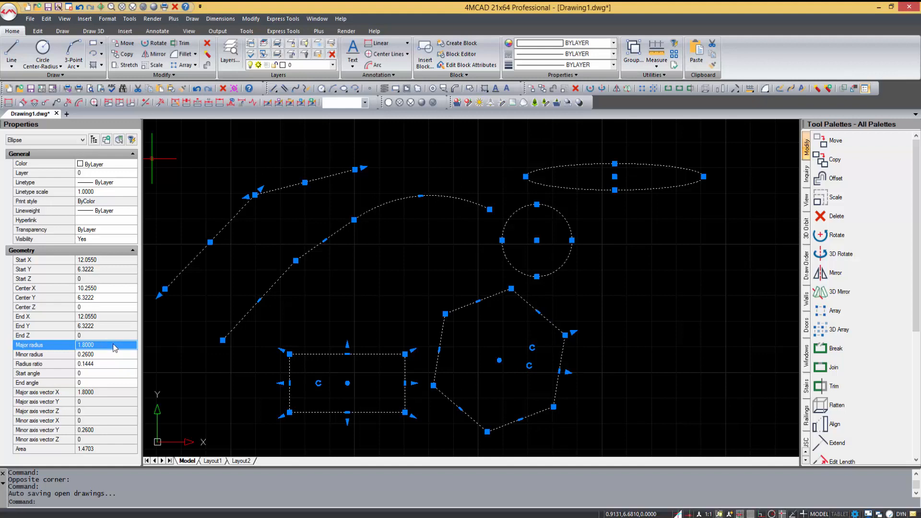
pyautogui.press('Escape')
# Step: Select the ellipse and stretch its upper quadrant grip upward to a minor radius of about 0.60
pyautogui.click(694, 255)
pyautogui.click(619, 180)
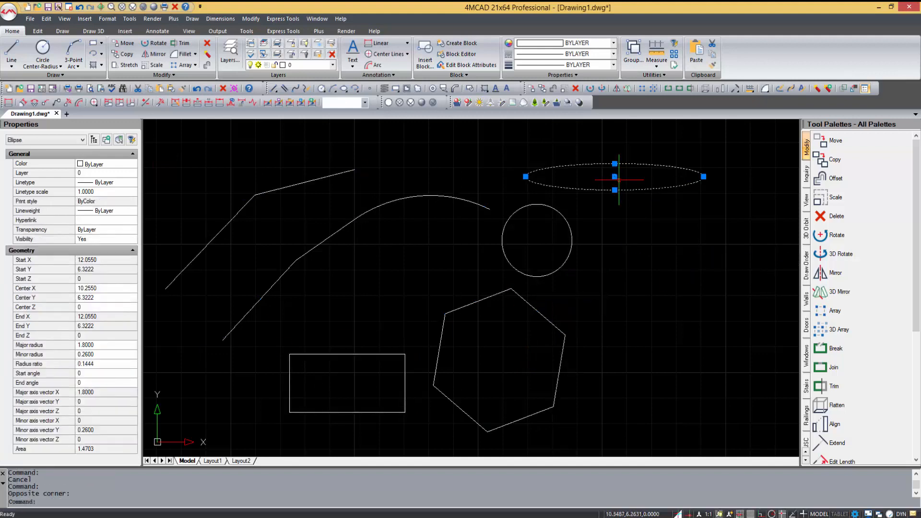
pyautogui.click(614, 163)
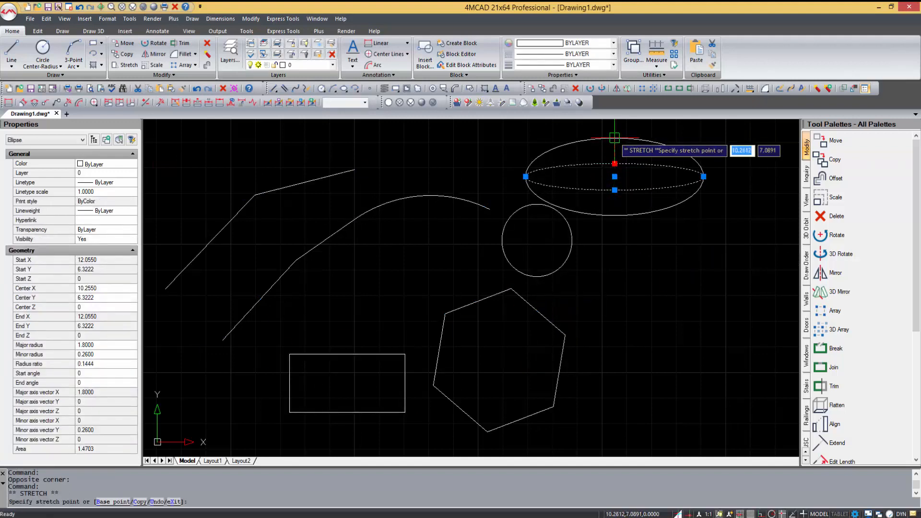
pyautogui.click(613, 145)
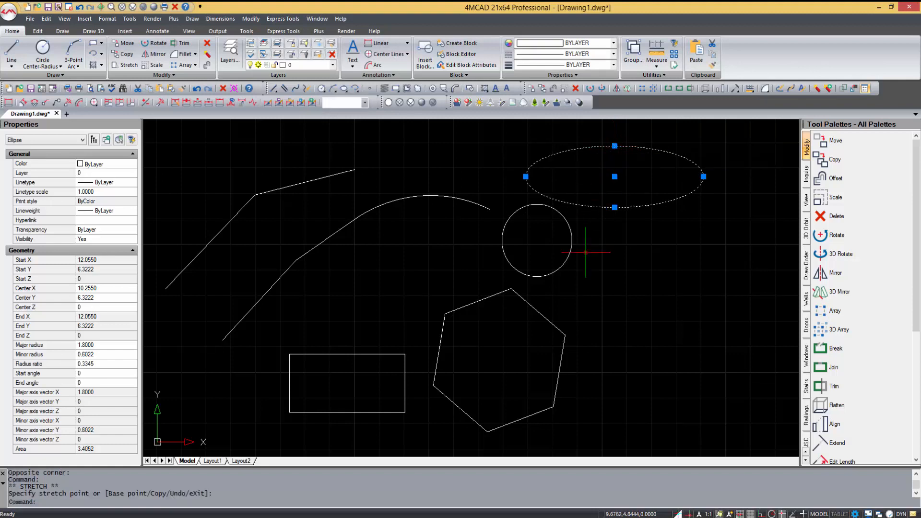
pyautogui.press('Escape')
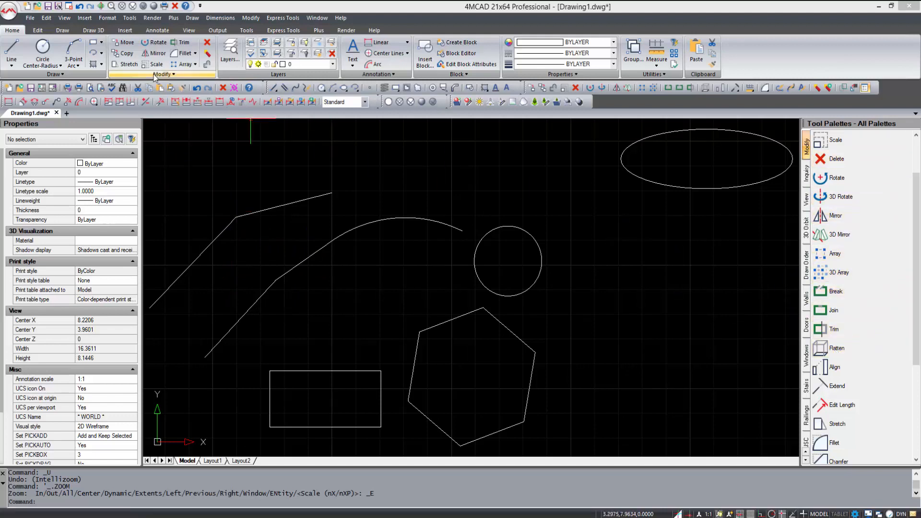
pyautogui.click(174, 74)
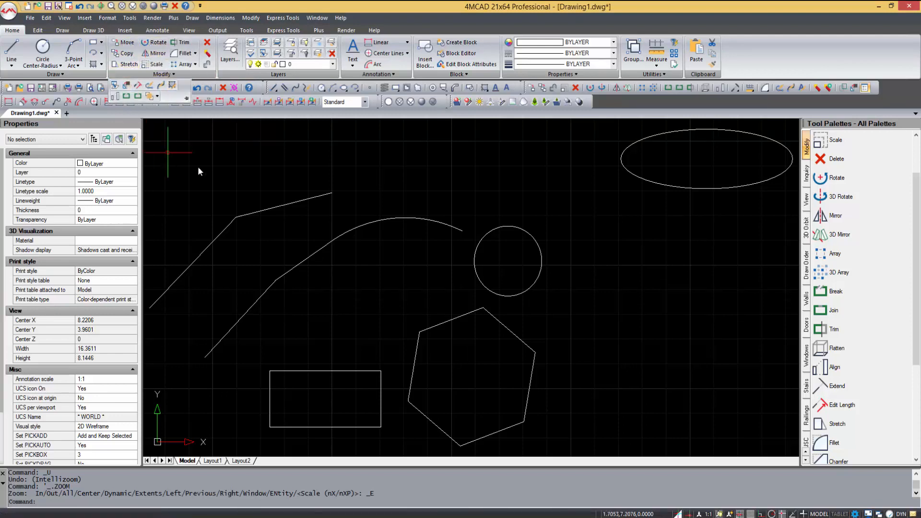
pyautogui.scroll(-1, 230, 174)
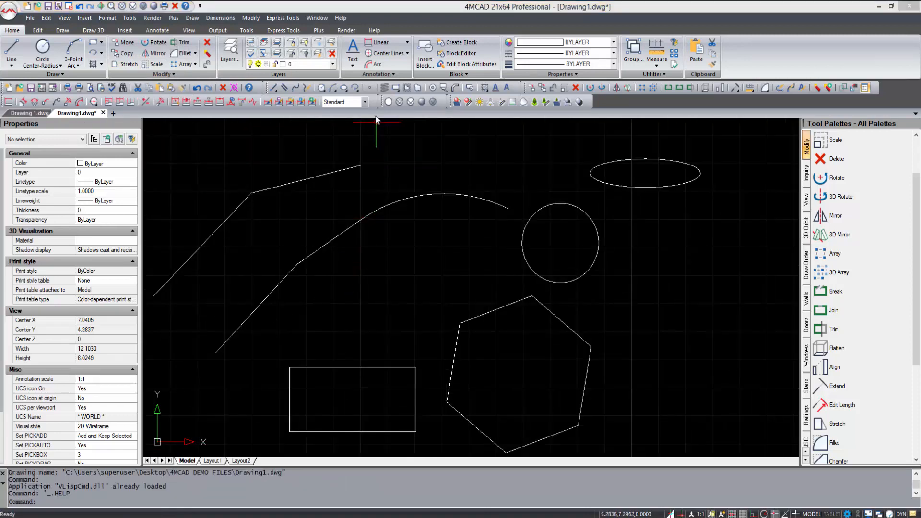
pyautogui.click(374, 31)
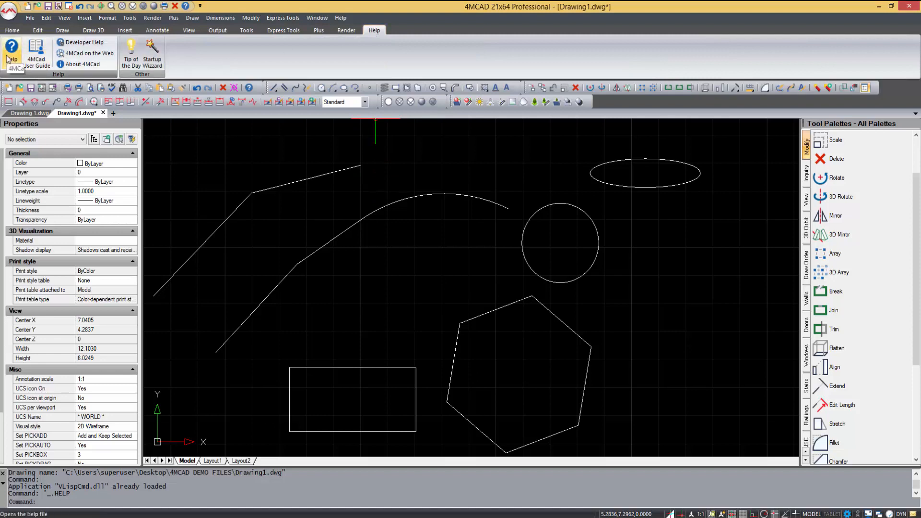
pyautogui.click(12, 30)
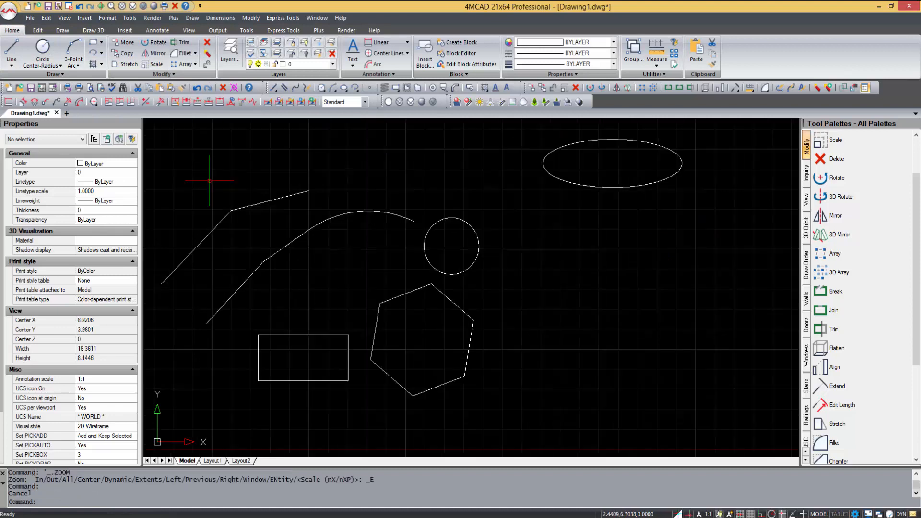
# Step: Move the ellipse by its centre onto the centre of the circle
pyautogui.scroll(-1, 224, 182)
pyautogui.click(592, 240)
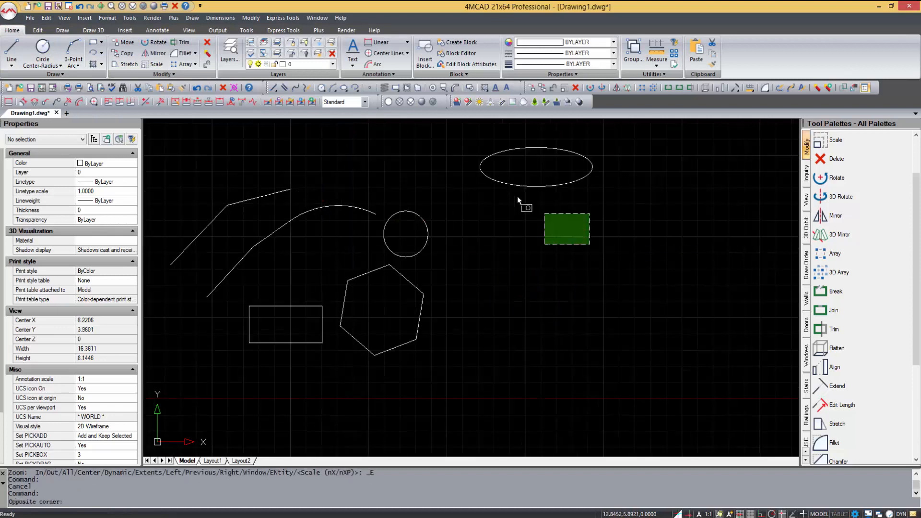
pyautogui.click(471, 143)
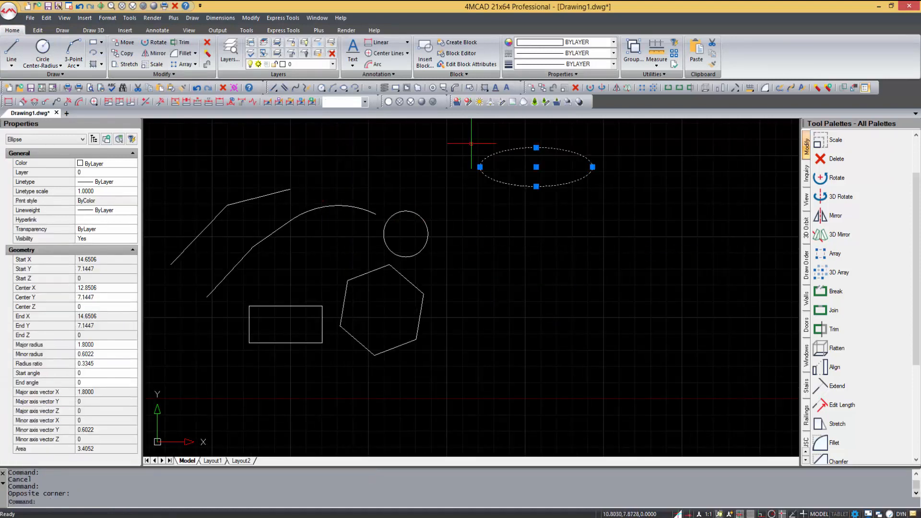
pyautogui.click(123, 46)
pyautogui.click(536, 167)
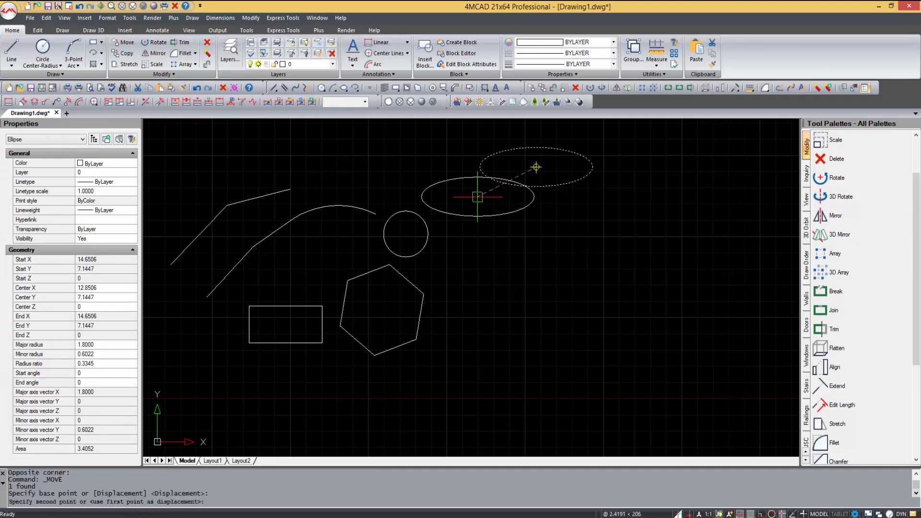
pyautogui.click(405, 234)
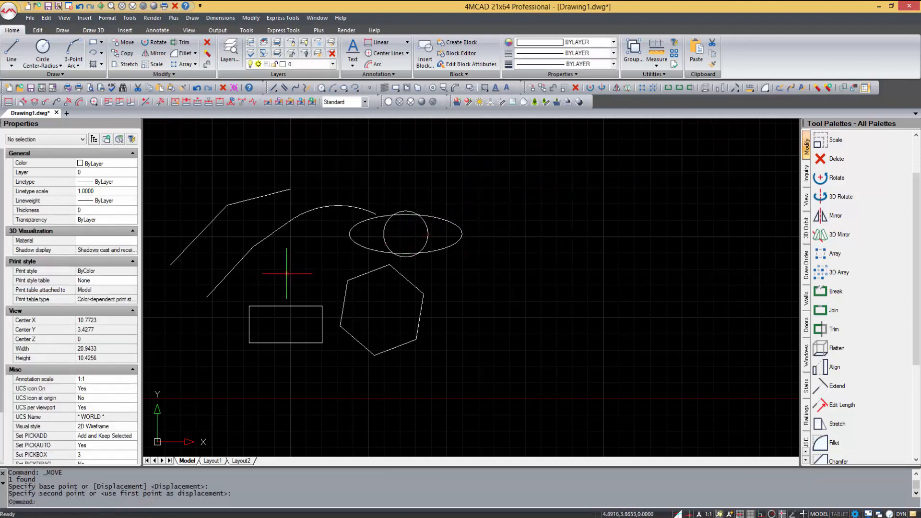
# Step: Copy the ellipse and circle together from their common centre about 3.9 units horizontally to the right
pyautogui.scroll(1, 428, 234)
pyautogui.click(124, 53)
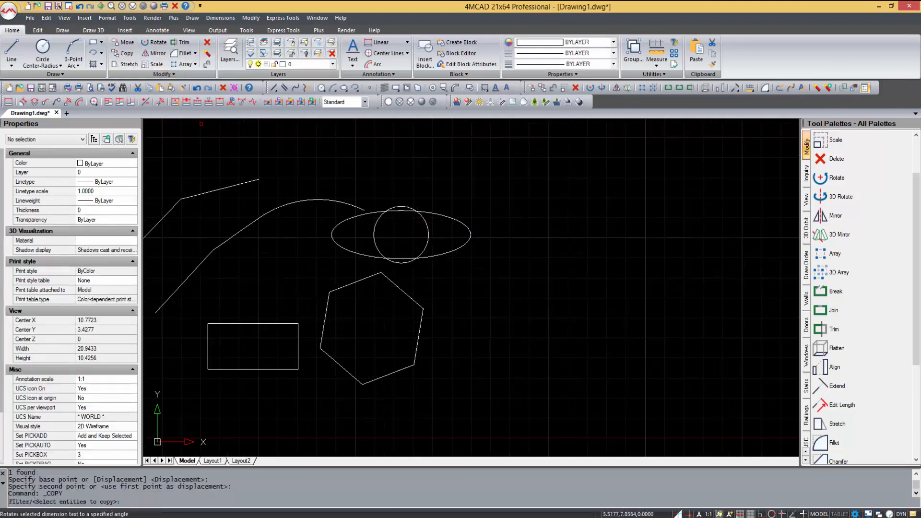
pyautogui.click(473, 261)
pyautogui.click(407, 233)
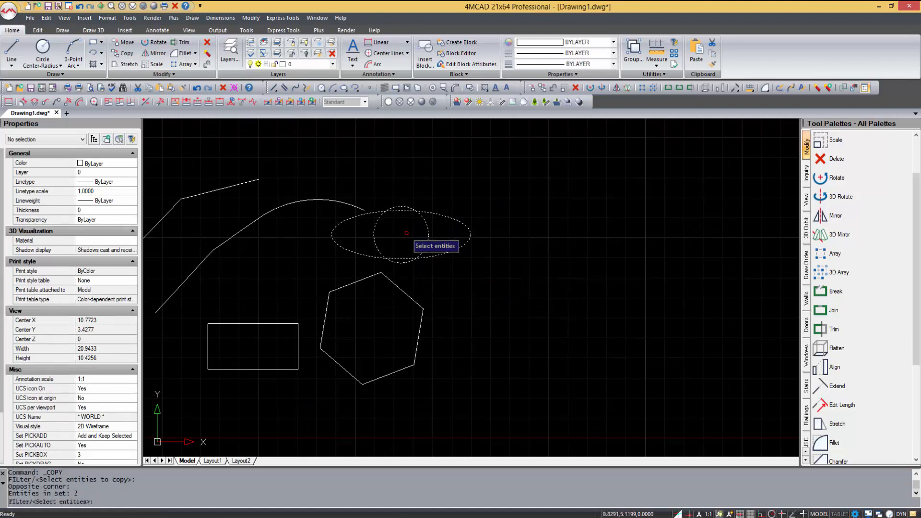
pyautogui.press('Return')
pyautogui.click(401, 234)
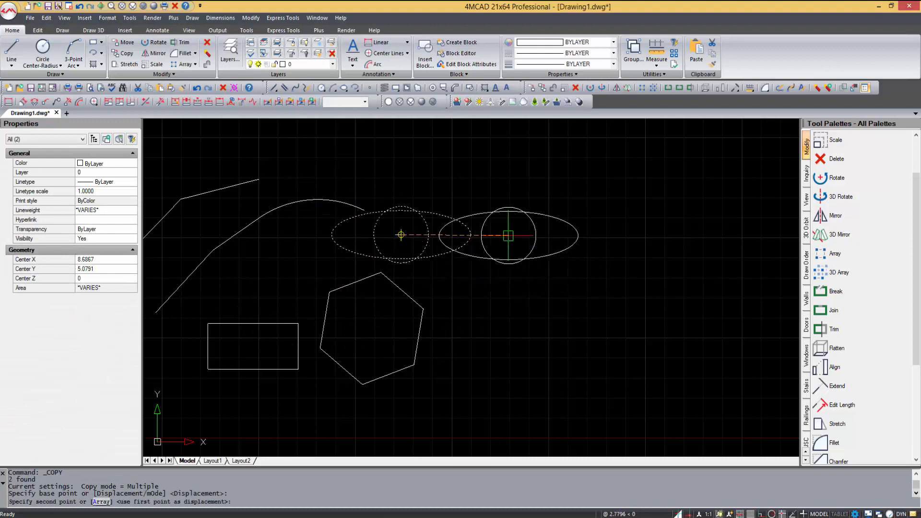
pyautogui.click(552, 235)
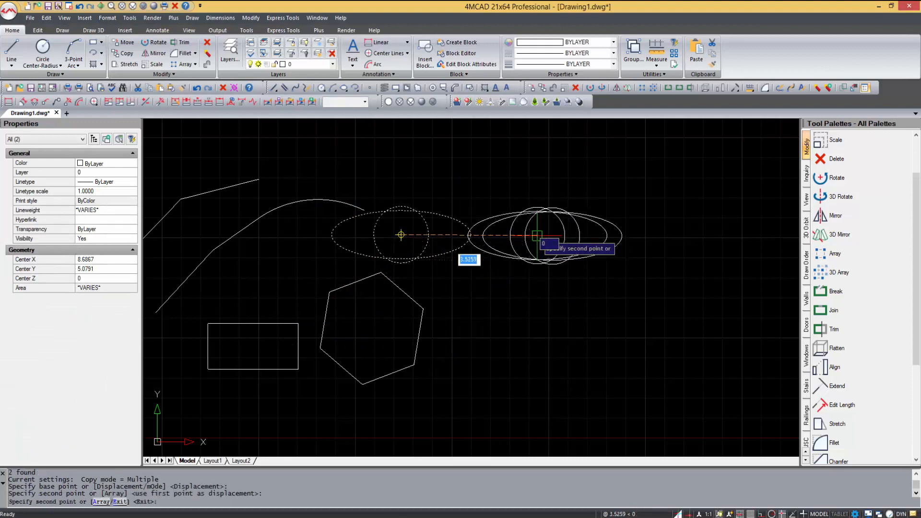
pyautogui.press('Return')
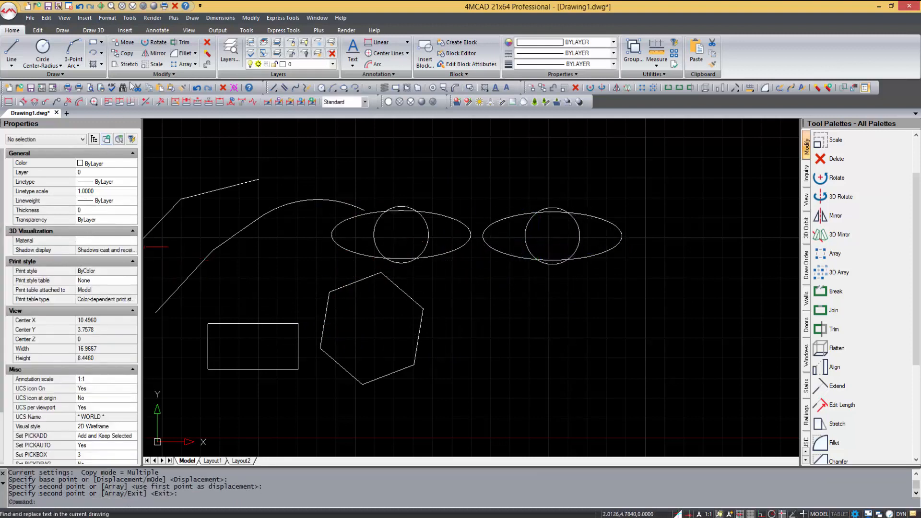
# Step: Rotate the copied ellipse and circle 270° about their common centre with ortho mode on
pyautogui.click(621, 298)
pyautogui.click(531, 199)
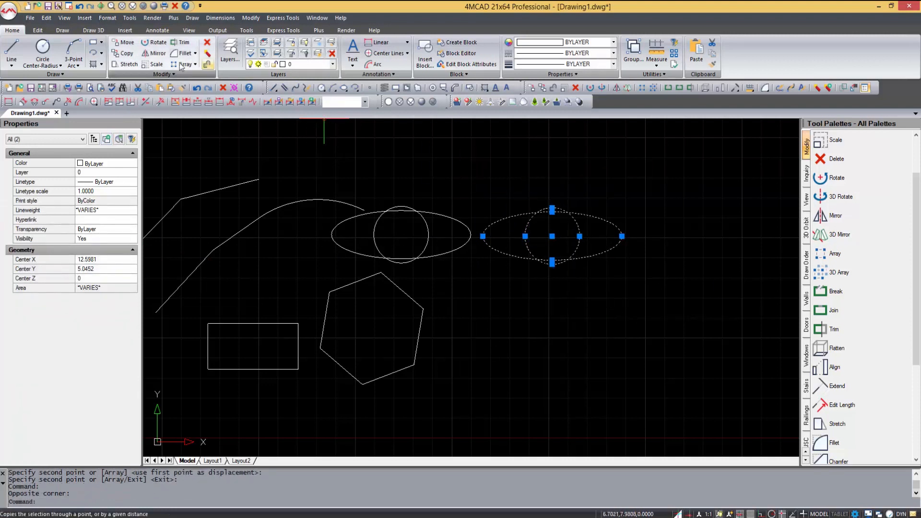
pyautogui.click(154, 42)
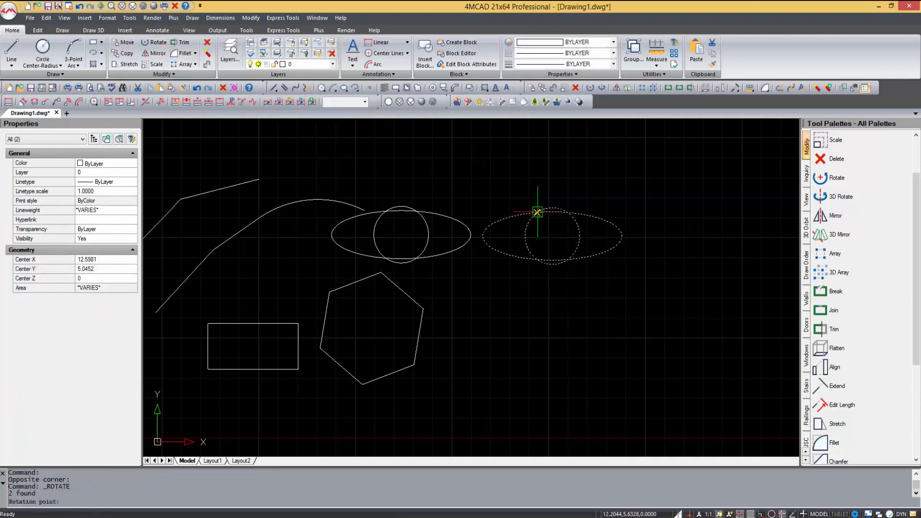
pyautogui.click(578, 242)
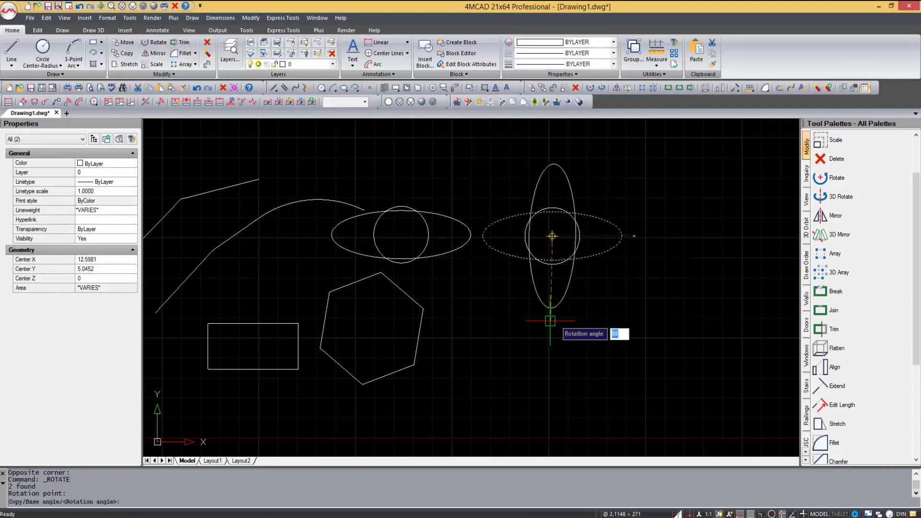
pyautogui.press('F8')
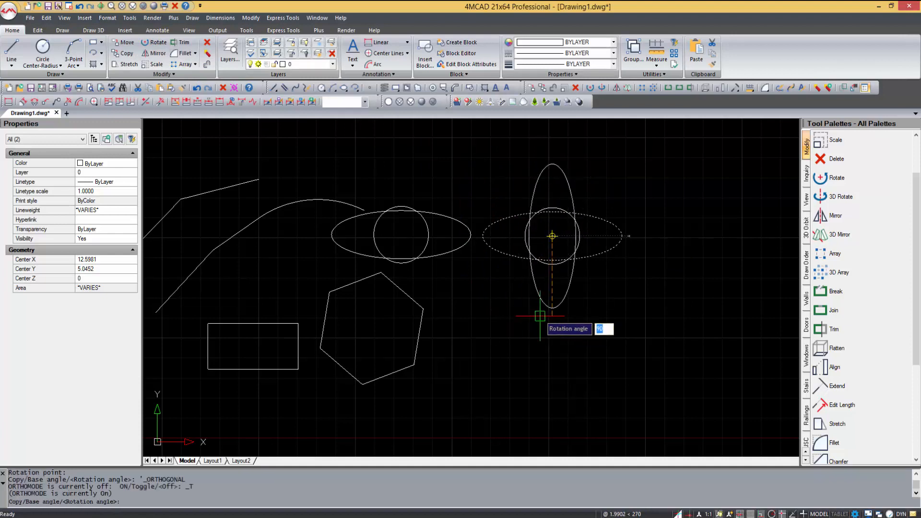
pyautogui.click(547, 325)
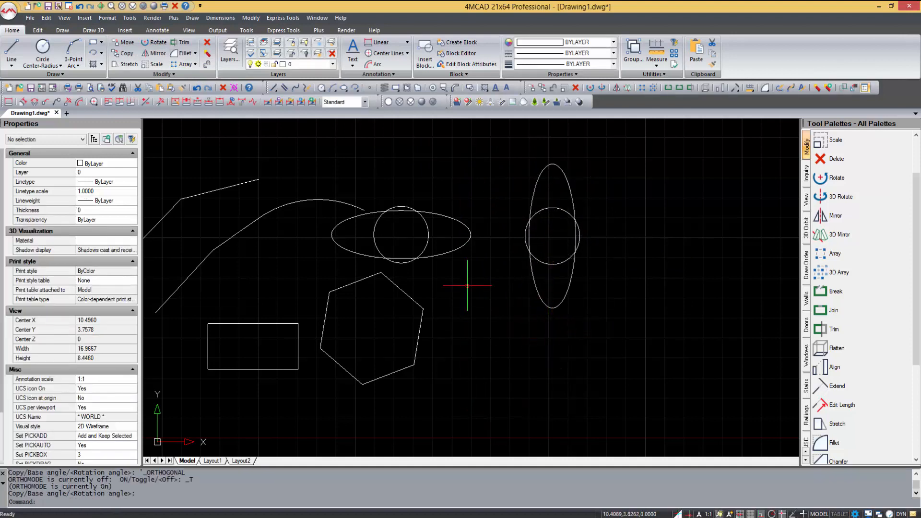
# Step: Select the original ellipse and circle and move them by their centre grip onto the centre of the rotated copy
pyautogui.click(422, 266)
pyautogui.click(367, 249)
pyautogui.click(400, 235)
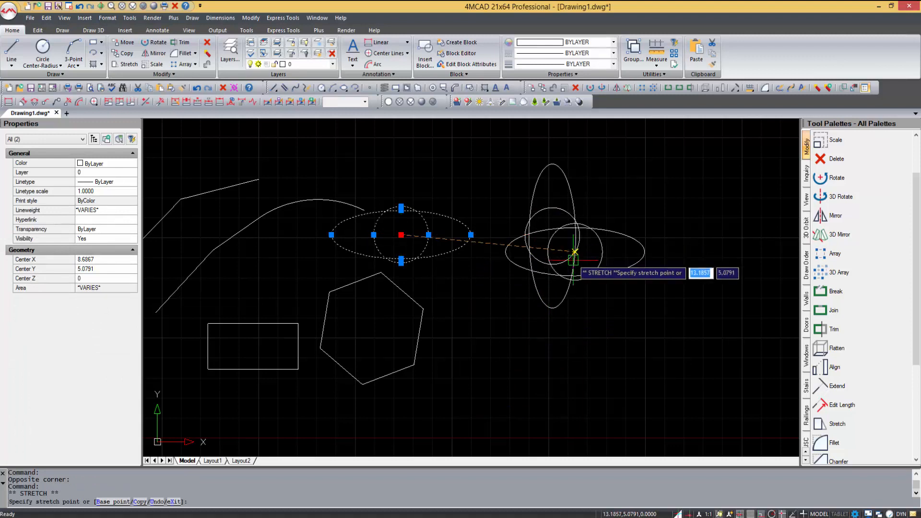
pyautogui.click(568, 259)
pyautogui.press('Escape')
# Step: Mirror the crossed ellipses and circles about an oblique line through their common centre with ortho off, keeping the originals
pyautogui.click(154, 54)
pyautogui.press('Escape')
pyautogui.click(693, 350)
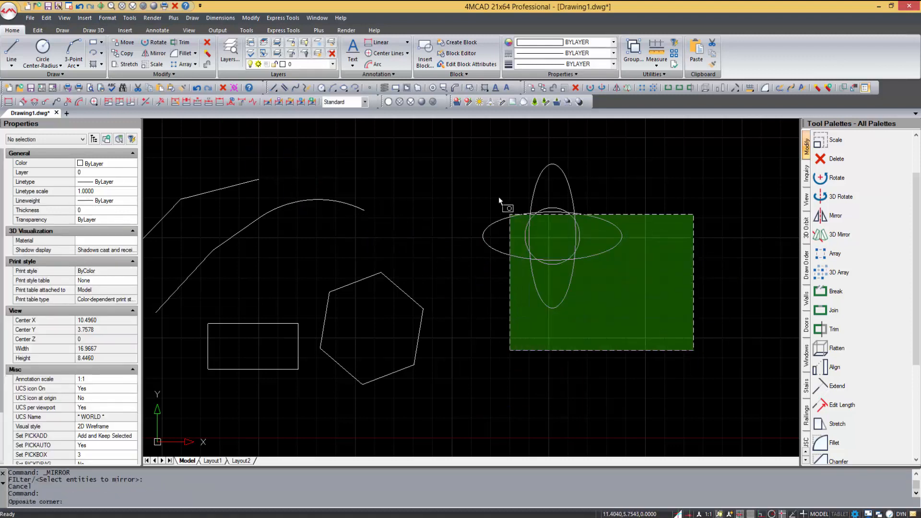
pyautogui.click(499, 197)
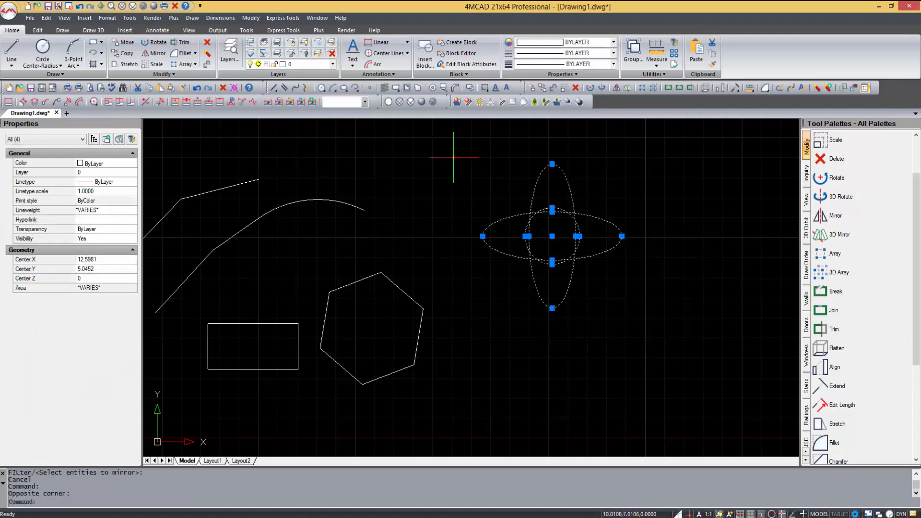
pyautogui.click(154, 57)
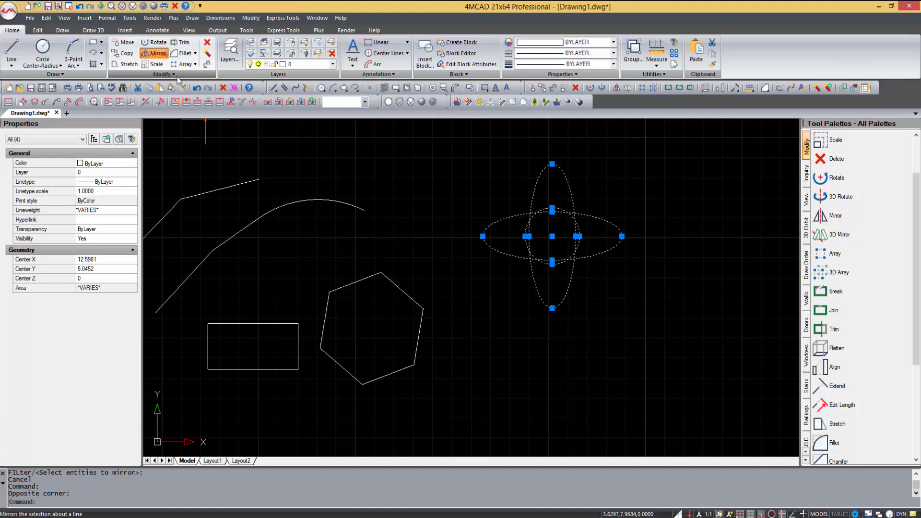
pyautogui.click(552, 236)
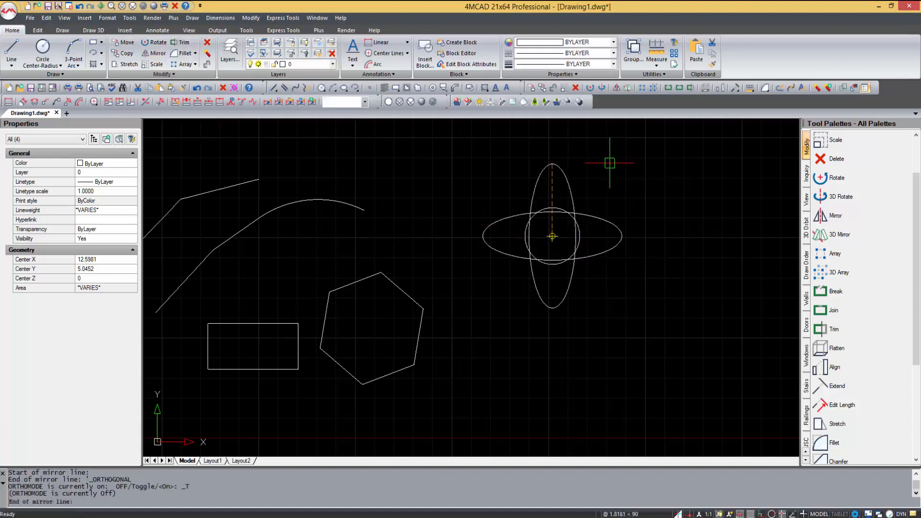
pyautogui.press('F8')
pyautogui.click(662, 168)
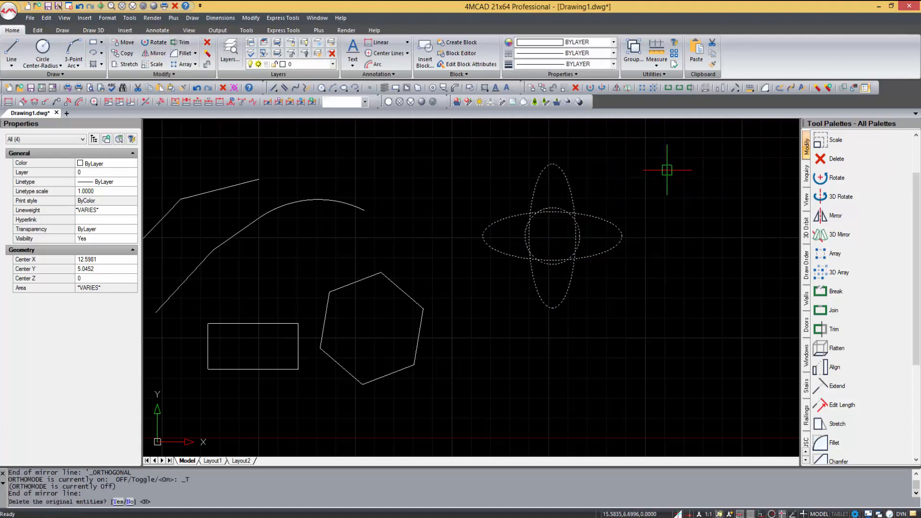
pyautogui.press('Return')
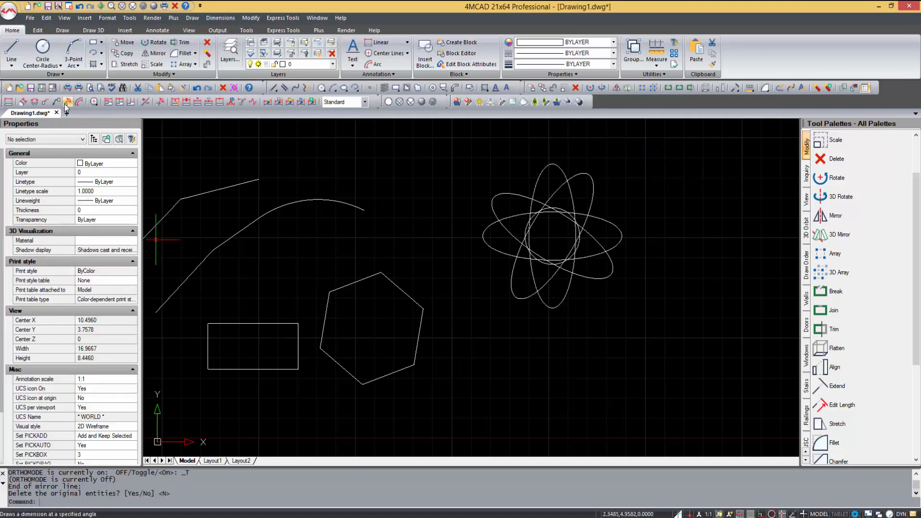
# Step: Trim overlapping curve segments at the upper left of the flower pattern's central circles, using all entities as cutting edges
pyautogui.click(181, 42)
pyautogui.press('Return')
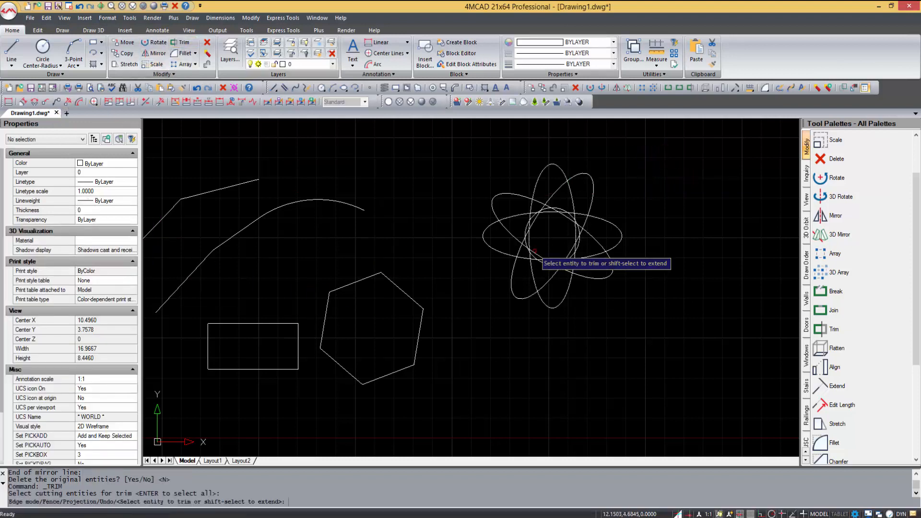
pyautogui.scroll(1, 582, 215)
pyautogui.scroll(1, 544, 212)
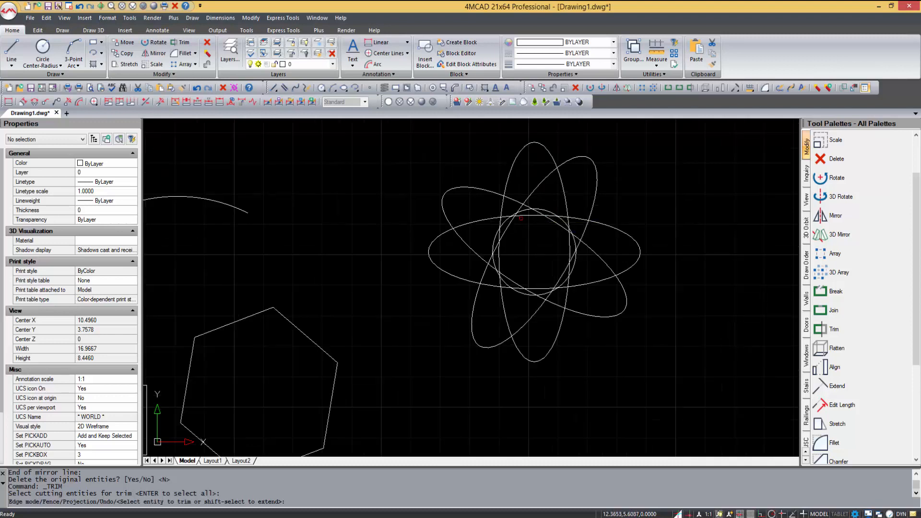
pyautogui.click(507, 227)
pyautogui.click(508, 218)
pyautogui.click(507, 216)
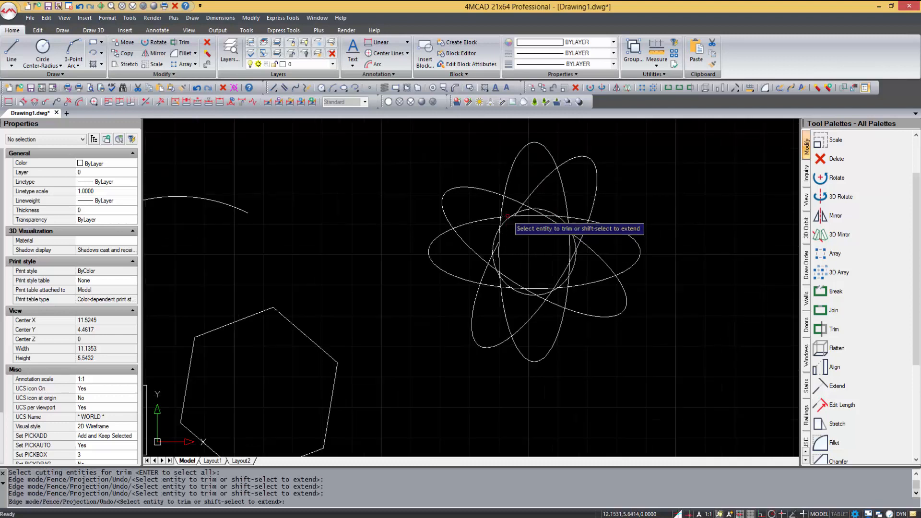
pyautogui.click(512, 215)
pyautogui.click(514, 216)
pyautogui.click(513, 218)
pyautogui.click(509, 219)
# Step: Trim the curve segments crossing just inside the top of the pattern's central circles
pyautogui.click(556, 235)
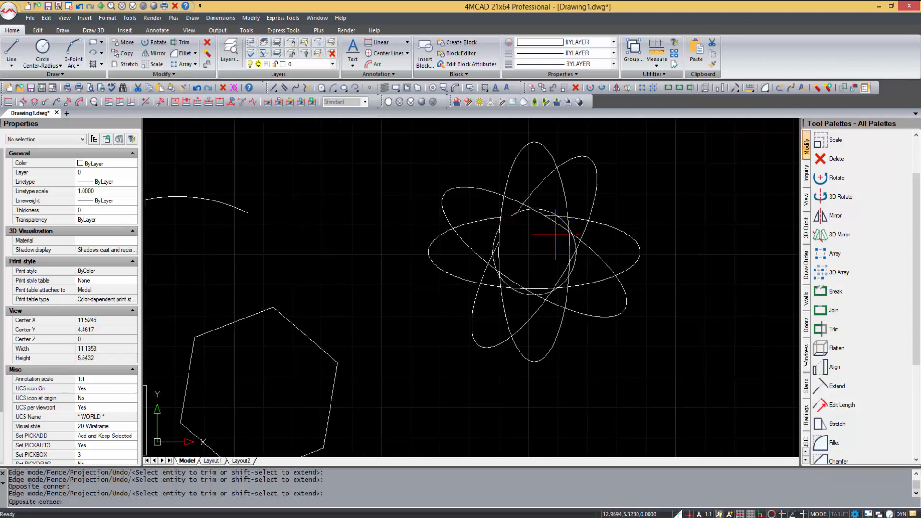
pyautogui.click(522, 220)
pyautogui.click(559, 232)
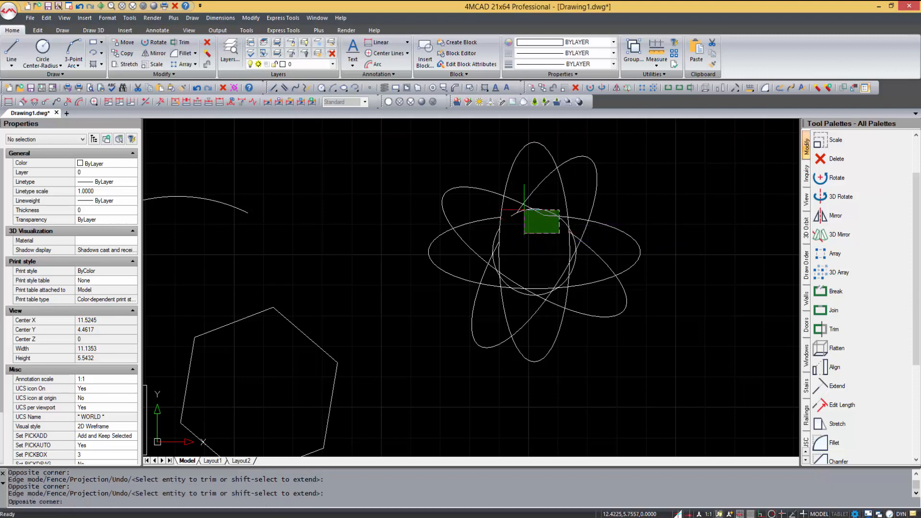
pyautogui.click(517, 216)
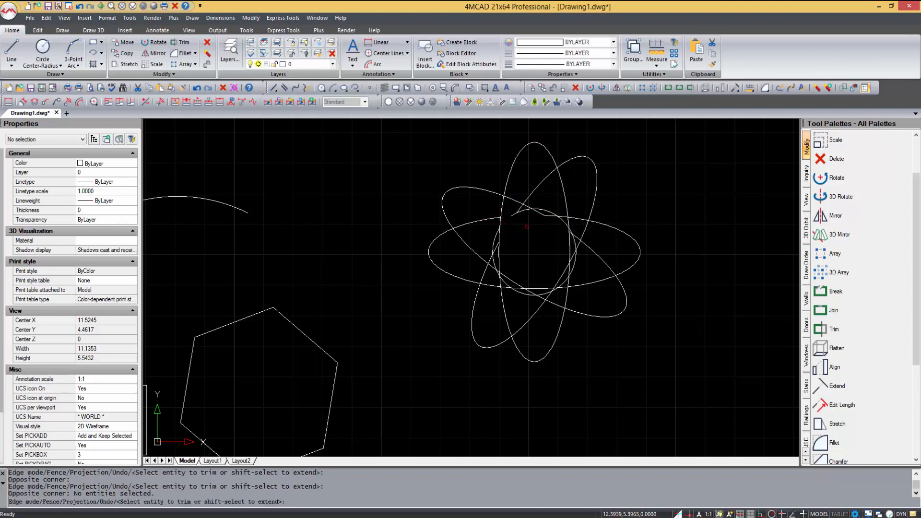
# Step: Trim the curve segments crossing the lower part of the pattern's central circles
pyautogui.click(558, 294)
pyautogui.click(534, 262)
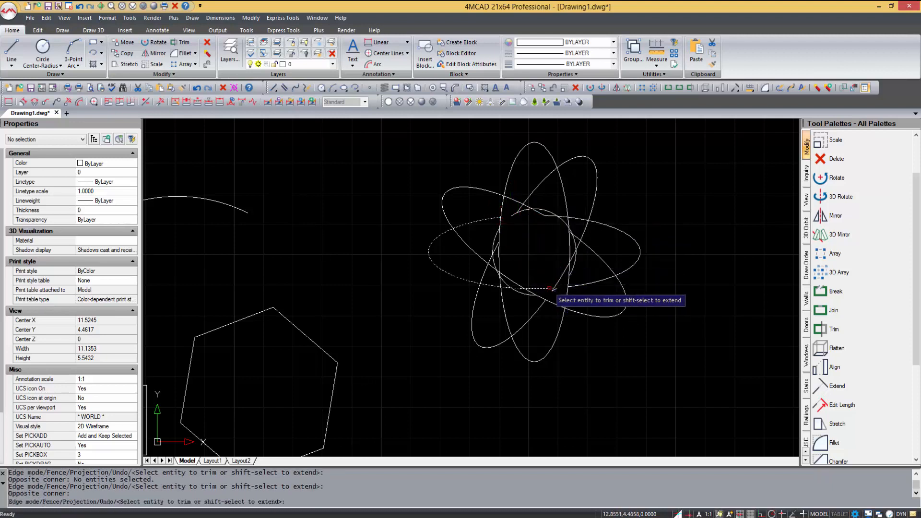
pyautogui.click(556, 291)
pyautogui.click(543, 260)
# Step: Trim the remaining curve segments that cross the upper half of the vertical ellipse
pyautogui.click(537, 226)
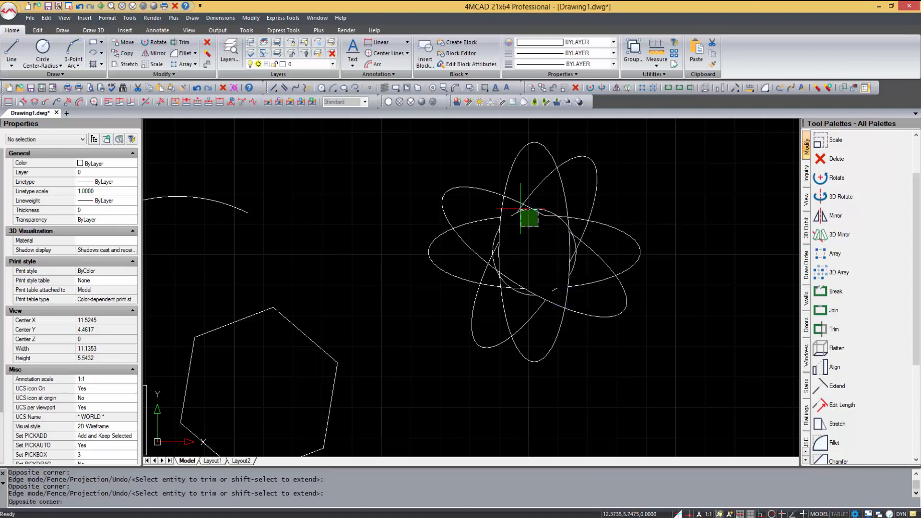
pyautogui.click(520, 208)
pyautogui.click(555, 233)
pyautogui.click(536, 211)
pyautogui.click(537, 222)
pyautogui.click(522, 200)
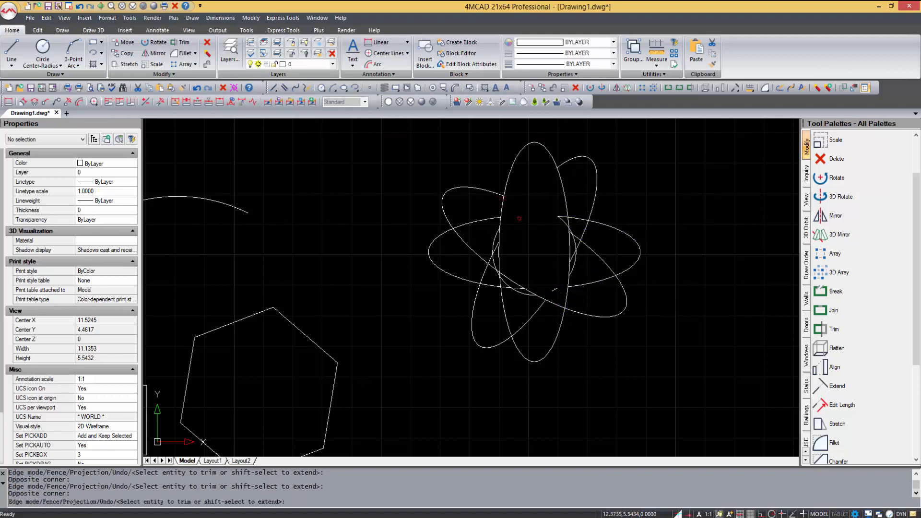
# Step: Trim the remaining curve segments that cross the inside of the vertical ellipse and end the trimming
pyautogui.click(557, 235)
pyautogui.click(564, 212)
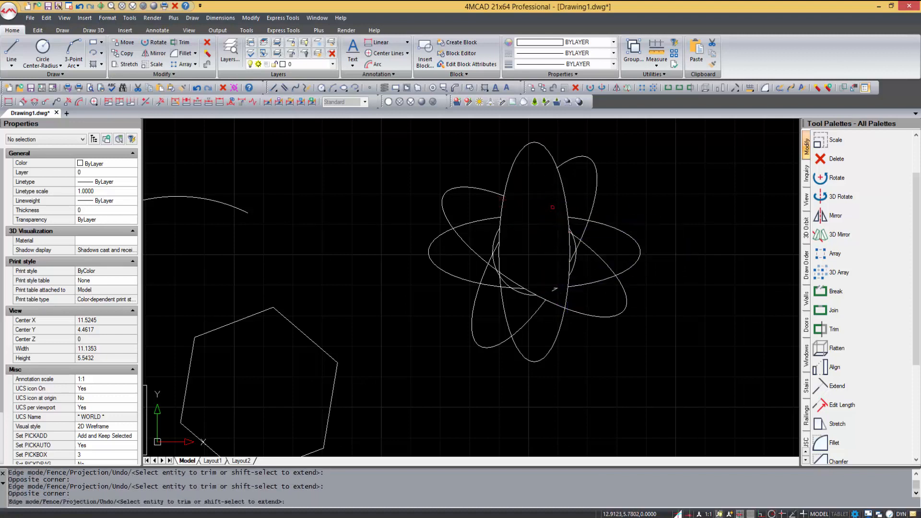
pyautogui.click(550, 312)
pyautogui.click(511, 267)
pyautogui.click(528, 293)
pyautogui.click(507, 264)
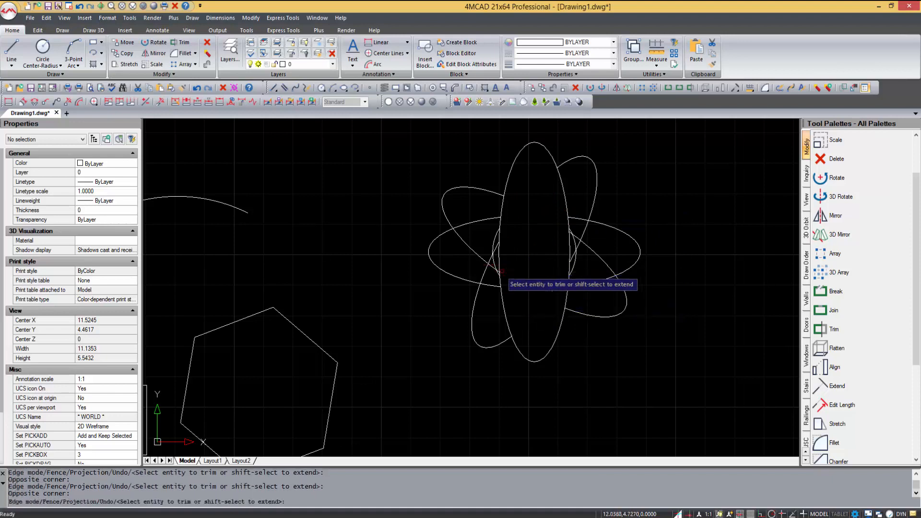
pyautogui.press('Escape')
# Step: Delete the leftover curve fragments enclosed within the vertical ellipse
pyautogui.click(532, 269)
pyautogui.click(563, 312)
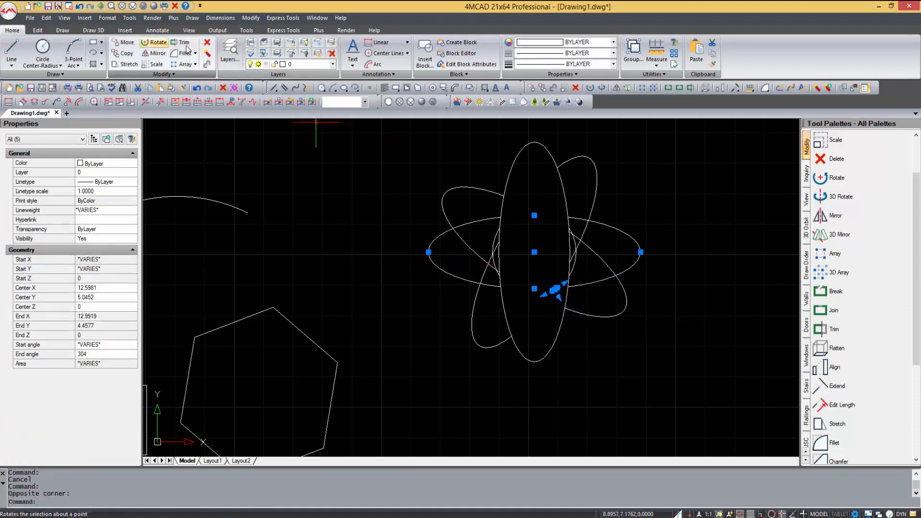
pyautogui.click(208, 43)
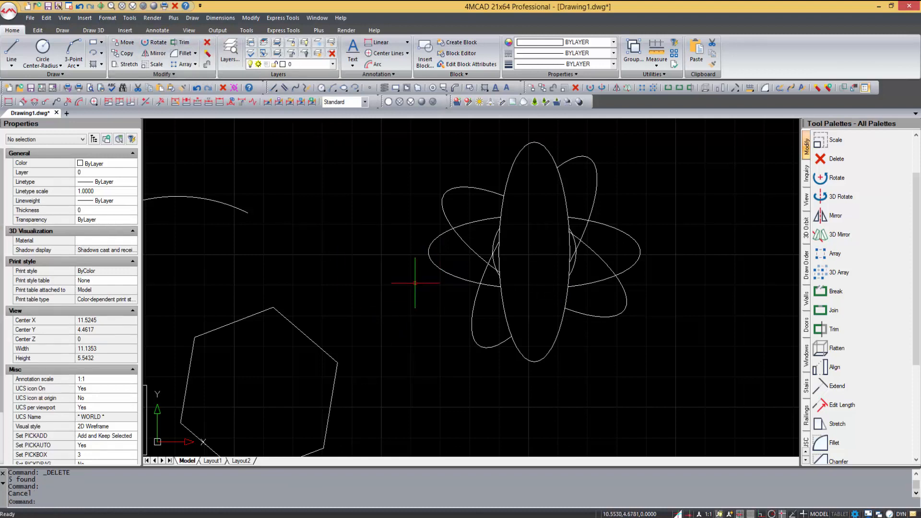
# Step: Delete the two open polylines, the rectangle and the hexagon beside the flower pattern
pyautogui.scroll(-3, 409, 255)
pyautogui.middleClick(405, 253)
pyautogui.middleClick(405, 253)
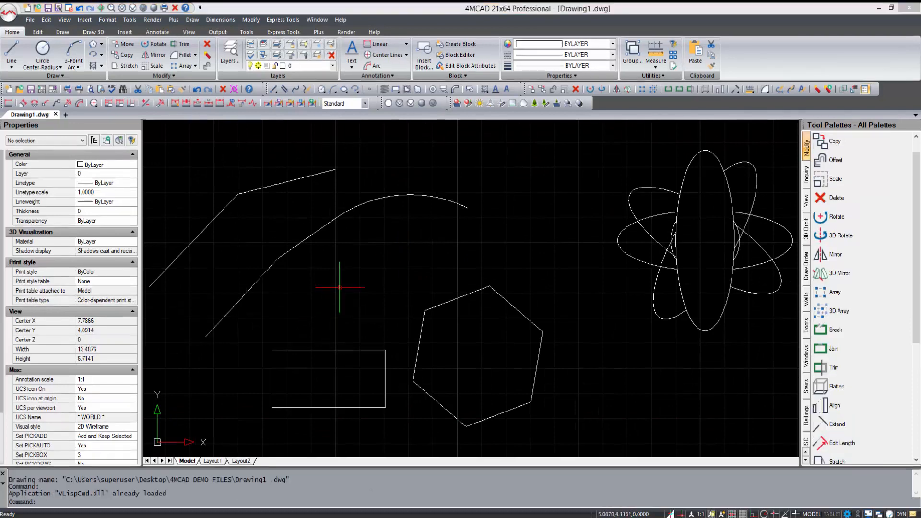
pyautogui.middleClick(339, 287)
pyautogui.middleClick(339, 287)
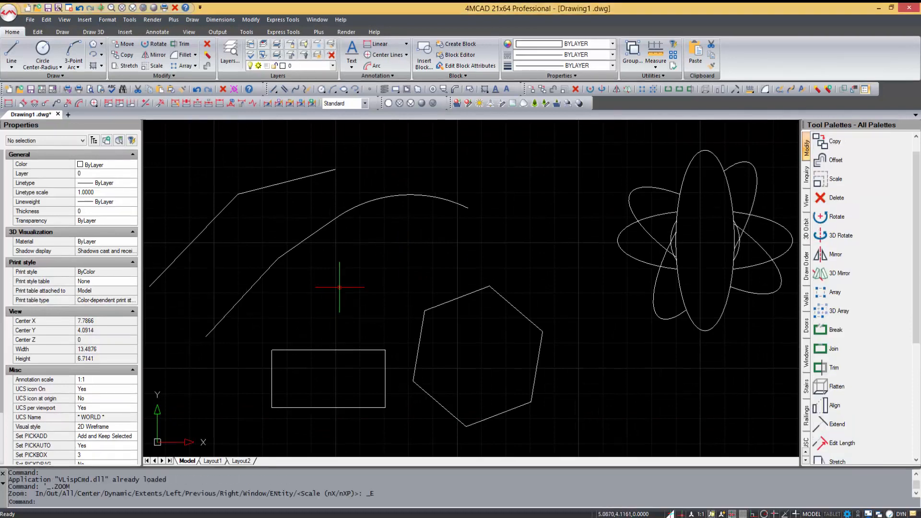
pyautogui.click(456, 363)
pyautogui.click(224, 155)
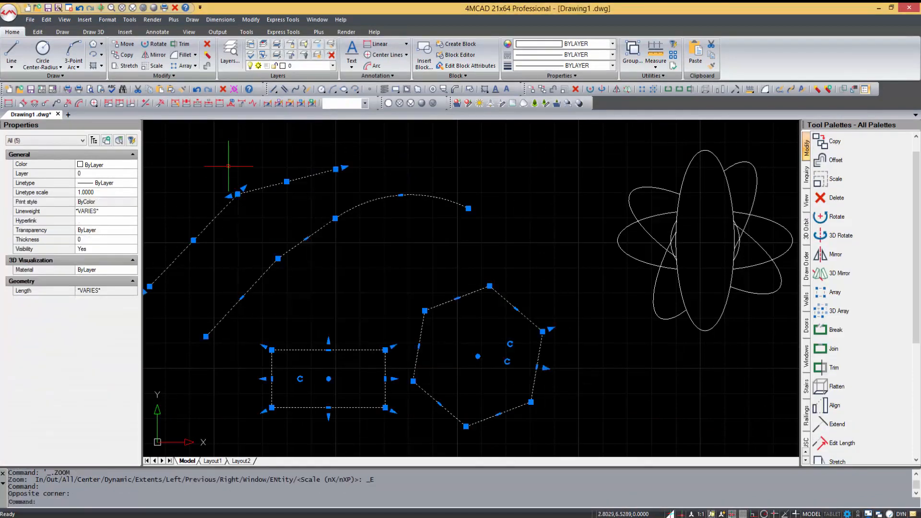
pyautogui.press('Delete')
# Step: Trim the crossing segments at the middle and upper-left interior of the flower pattern, using all entities as cutting edges
pyautogui.middleClick(295, 218)
pyautogui.middleClick(295, 218)
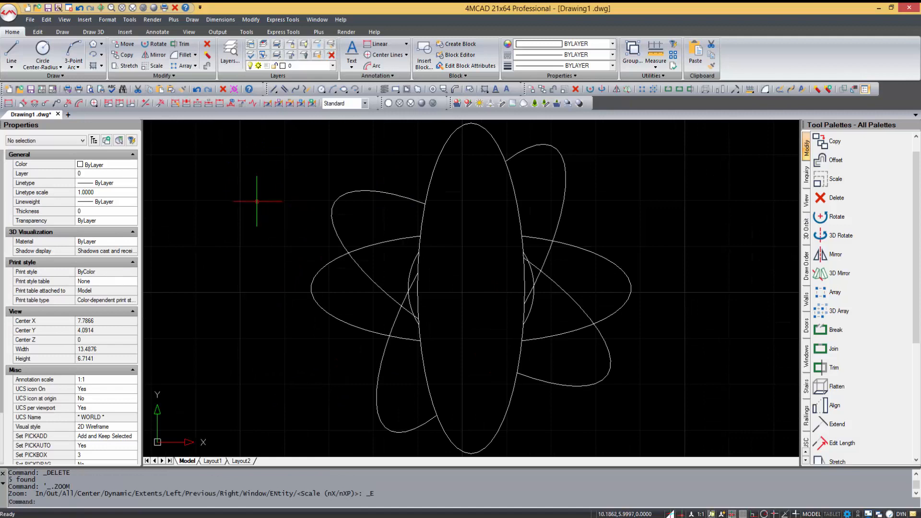
pyautogui.scroll(-1, 243, 200)
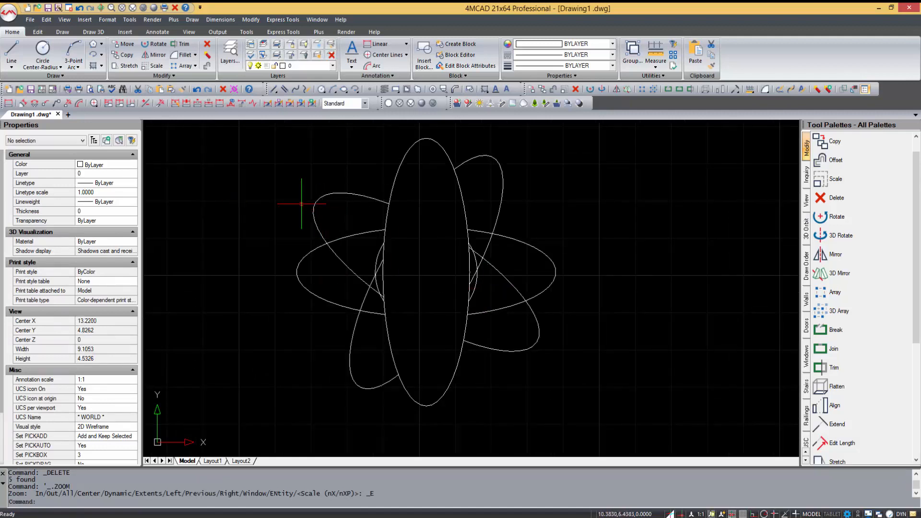
pyautogui.click(182, 44)
pyautogui.press('Return')
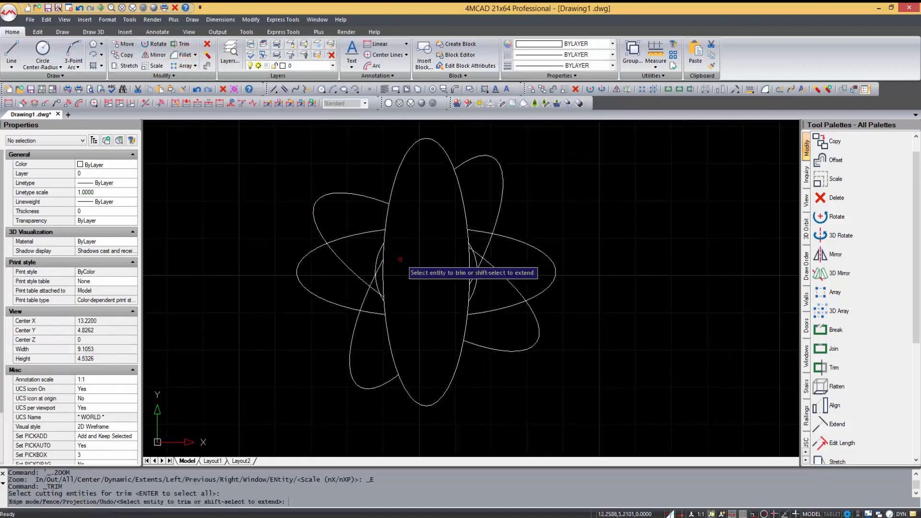
pyautogui.click(476, 295)
pyautogui.click(378, 236)
pyautogui.click(481, 289)
pyautogui.click(439, 251)
pyautogui.click(414, 256)
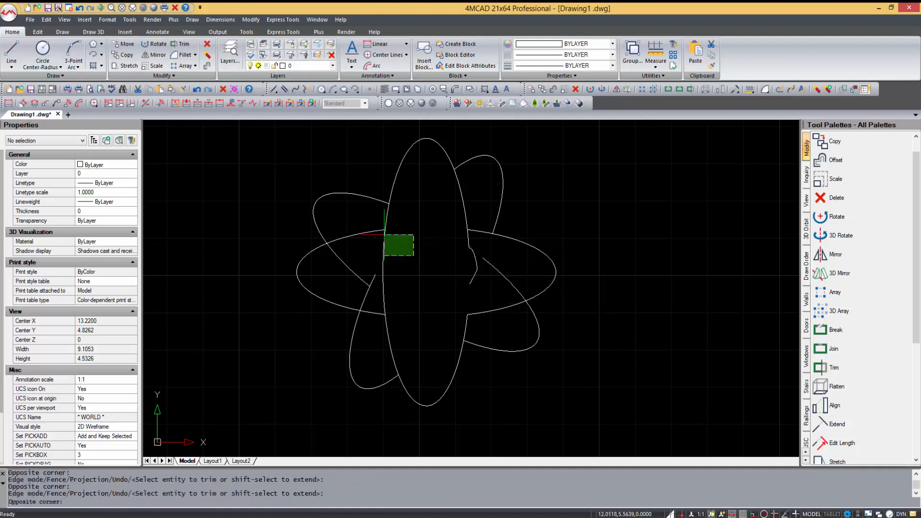
pyautogui.click(372, 226)
# Step: Trim the remaining interior petal segments to leave only the flower outline, and delete the leftover fragments inside it
pyautogui.click(492, 280)
pyautogui.click(466, 236)
pyautogui.click(391, 293)
pyautogui.click(363, 275)
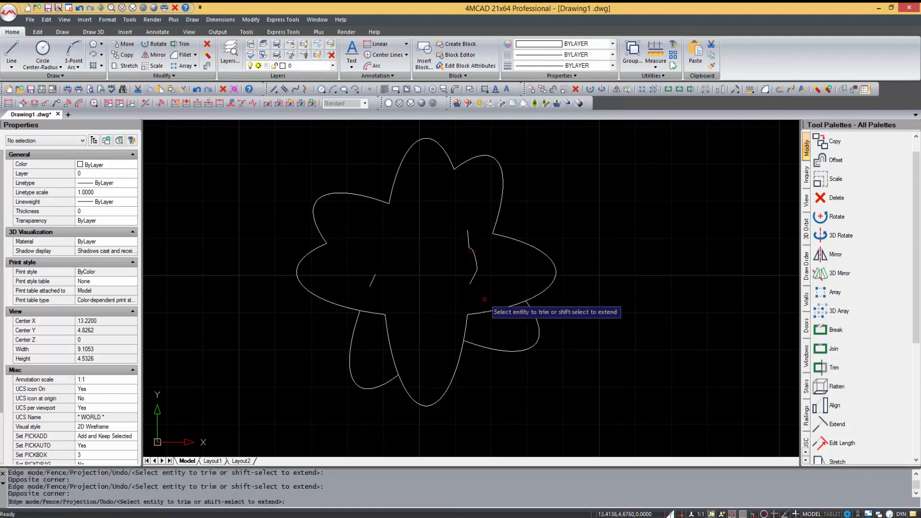
pyautogui.click(488, 323)
pyautogui.click(463, 289)
pyautogui.click(411, 322)
pyautogui.click(377, 298)
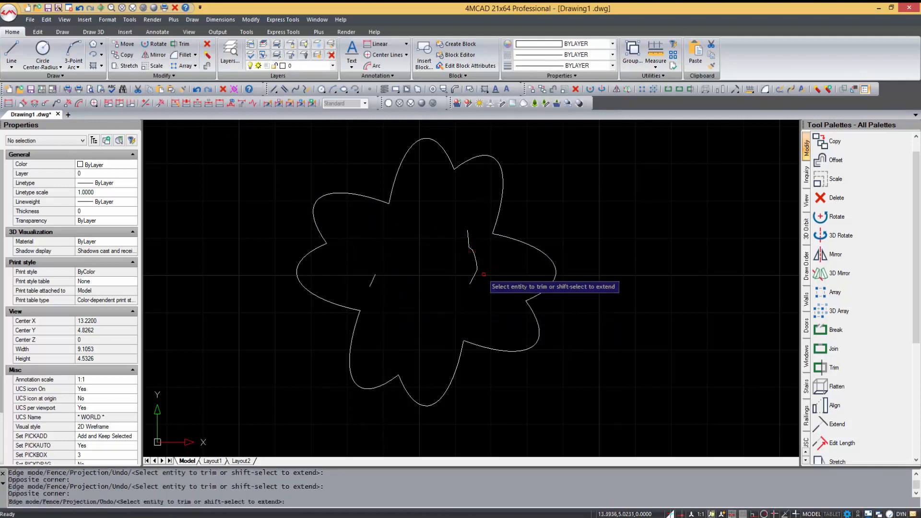
pyautogui.press('Escape')
pyautogui.click(487, 302)
pyautogui.click(362, 232)
# Step: Draw an 8-sided center-vertex polygon around the flower, centred on it, with a radius of about 2.07
pyautogui.click(101, 45)
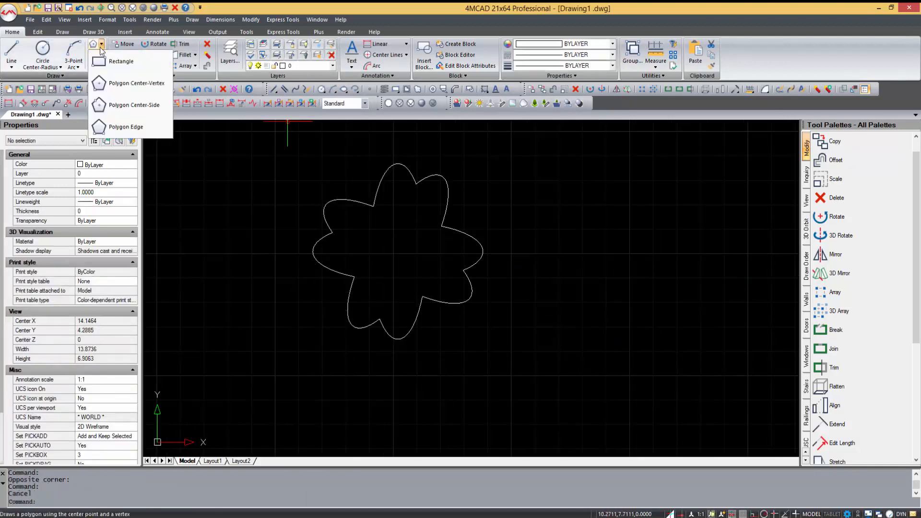
pyautogui.click(132, 83)
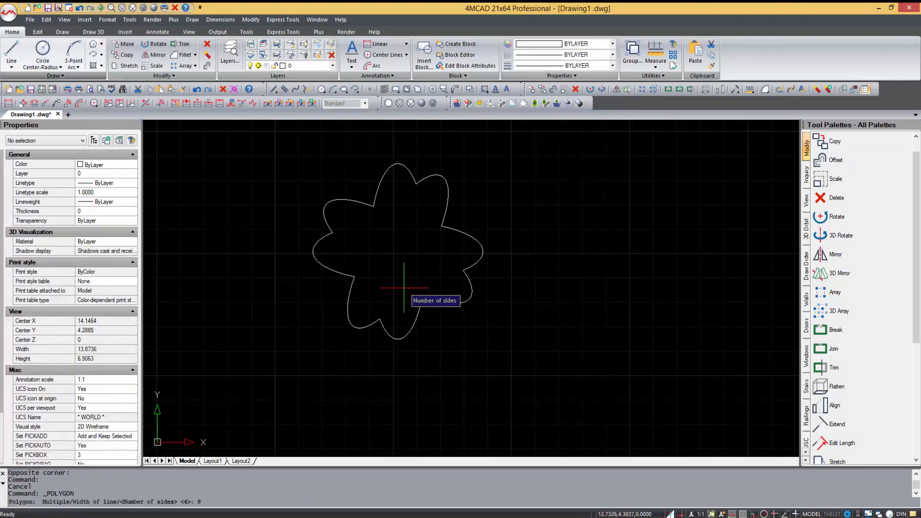
pyautogui.press('Return')
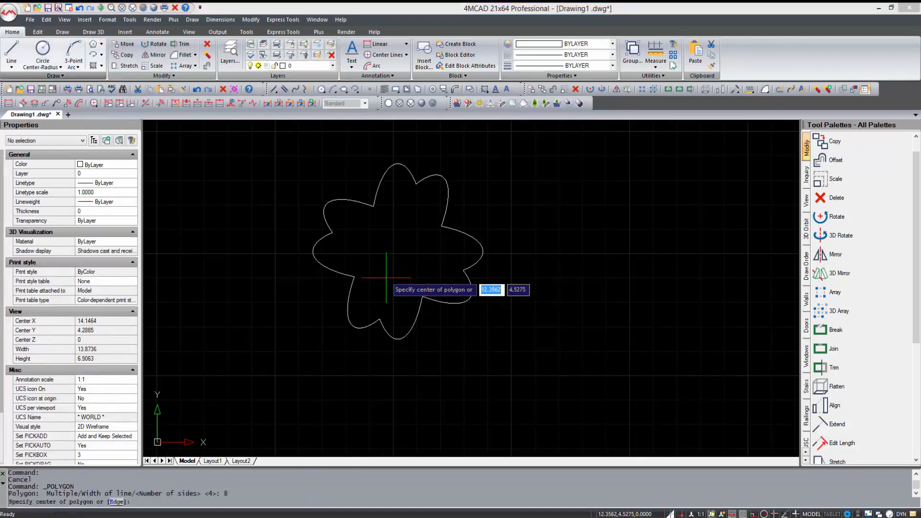
pyautogui.click(395, 249)
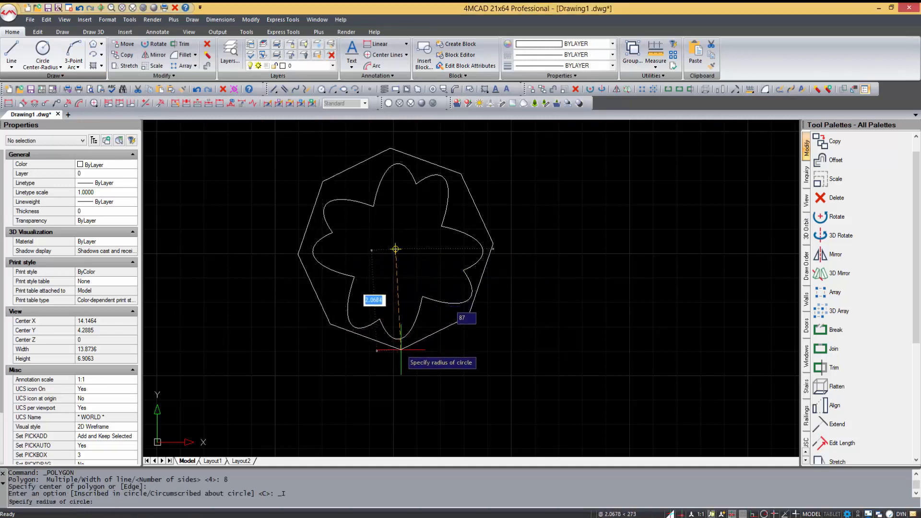
pyautogui.click(399, 348)
# Step: Mirror the flower and octagon about a vertical line through the octagon's right vertex with ortho on, keeping the originals
pyautogui.click(576, 384)
pyautogui.click(225, 154)
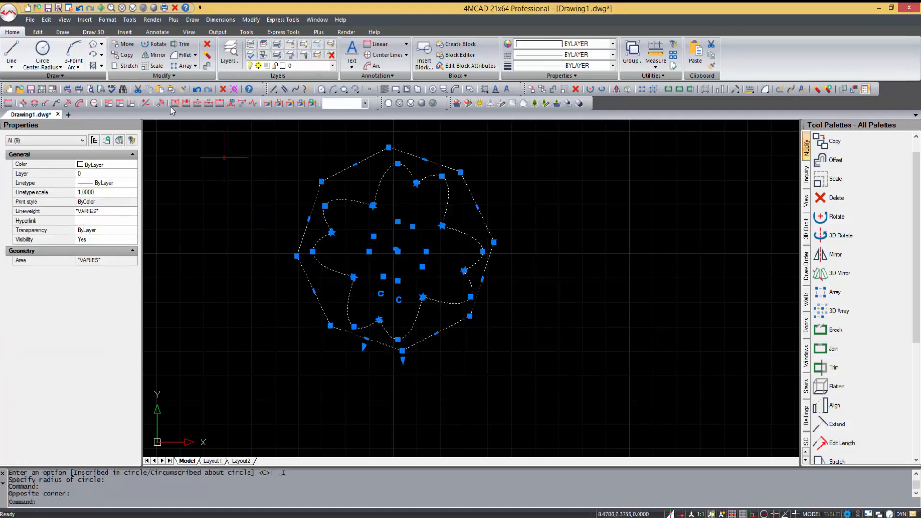
pyautogui.click(155, 54)
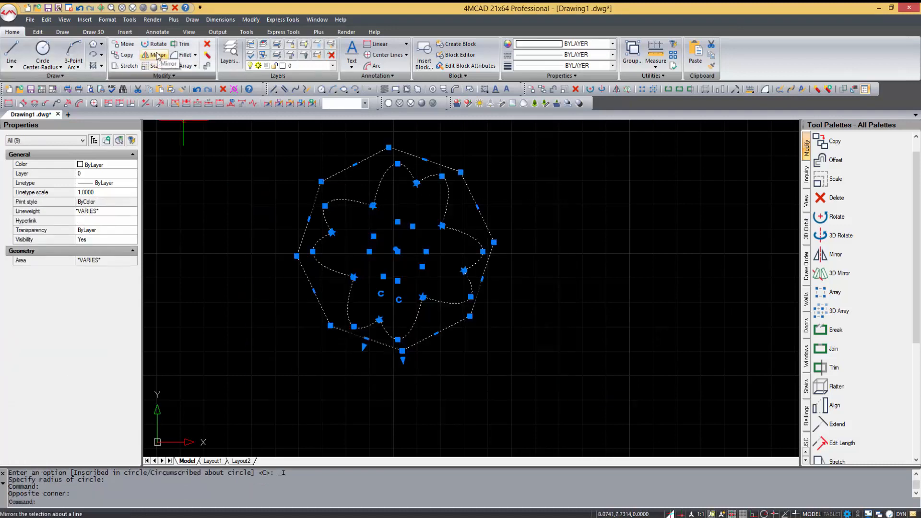
pyautogui.click(493, 242)
pyautogui.press('F8')
pyautogui.click(517, 418)
pyautogui.press('Return')
pyautogui.scroll(-1, 144, 331)
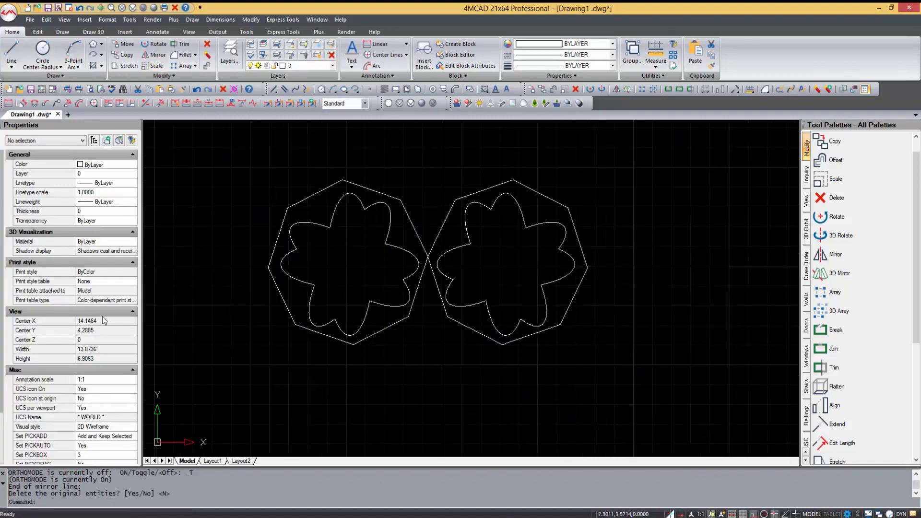
# Step: Mirror both flower octagons downward about a horizontal line through their lowest vertices, keeping the originals
pyautogui.click(682, 399)
pyautogui.click(229, 161)
pyautogui.click(148, 55)
pyautogui.click(354, 345)
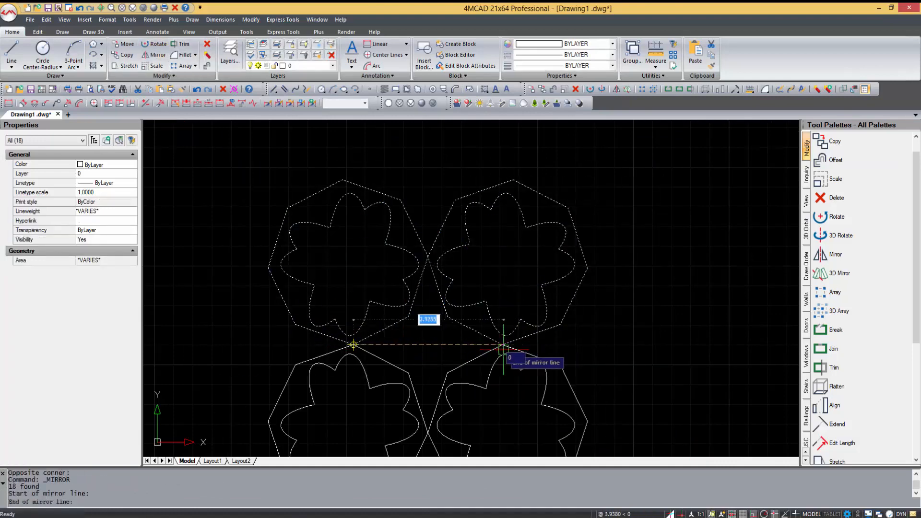
pyautogui.click(502, 344)
pyautogui.press('Return')
pyautogui.scroll(-1, 228, 229)
pyautogui.scroll(1, 228, 228)
# Step: Draw a rectangle about 7.83 wide over the four octagons, starting at the upper-left octagon's leftmost vertex
pyautogui.click(101, 44)
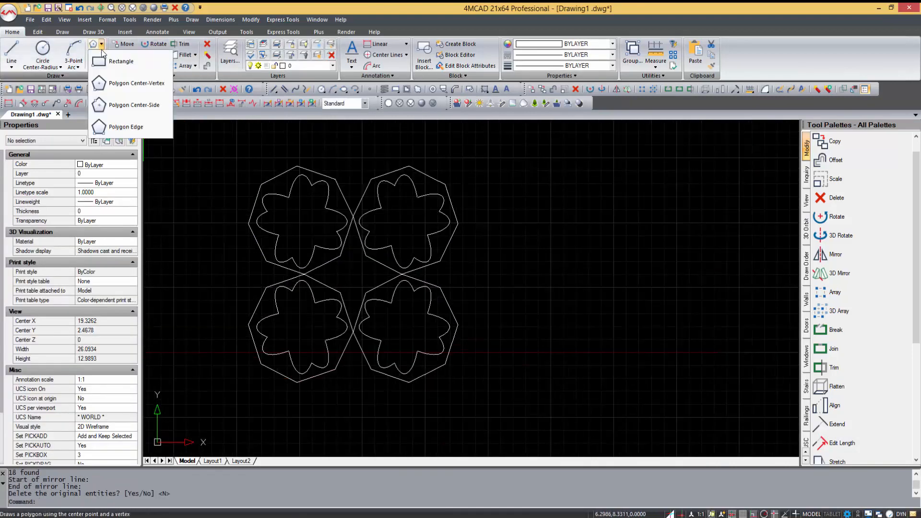
pyautogui.click(117, 51)
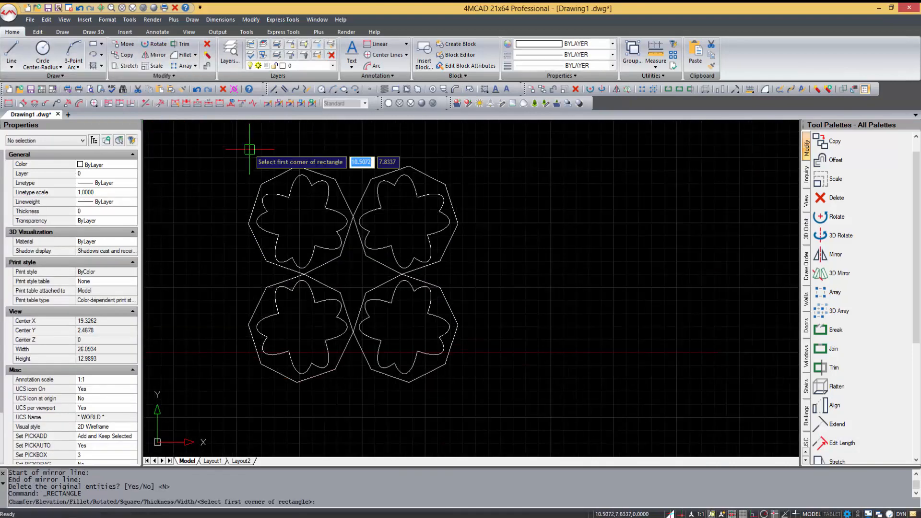
pyautogui.click(248, 223)
pyautogui.click(445, 364)
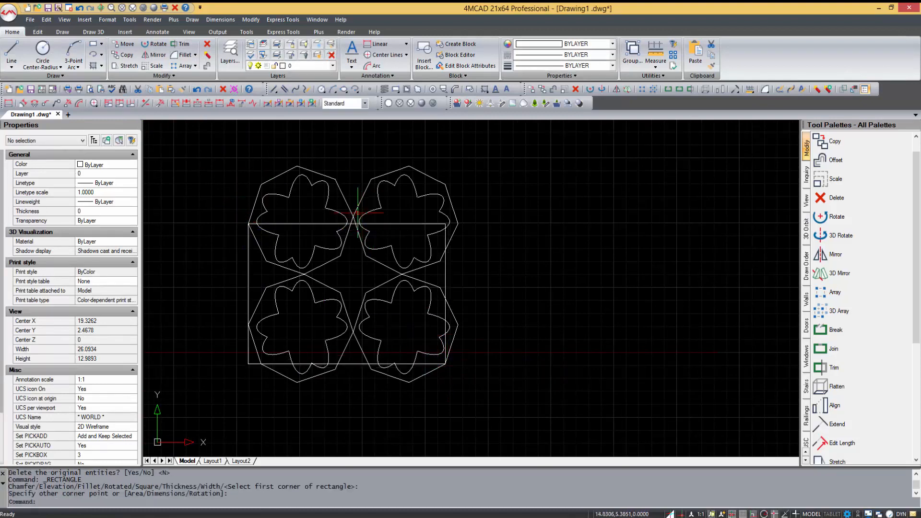
pyautogui.press('Escape')
# Step: Stretch the rectangle's top, right and bottom edges outward to enclose all four octagons, about 8.40 by 8.47
pyautogui.click(349, 223)
pyautogui.moveTo(347, 223)
pyautogui.moveTo(347, 225); pyautogui.dragTo(347, 163)
pyautogui.moveTo(446, 264)
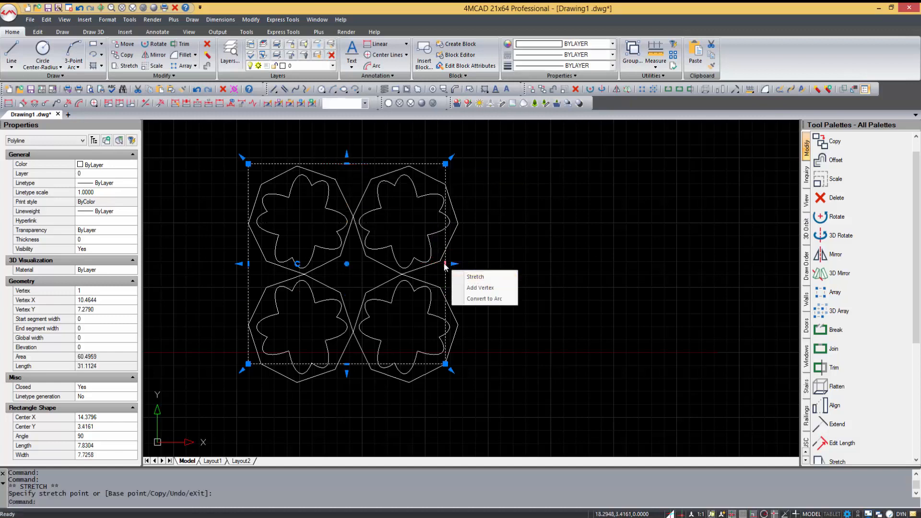
pyautogui.moveTo(445, 264); pyautogui.dragTo(459, 264)
pyautogui.moveTo(354, 364)
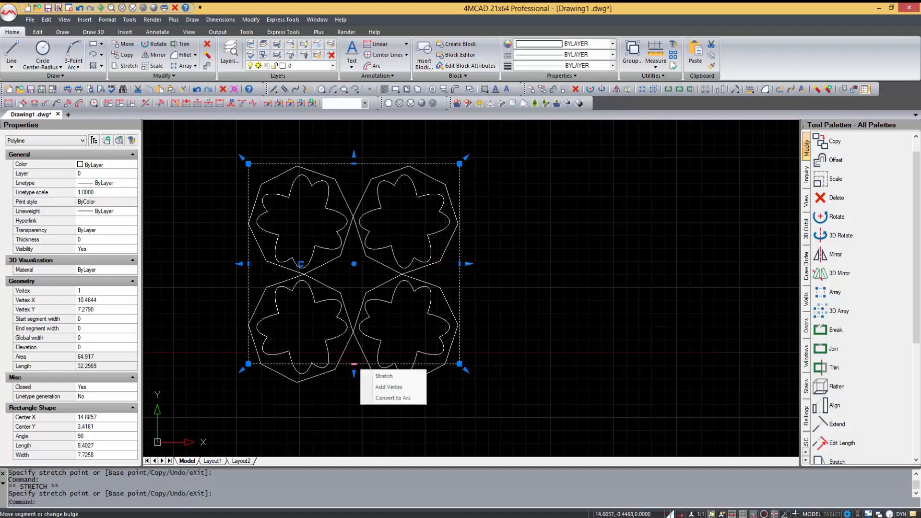
pyautogui.moveTo(354, 364); pyautogui.dragTo(354, 383)
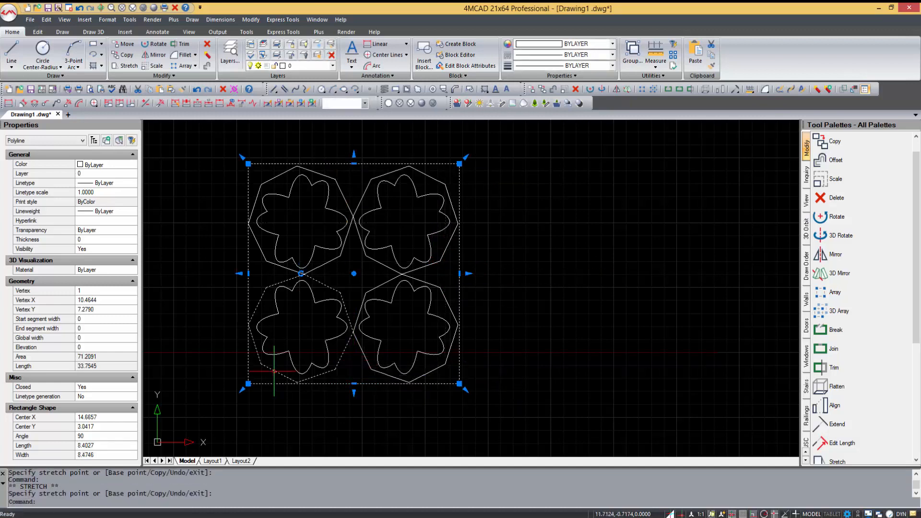
pyautogui.scroll(-2, 376, 394)
pyautogui.scroll(1, 350, 296)
pyautogui.press('Escape')
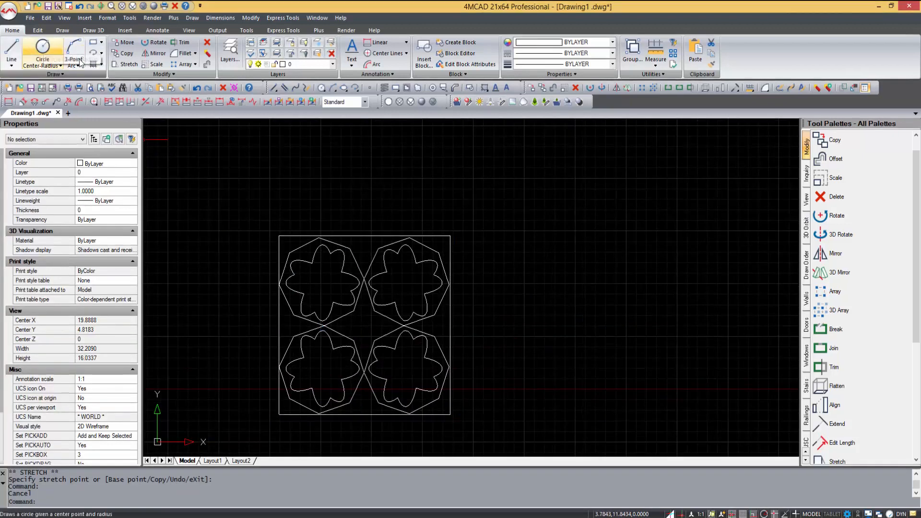
# Step: Draw a center-start-end arc centred on the midpoint of the rectangle's top edge, from its upper-left to its upper-right corner
pyautogui.click(76, 66)
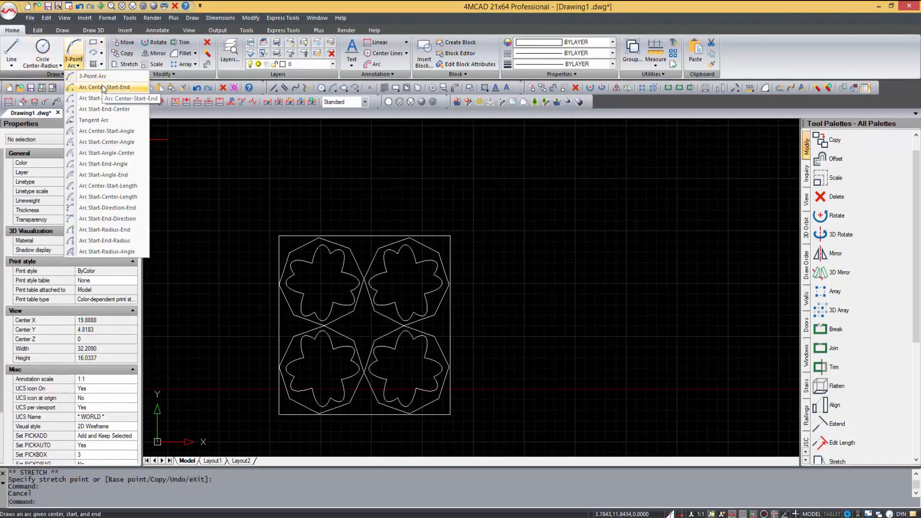
pyautogui.click(102, 87)
pyautogui.keyDown('shift'); pyautogui.rightClick(355, 193); pyautogui.keyUp('shift')
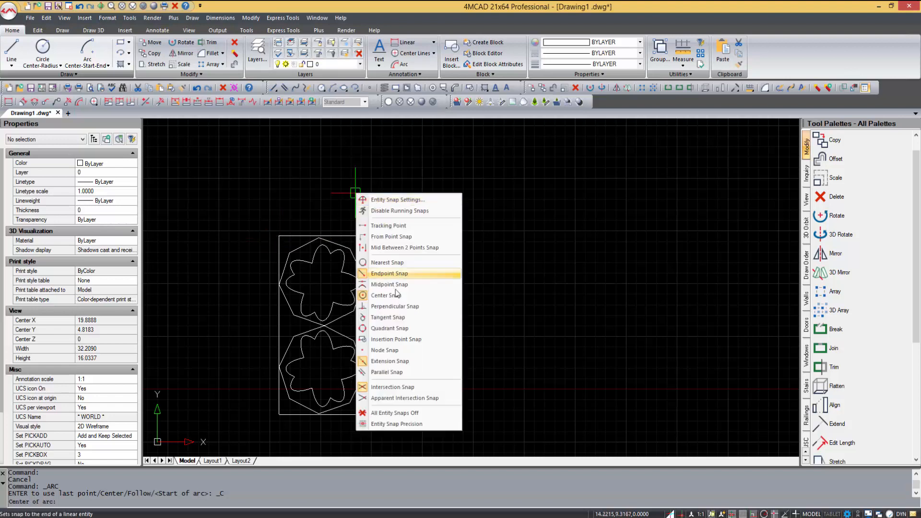
pyautogui.click(390, 285)
pyautogui.click(365, 235)
pyautogui.click(279, 235)
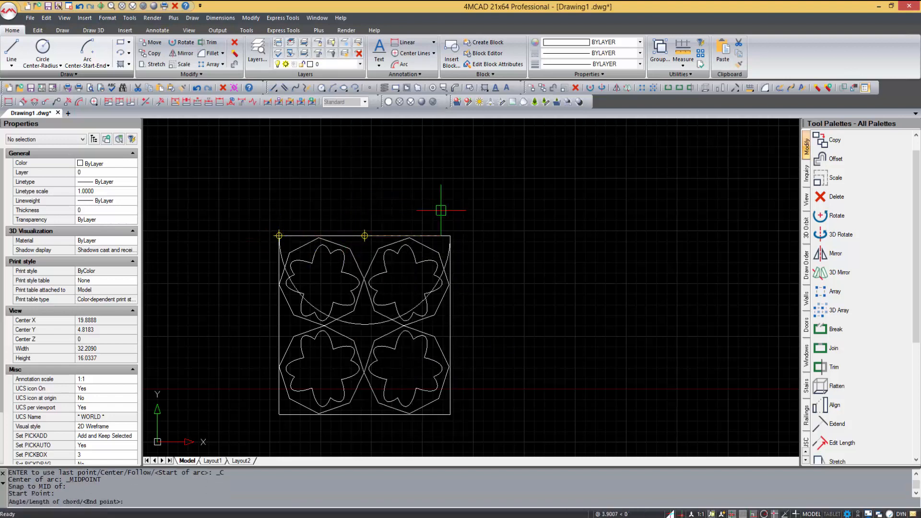
pyautogui.click(450, 235)
pyautogui.press('Escape')
# Step: Stretch the arc's midpoint grip upward so the arc bulges above the rectangle's top edge
pyautogui.click(362, 325)
pyautogui.click(364, 325)
pyautogui.click(365, 156)
pyautogui.press('Escape')
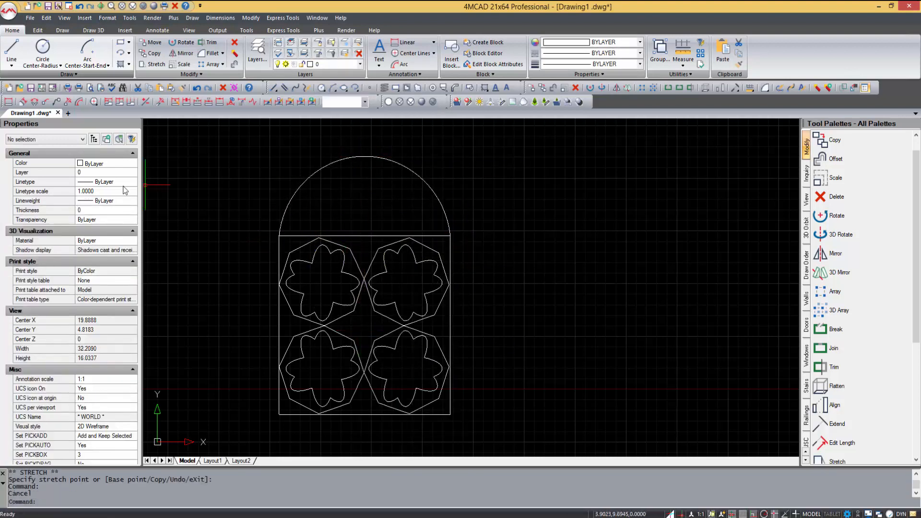
# Step: Draw a vertical line from the midpoint of the rectangle's top edge to the top quadrant of the arc
pyautogui.click(11, 66)
pyautogui.click(27, 73)
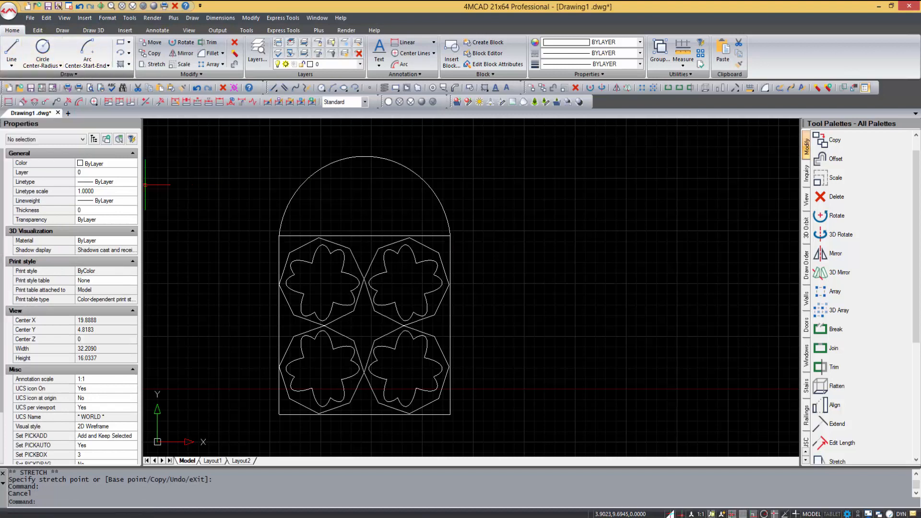
pyautogui.keyDown('shift'); pyautogui.rightClick(360, 202); pyautogui.keyUp('shift')
pyautogui.click(395, 293)
pyautogui.click(366, 237)
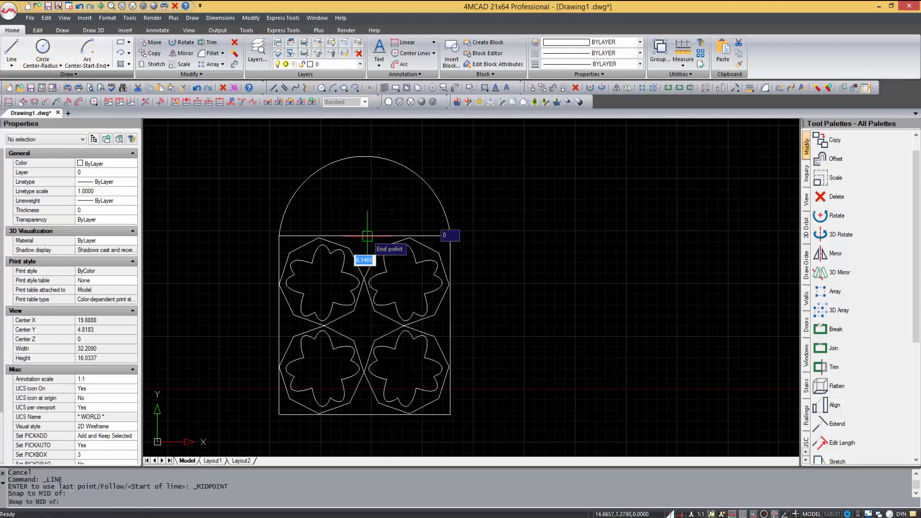
pyautogui.keyDown('shift'); pyautogui.rightClick(355, 164); pyautogui.keyUp('shift')
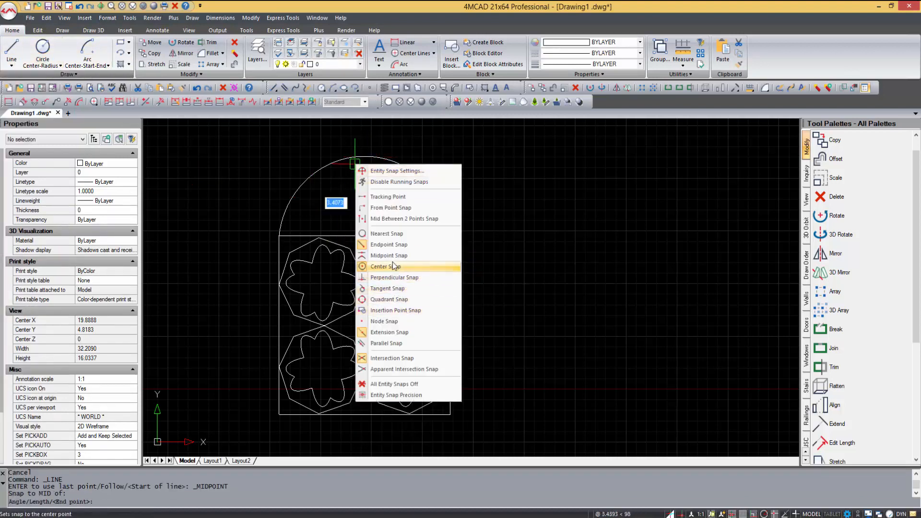
pyautogui.click(388, 299)
pyautogui.click(365, 156)
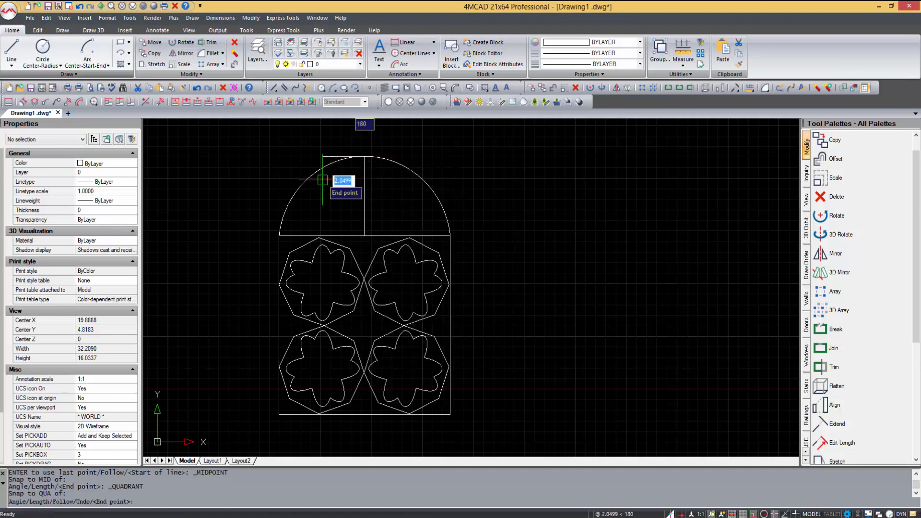
pyautogui.press('Return')
# Step: Draw a line about 3.92 long at about 141° from the vertical line's base to the nearest point on the arc's left side
pyautogui.click(11, 47)
pyautogui.click(365, 235)
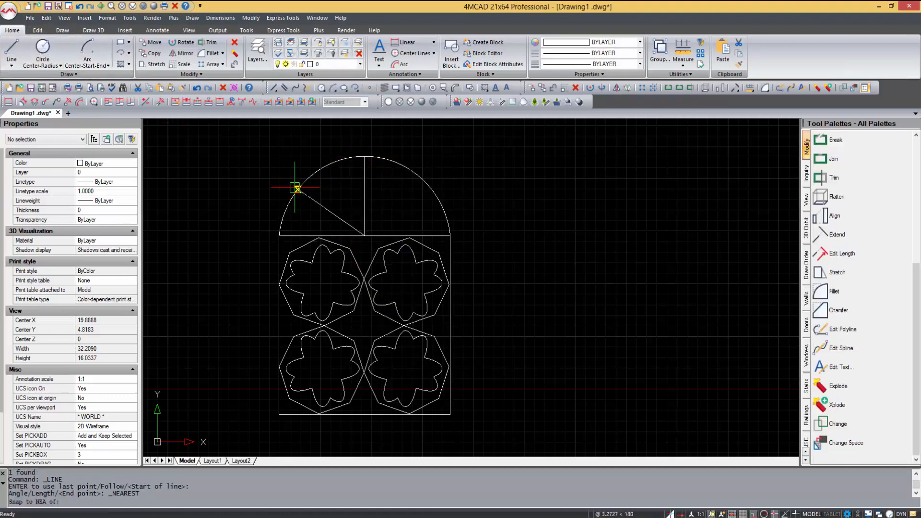
pyautogui.click(303, 184)
pyautogui.press('Return')
# Step: Mirror the slanted line about the vertical centre line, keeping the original
pyautogui.click(346, 210)
pyautogui.click(321, 207)
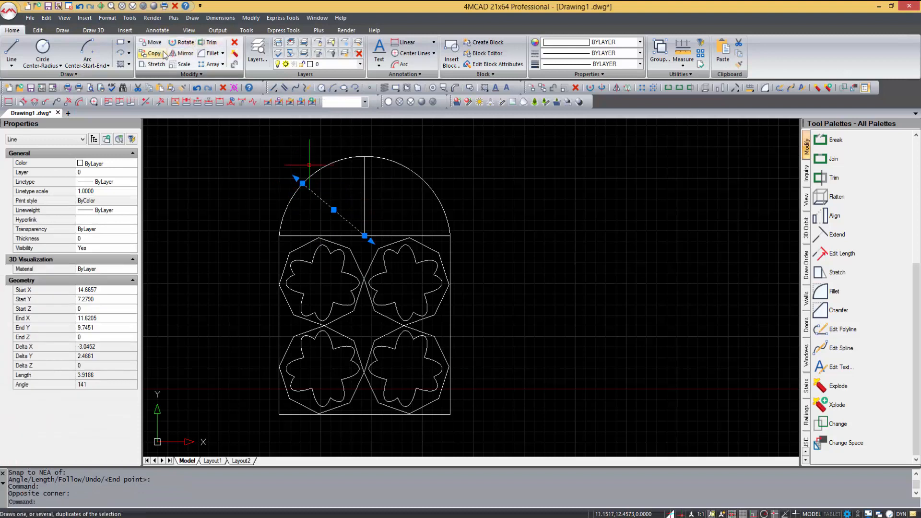
pyautogui.click(183, 53)
pyautogui.click(364, 236)
pyautogui.click(364, 159)
pyautogui.press('Return')
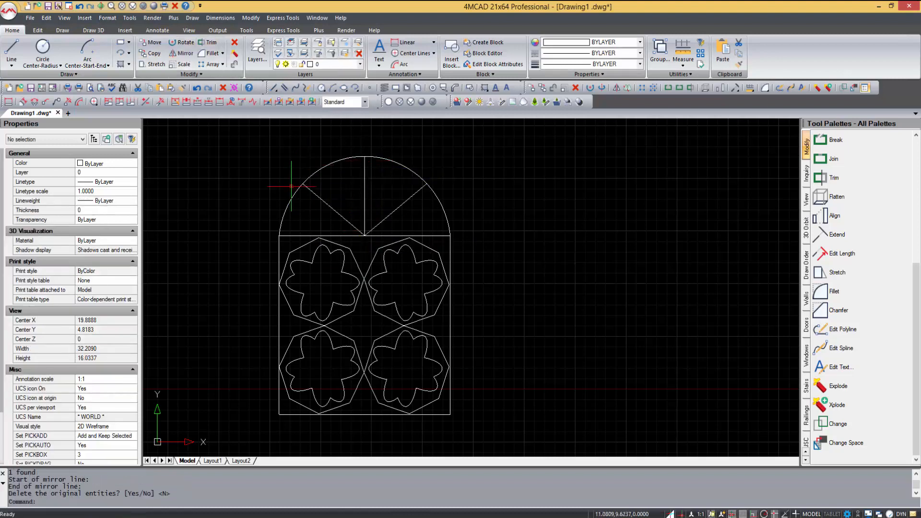
pyautogui.press('Escape')
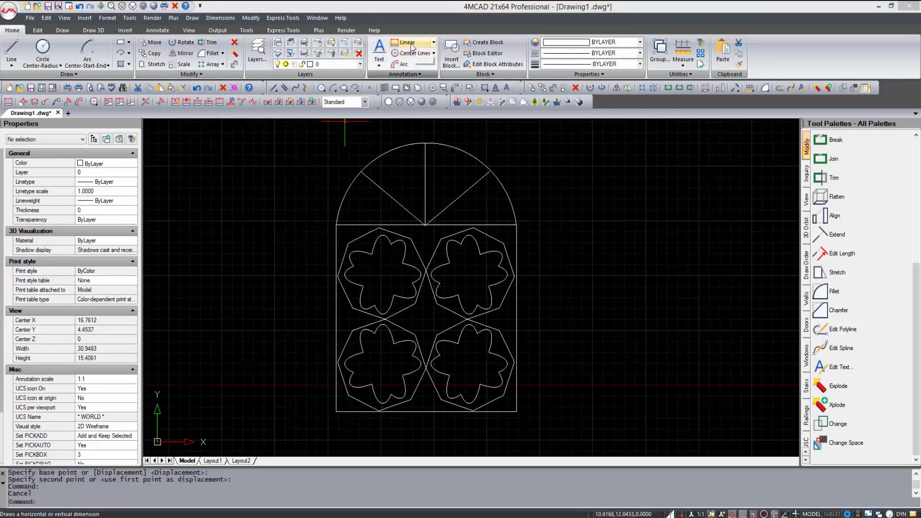
# Step: Add a linear dimension for the rectangle's width, with the dimension line placed below the rectangle
pyautogui.click(408, 42)
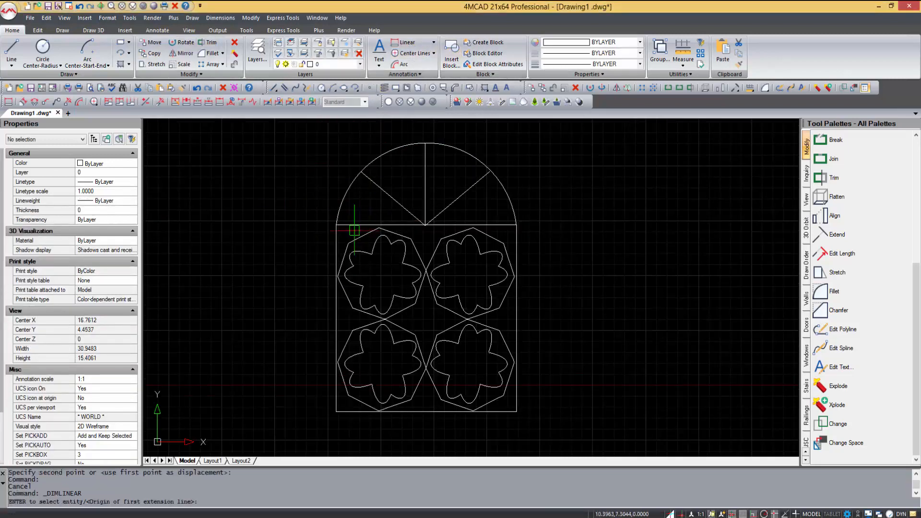
pyautogui.click(336, 224)
pyautogui.click(517, 225)
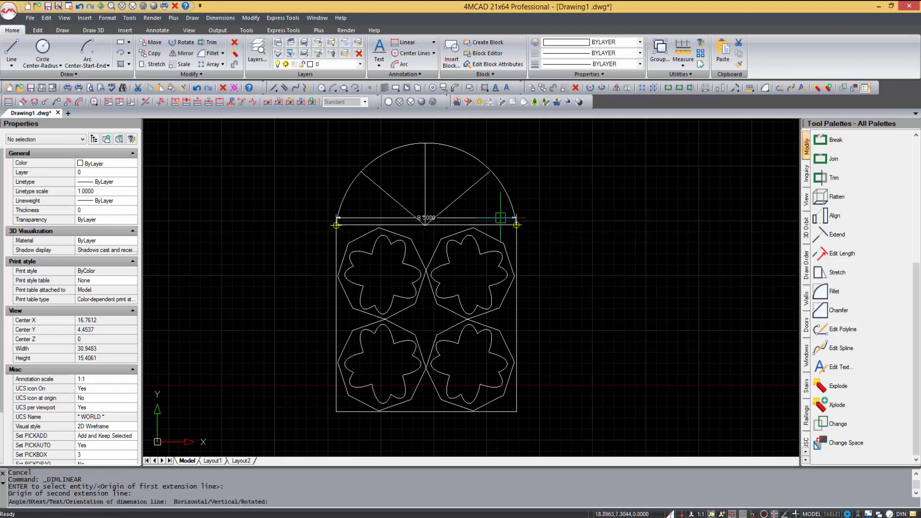
pyautogui.click(498, 435)
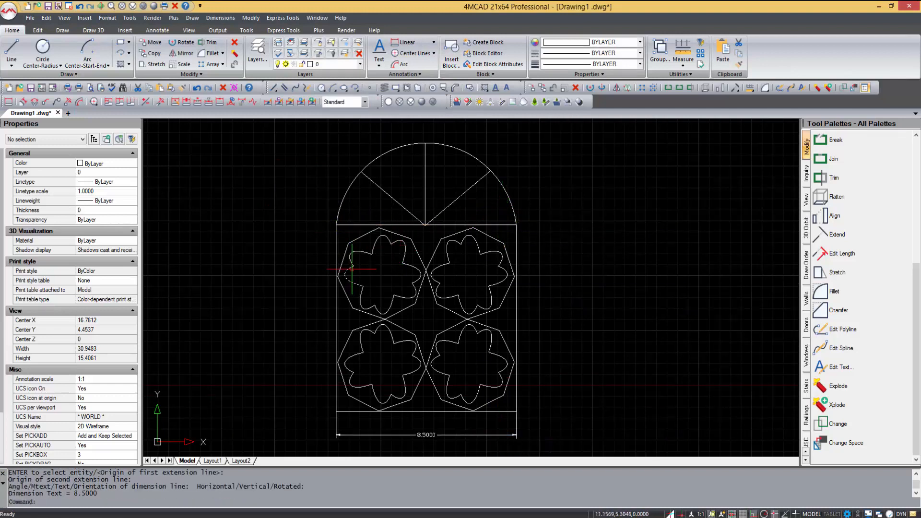
# Step: Add a linear dimension for the rectangle's height, with the dimension line placed to the right of the rectangle
pyautogui.click(408, 42)
pyautogui.click(516, 411)
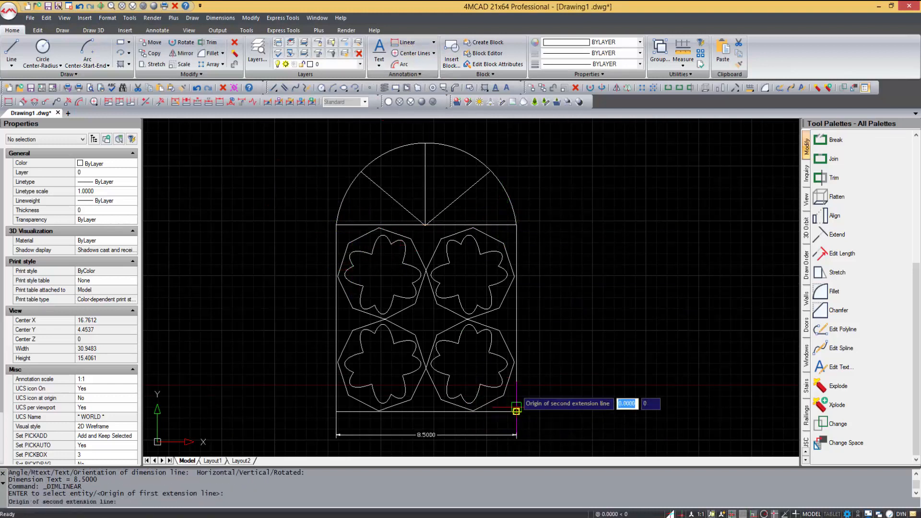
pyautogui.click(517, 225)
pyautogui.click(559, 259)
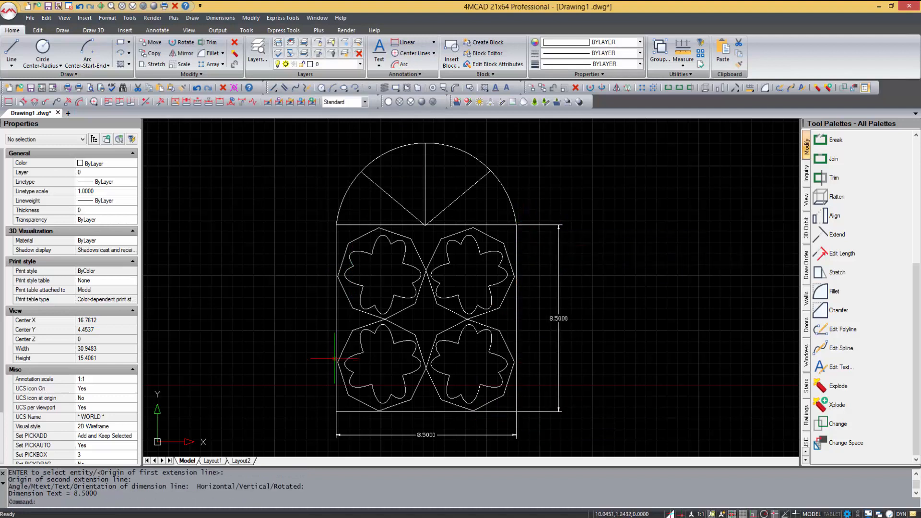
# Step: Create the multiline text "Window-1" below the rectangle's width dimension
pyautogui.middleClick(320, 358)
pyautogui.click(379, 64)
pyautogui.click(398, 82)
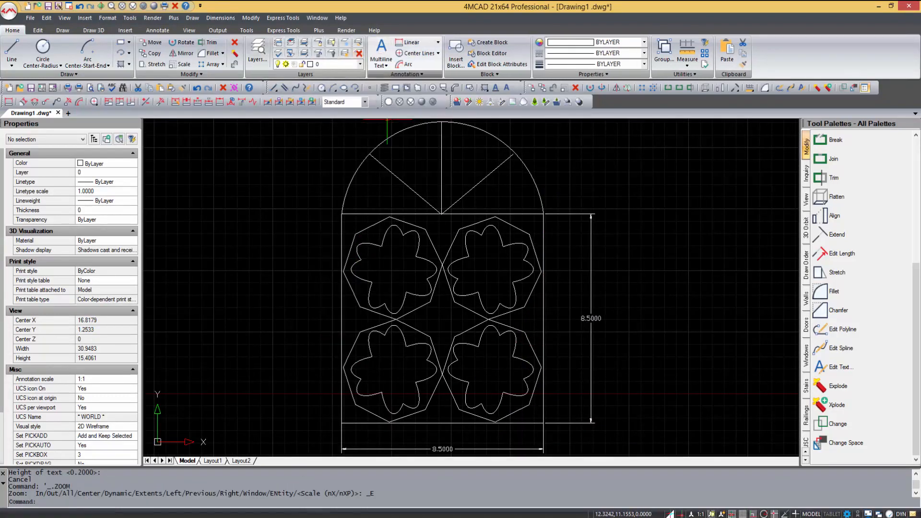
pyautogui.scroll(-1, 203, 198)
pyautogui.scroll(1, 372, 432)
pyautogui.click(348, 401)
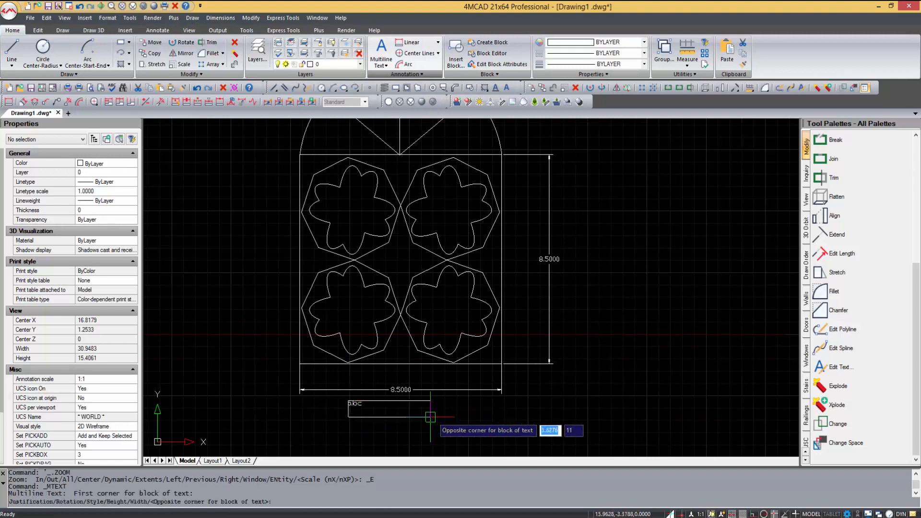
pyautogui.click(469, 425)
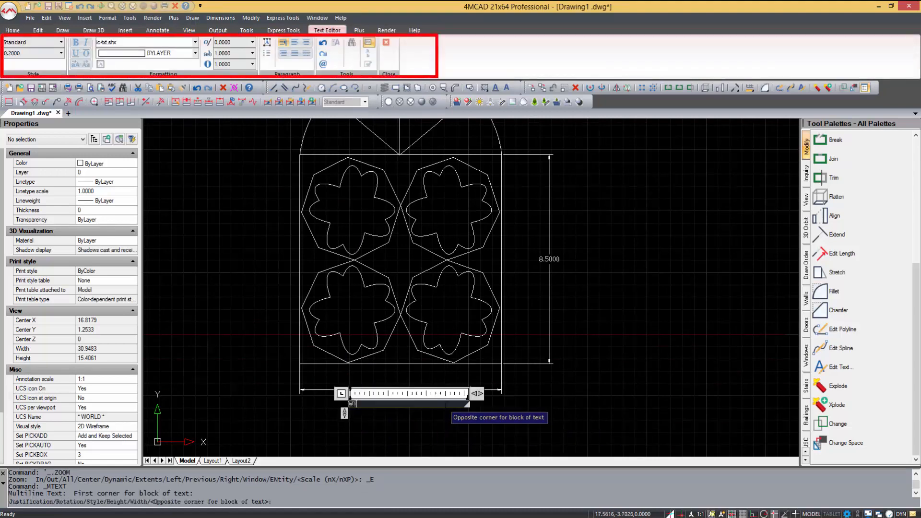
pyautogui.write('Window-1')
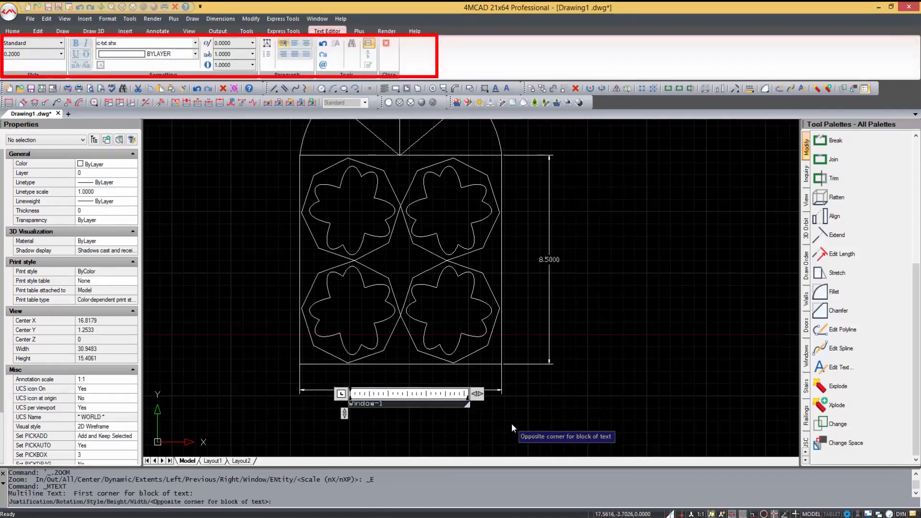
pyautogui.click(512, 423)
# Step: Set the Window-1 text height to 0.5 and move the text slightly right and up beneath the width dimension, with ortho off
pyautogui.click(367, 404)
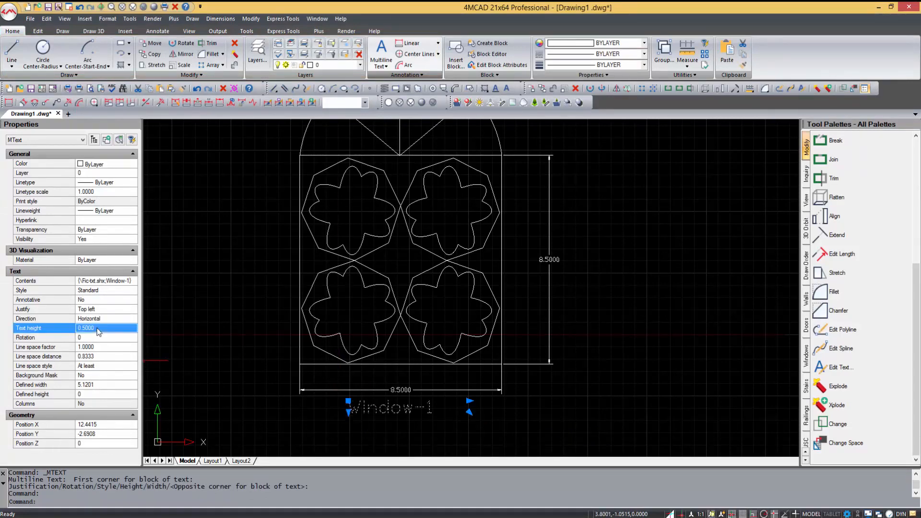
pyautogui.press('Escape')
pyautogui.click(391, 411)
pyautogui.click(532, 89)
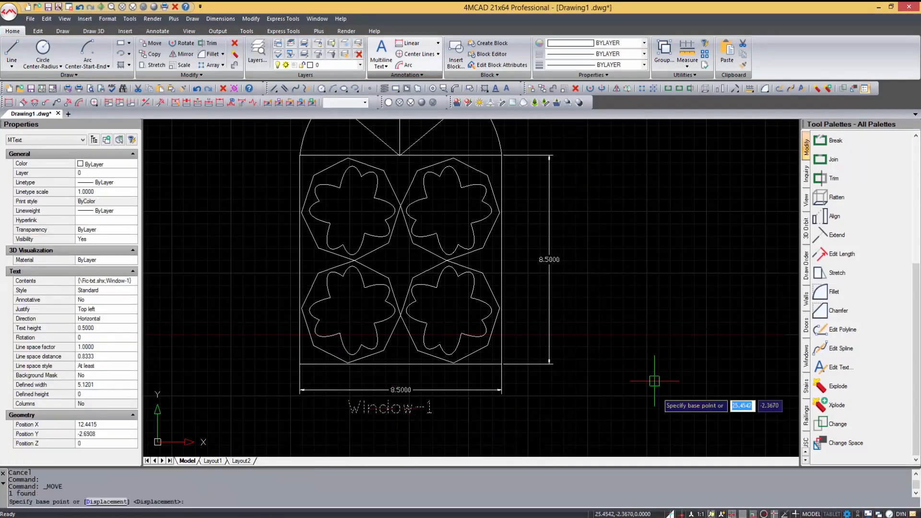
pyautogui.click(660, 409)
pyautogui.press('F8')
pyautogui.click(683, 405)
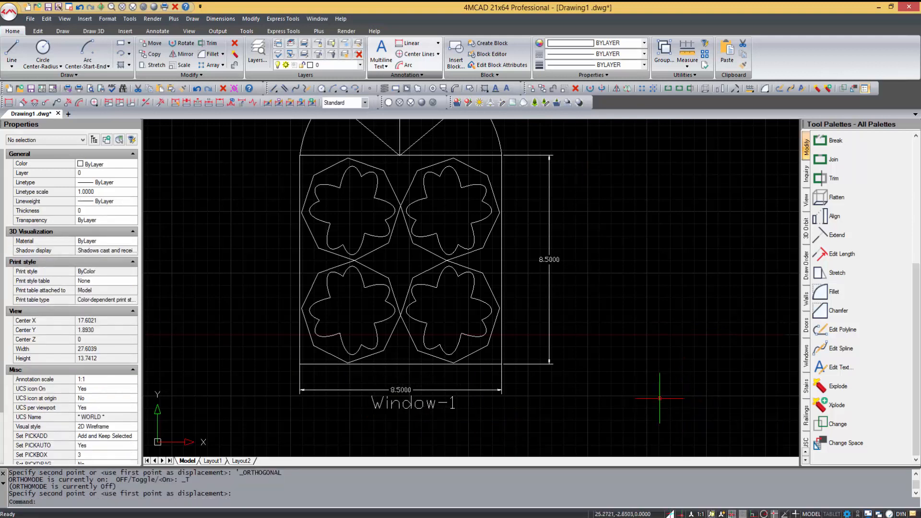
# Step: Change the Window-1 text colour to yellow
pyautogui.scroll(-1, 429, 426)
pyautogui.click(425, 408)
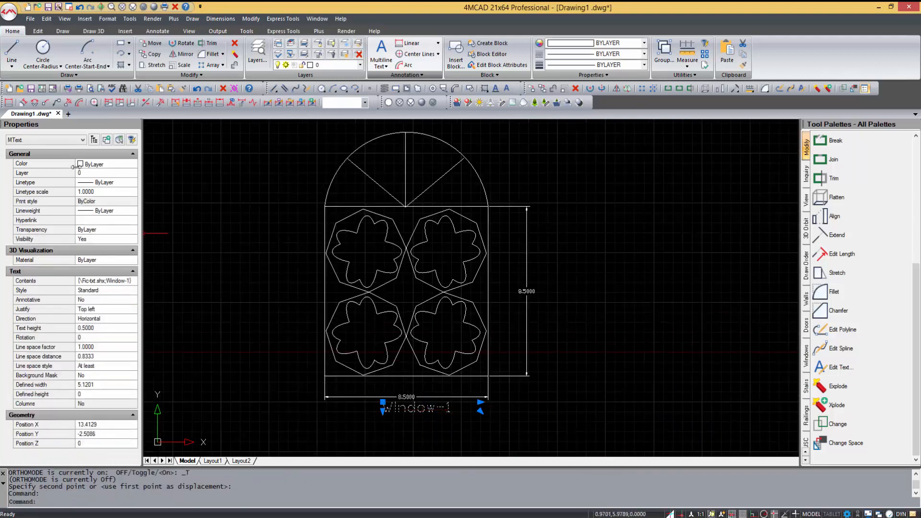
pyautogui.click(94, 166)
pyautogui.click(99, 197)
pyautogui.press('Escape')
pyautogui.middleClick(608, 398)
pyautogui.middleClick(608, 399)
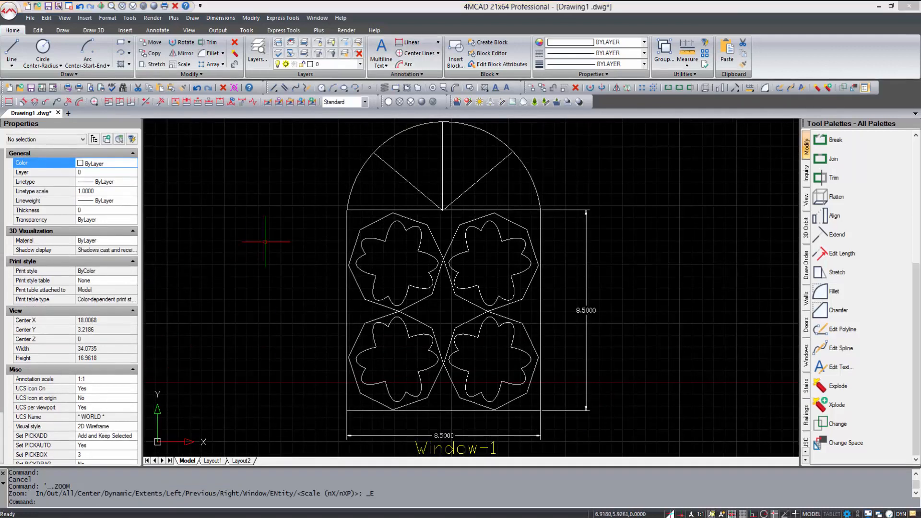
pyautogui.click(264, 241)
pyautogui.press('Escape')
# Step: Set up printing to the PrimoPDF printer on A4 paper and preview the landscape page
pyautogui.click(9, 10)
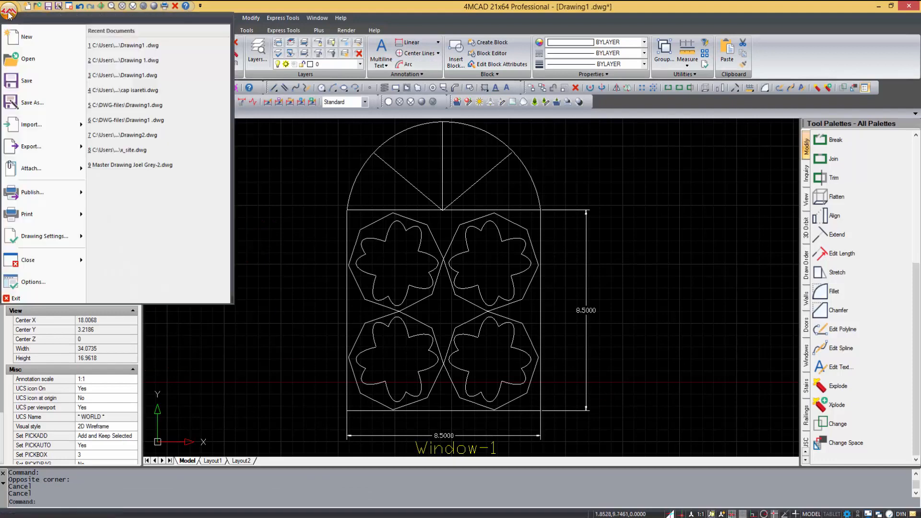
pyautogui.click(28, 216)
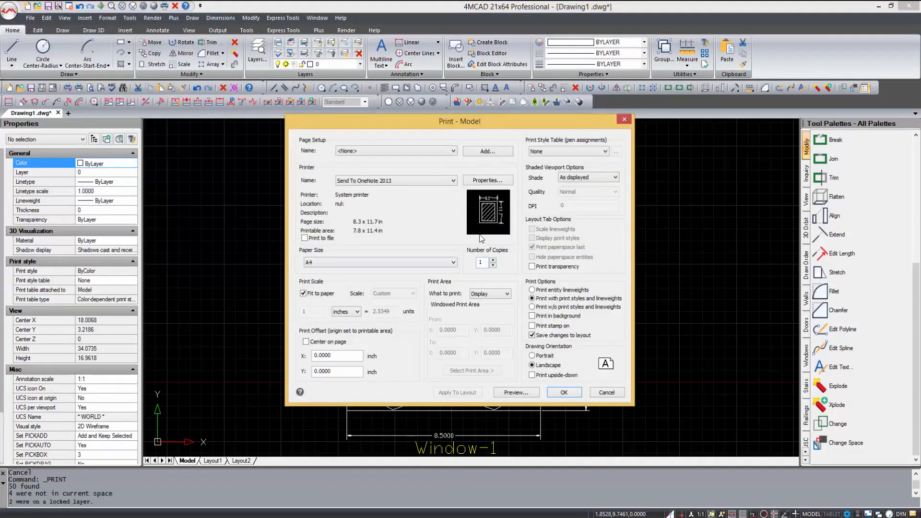
pyautogui.click(384, 181)
pyautogui.click(367, 230)
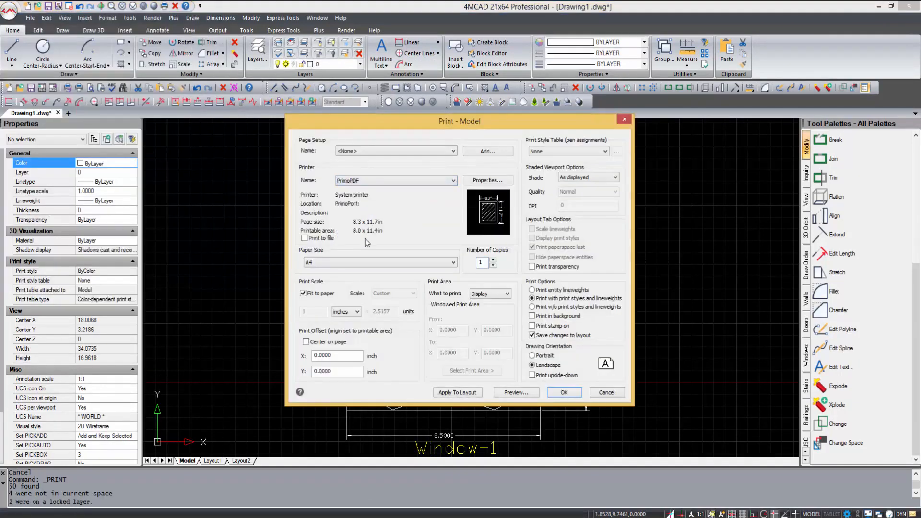
pyautogui.click(328, 262)
pyautogui.click(319, 311)
pyautogui.click(508, 393)
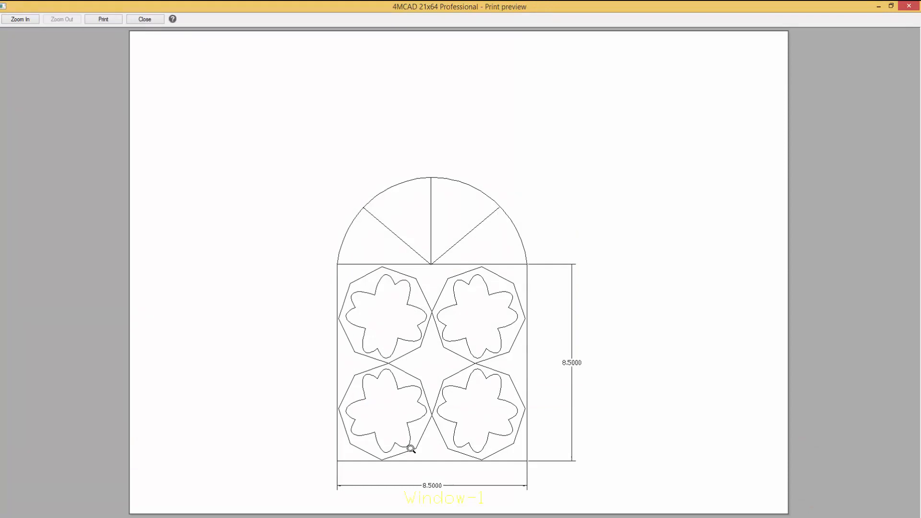
# Step: Change the drawing orientation to portrait and preview the page
pyautogui.click(148, 21)
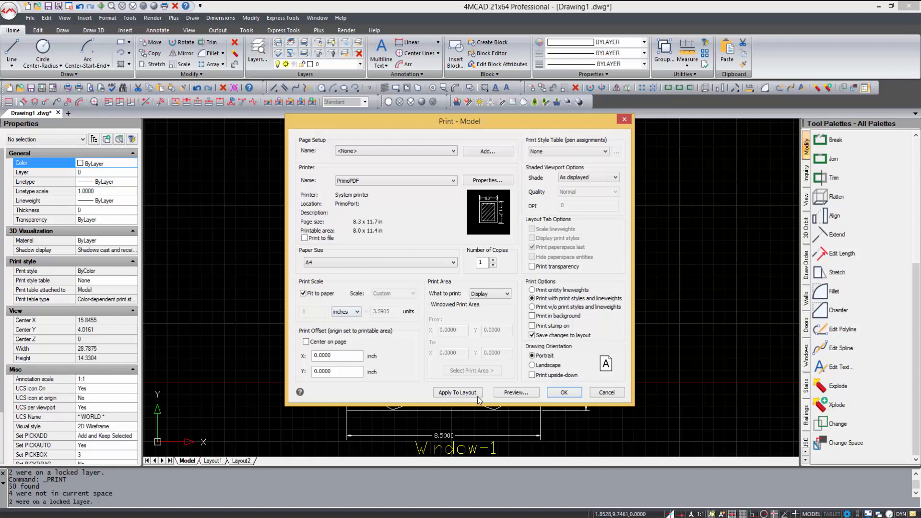
pyautogui.click(515, 392)
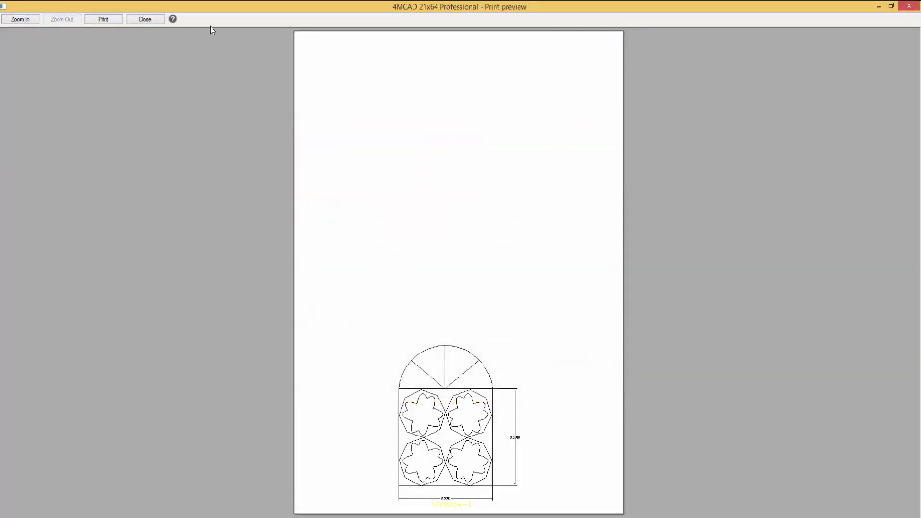
pyautogui.click(145, 22)
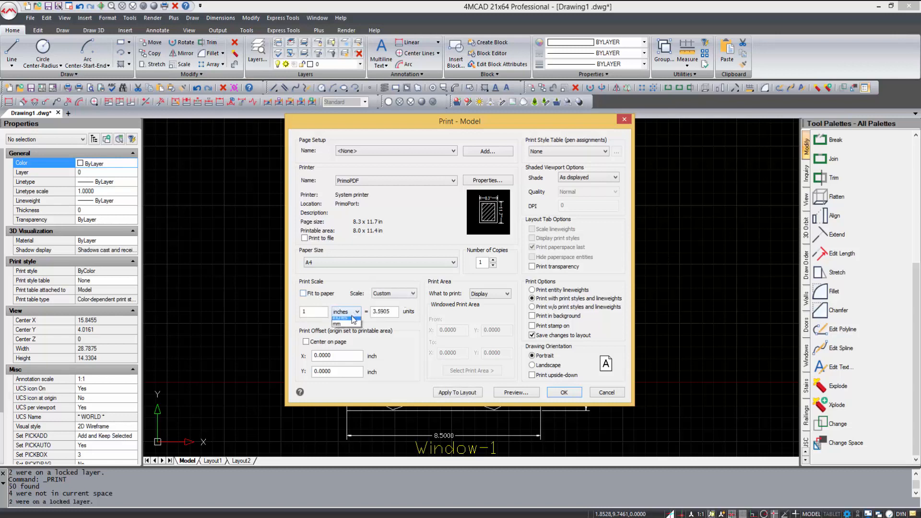
# Step: Set the print scale to 1000 mm = 100 units without fitting to paper, center the print on the page, and preview it
pyautogui.click(341, 323)
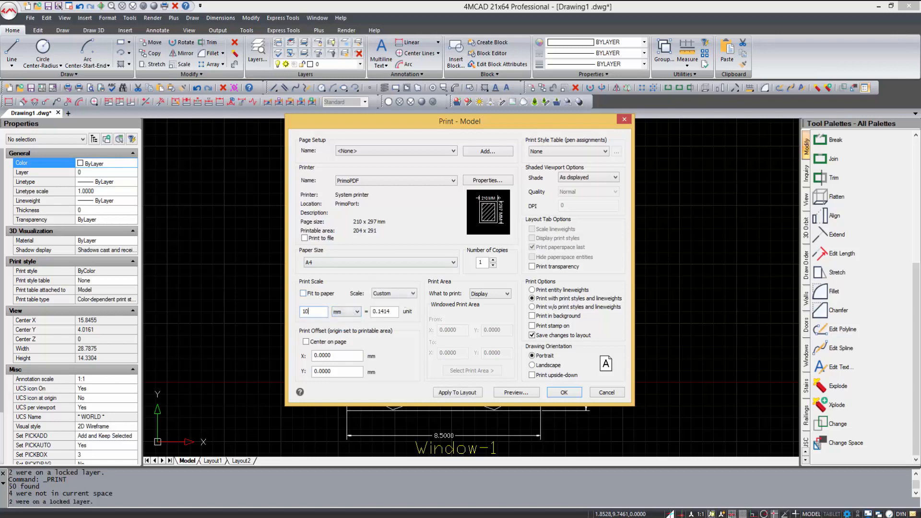
pyautogui.moveTo(391, 311); pyautogui.dragTo(374, 312)
pyautogui.write('100.0000')
pyautogui.click(305, 342)
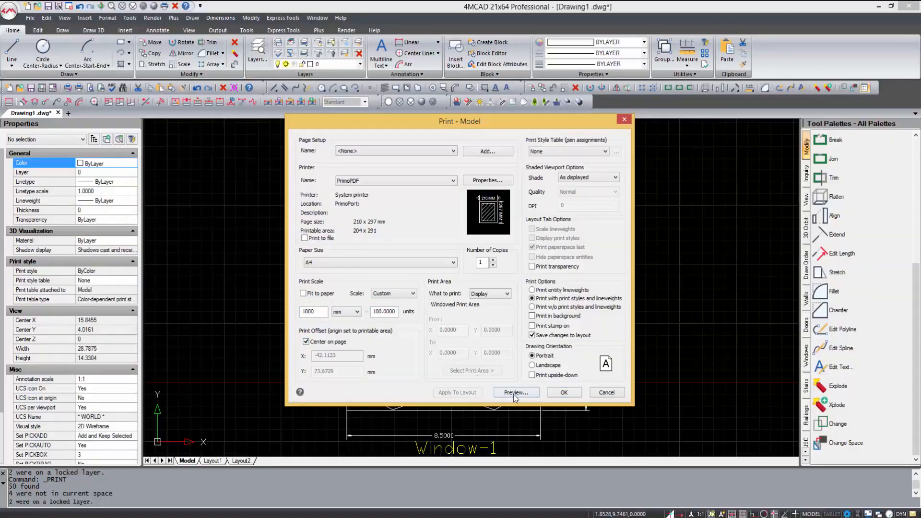
pyautogui.click(513, 395)
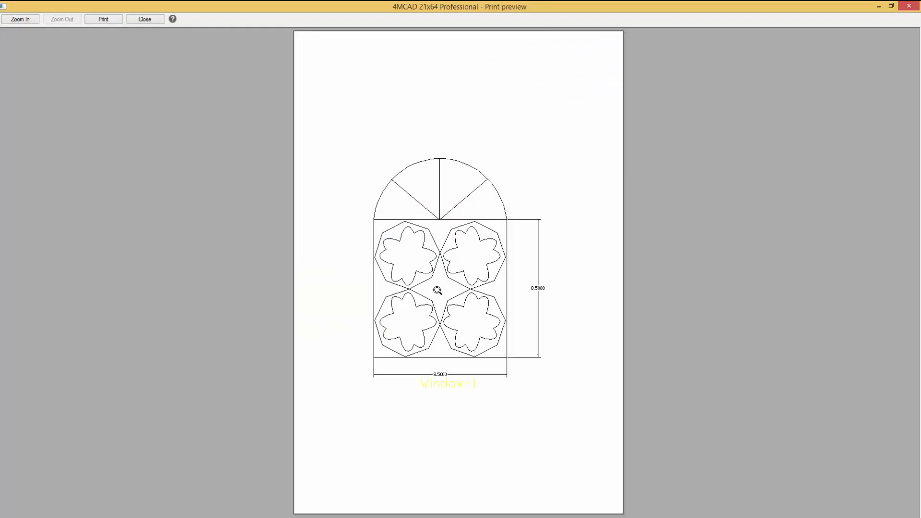
pyautogui.click(140, 23)
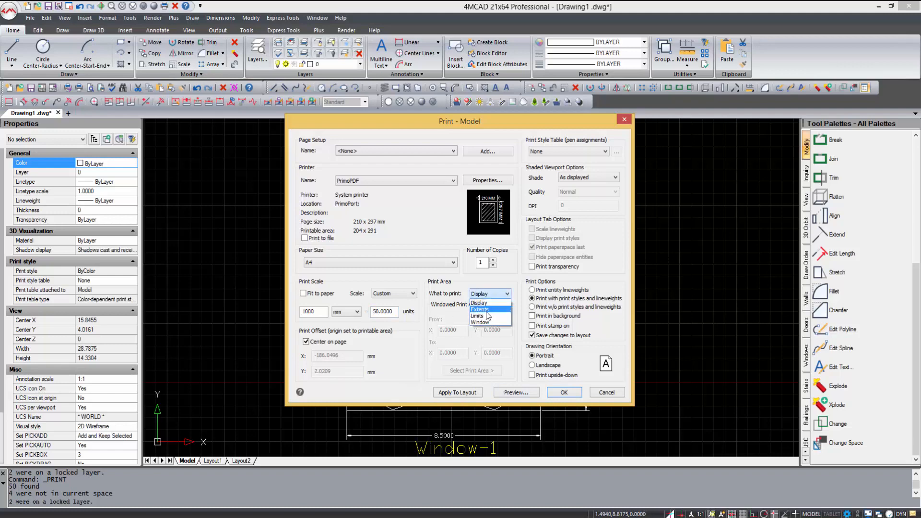
# Step: Set the print scale to 1000 mm = 50 units and the print area to a window from the rectangle's lower-right corner to the arch's upper left
pyautogui.click(487, 322)
pyautogui.click(541, 411)
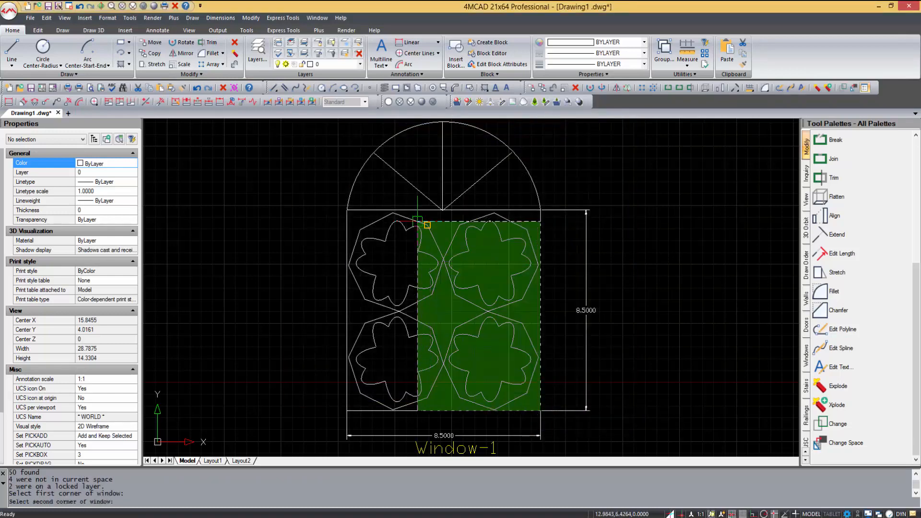
pyautogui.click(340, 120)
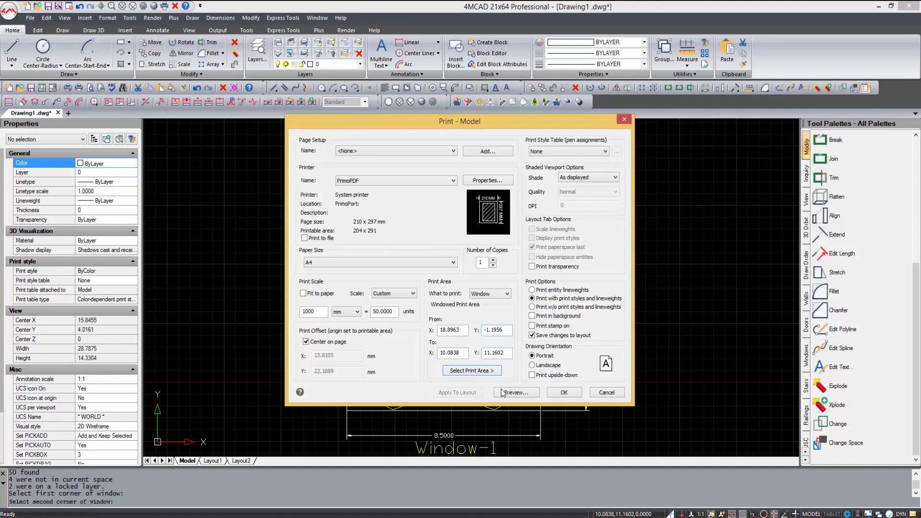
# Step: Preview the windowed print area, print it to Drawing1.pdf, and view the whole PDF page in Acrobat Reader
pyautogui.click(518, 395)
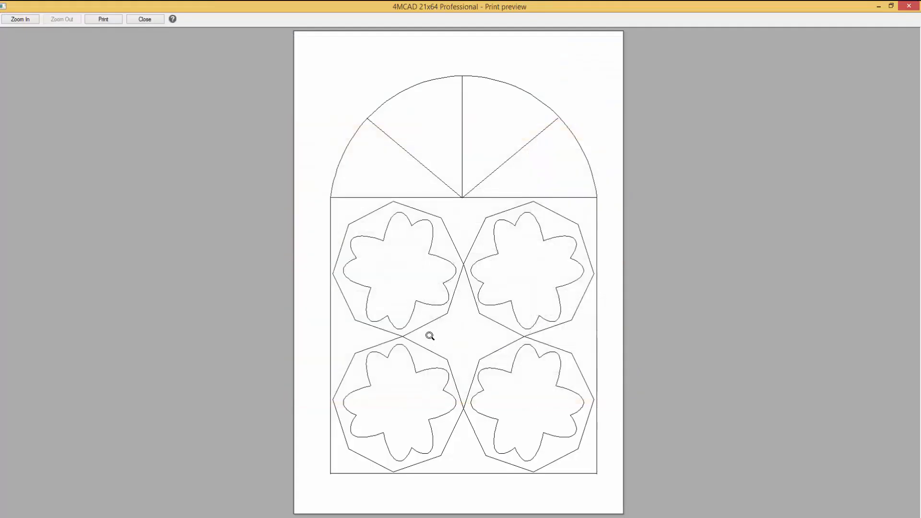
pyautogui.click(103, 20)
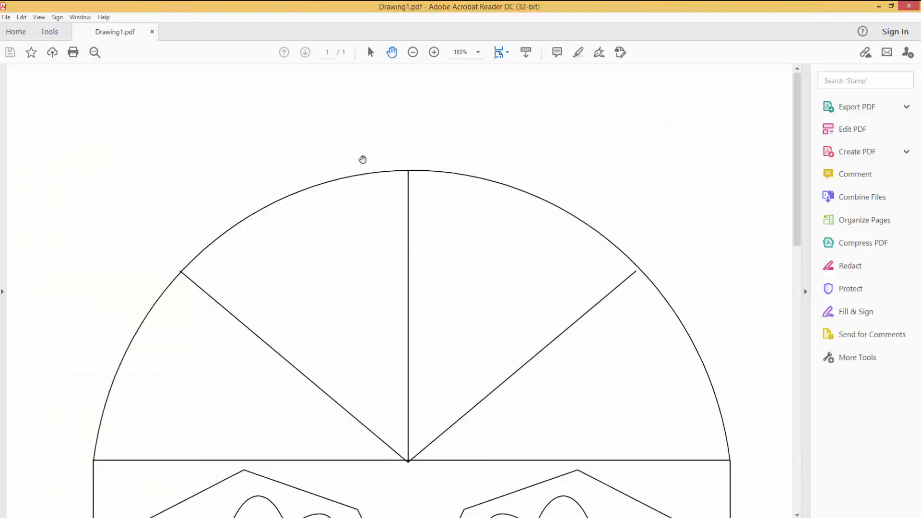
pyautogui.keyDown('ctrl'); pyautogui.scroll(-4, 354, 235); pyautogui.keyUp('ctrl')
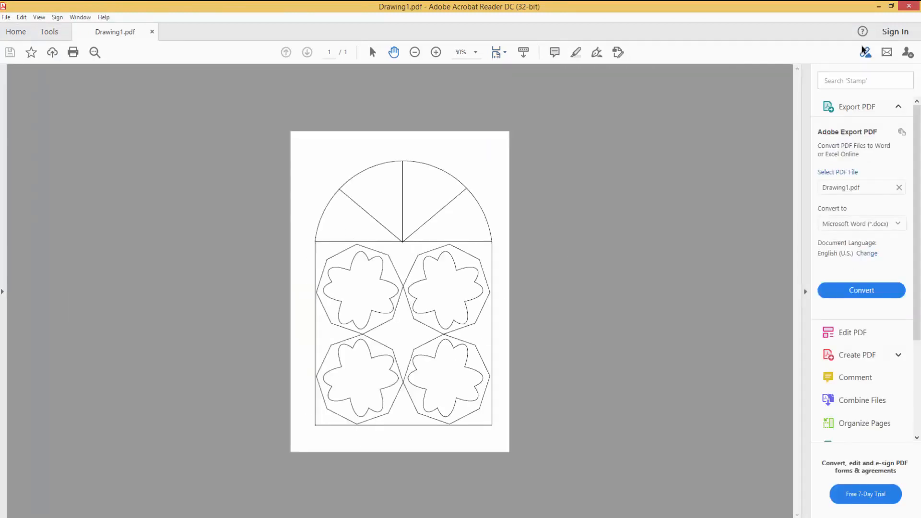
# Step: Return to 4MCAD, open Layout1 and change its page setup to portrait orientation
pyautogui.click(234, 517)
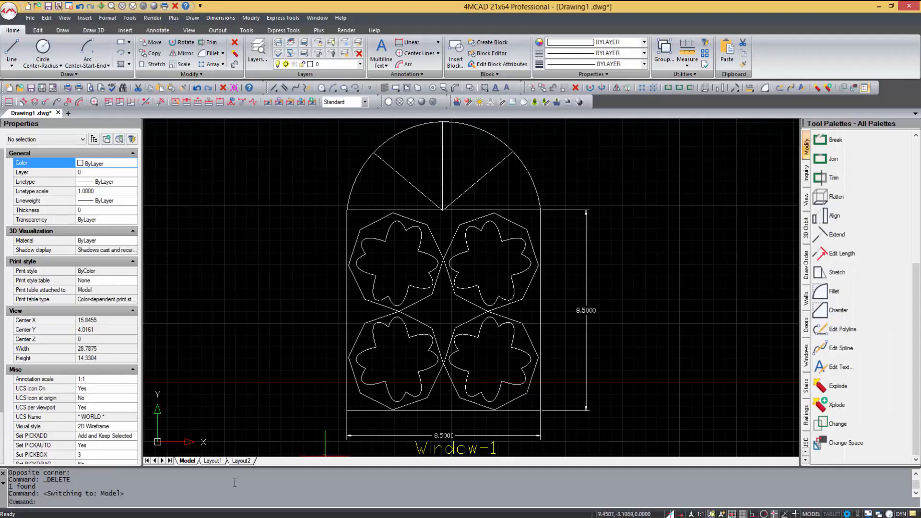
pyautogui.click(214, 461)
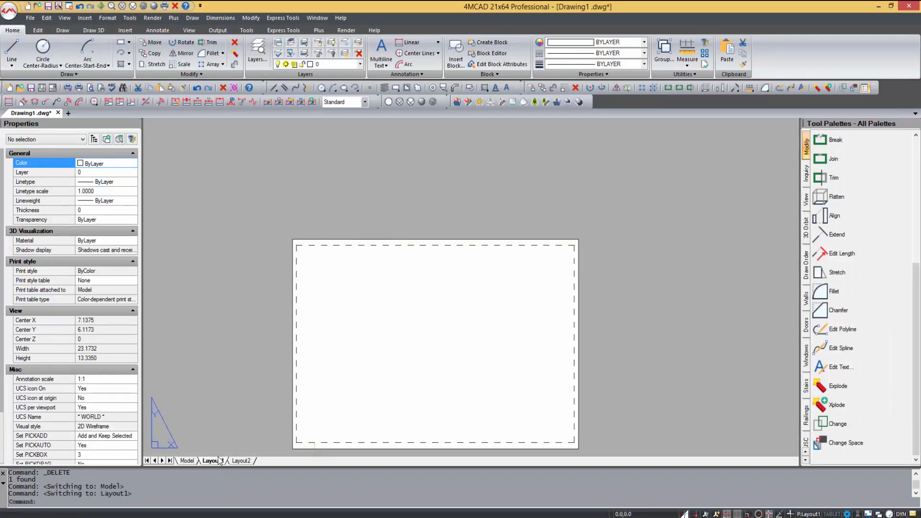
pyautogui.middleClick(279, 401)
pyautogui.middleClick(279, 402)
pyautogui.rightClick(204, 462)
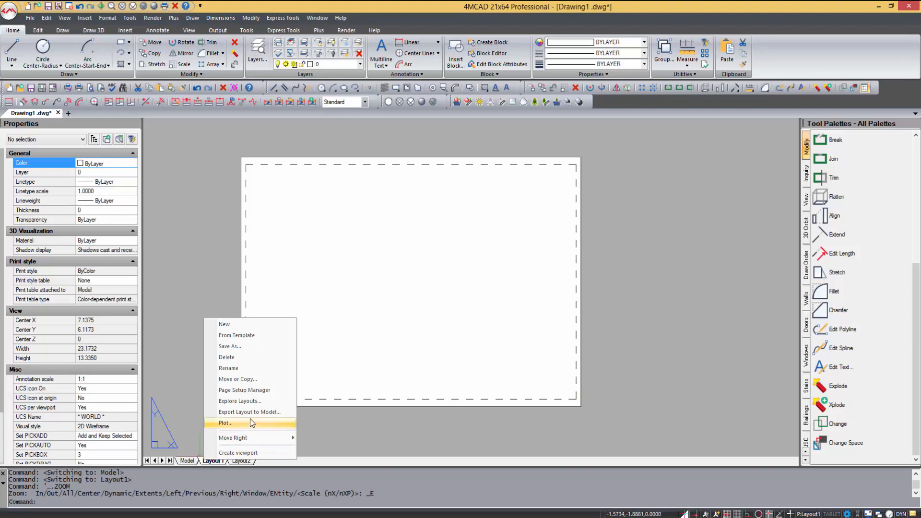
pyautogui.click(265, 390)
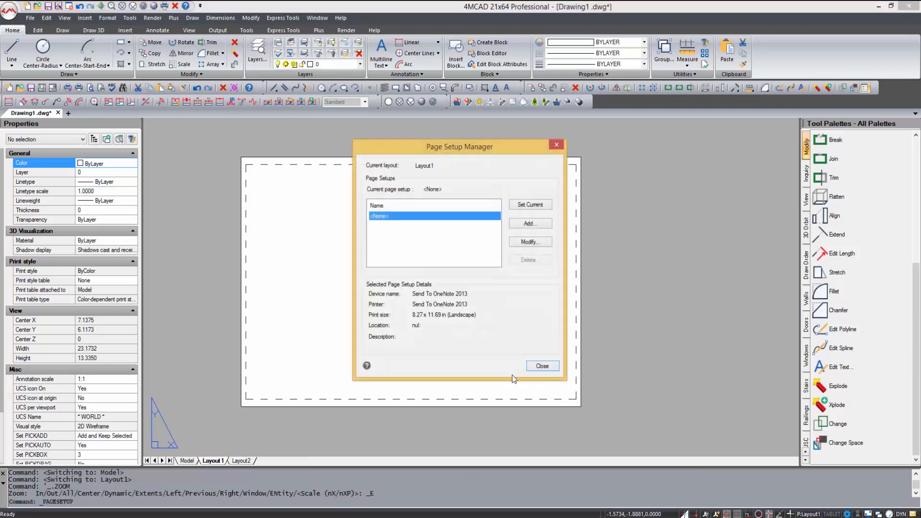
pyautogui.click(530, 241)
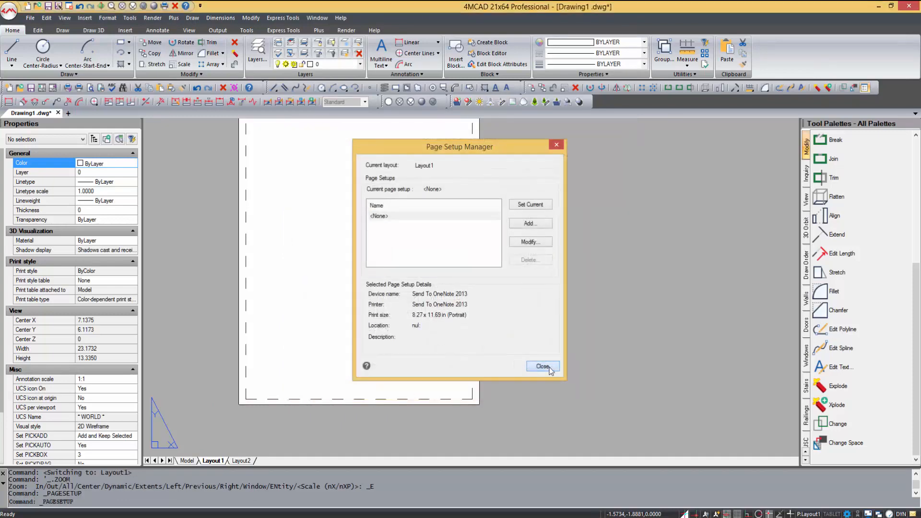
pyautogui.click(542, 365)
# Step: Create two vertical viewports side by side on Layout1, fitted to the page
pyautogui.scroll(1, 344, 320)
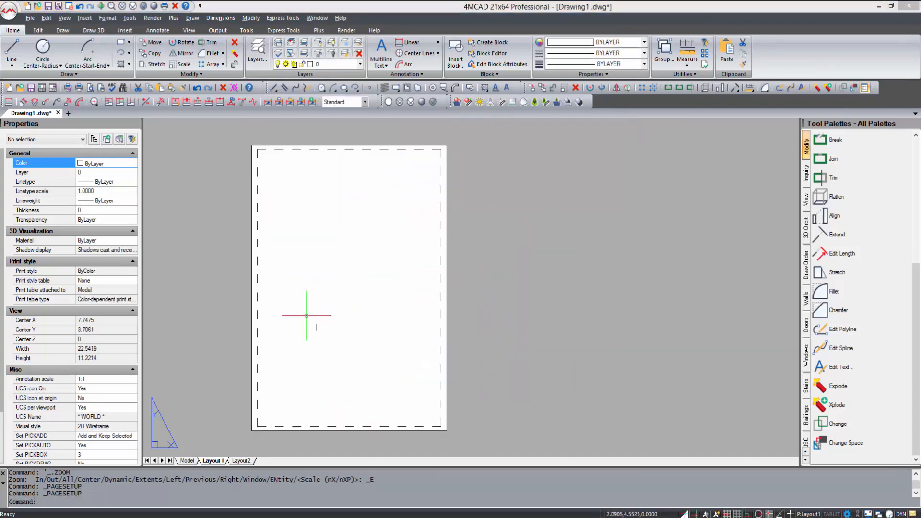
pyautogui.press('Return')
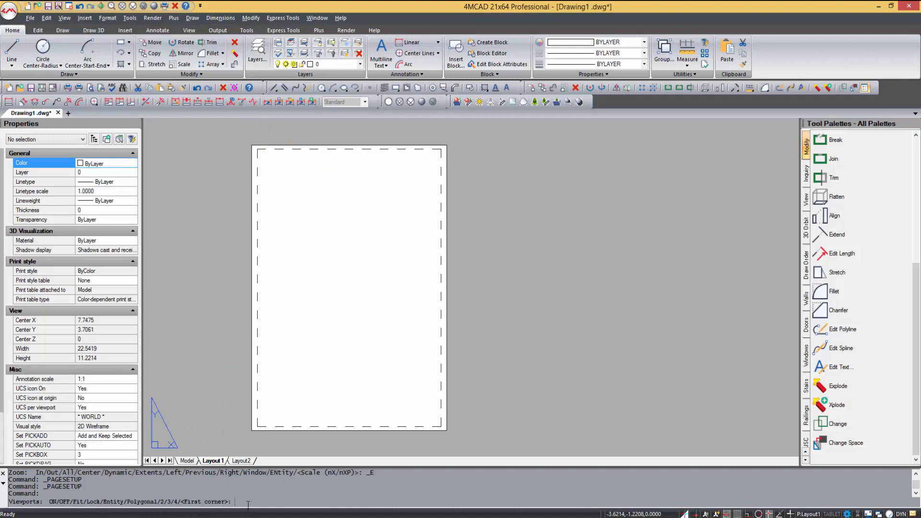
pyautogui.press('Return')
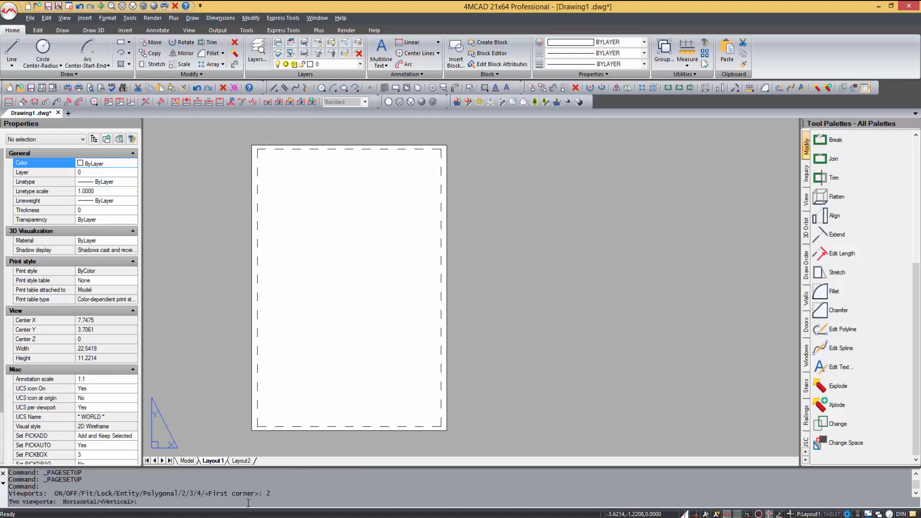
pyautogui.press('Return')
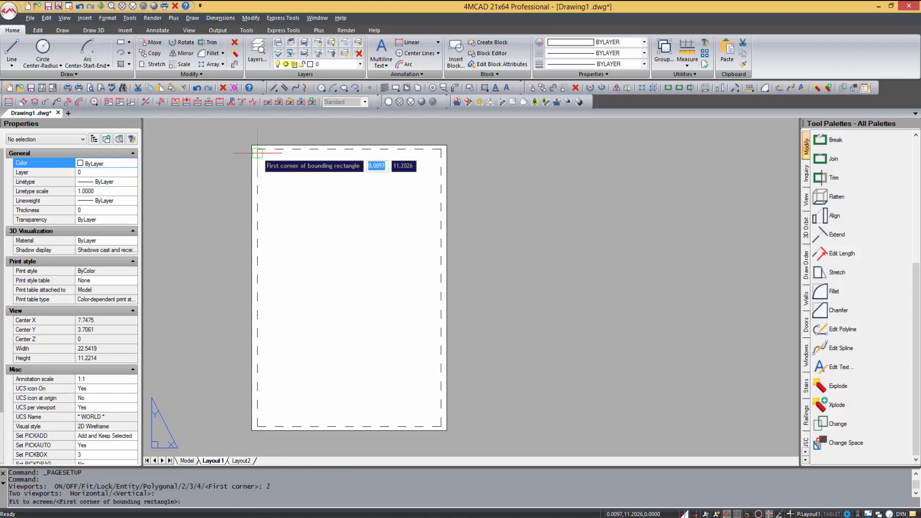
pyautogui.press('Return')
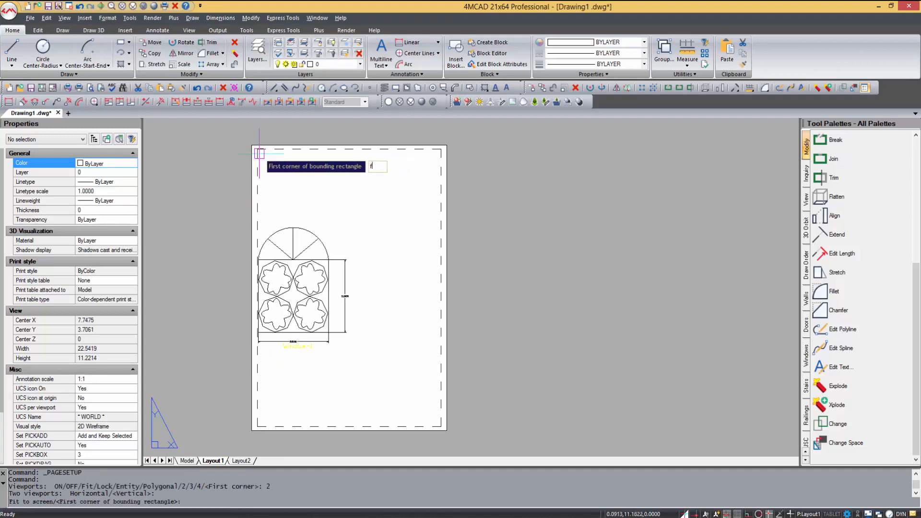
# Step: Turn off snap and grid in the left viewport and frame the whole arched window with its label inside it
pyautogui.scroll(1, 318, 294)
pyautogui.doubleClick(329, 381)
pyautogui.press('Escape')
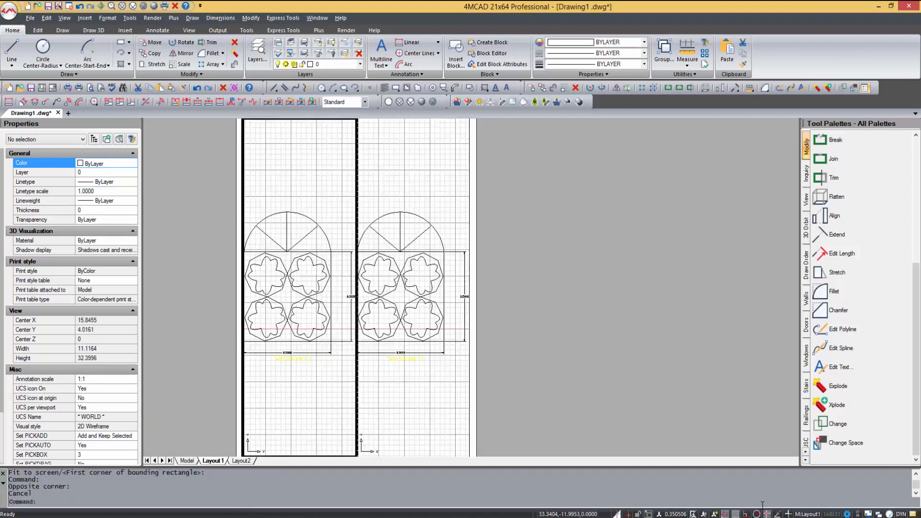
pyautogui.click(725, 515)
pyautogui.click(735, 515)
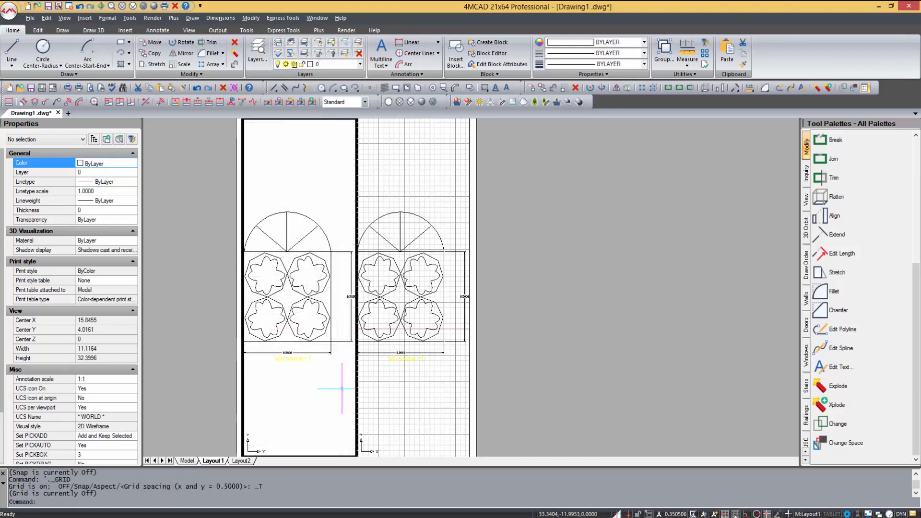
pyautogui.middleClick(302, 372)
pyautogui.middleClick(302, 372)
pyautogui.scroll(-3, 302, 372)
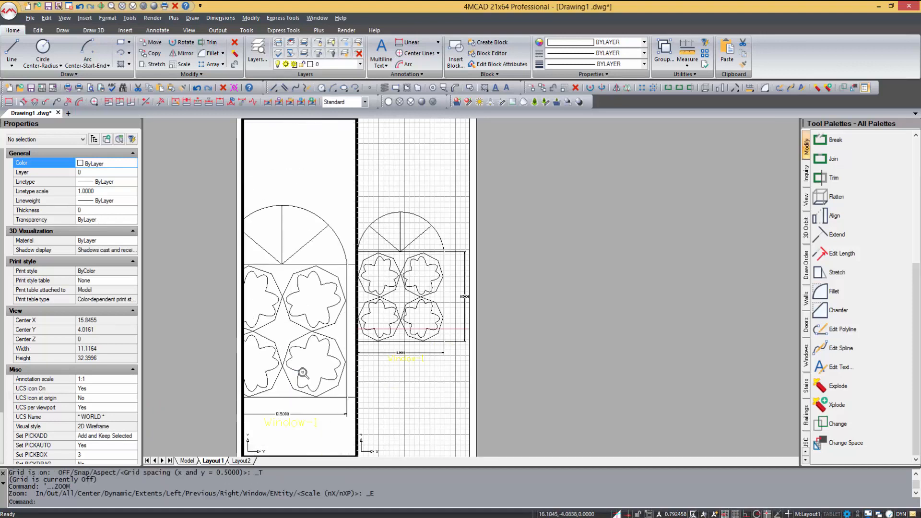
pyautogui.moveTo(302, 372); pyautogui.dragTo(317, 332, button='middle')
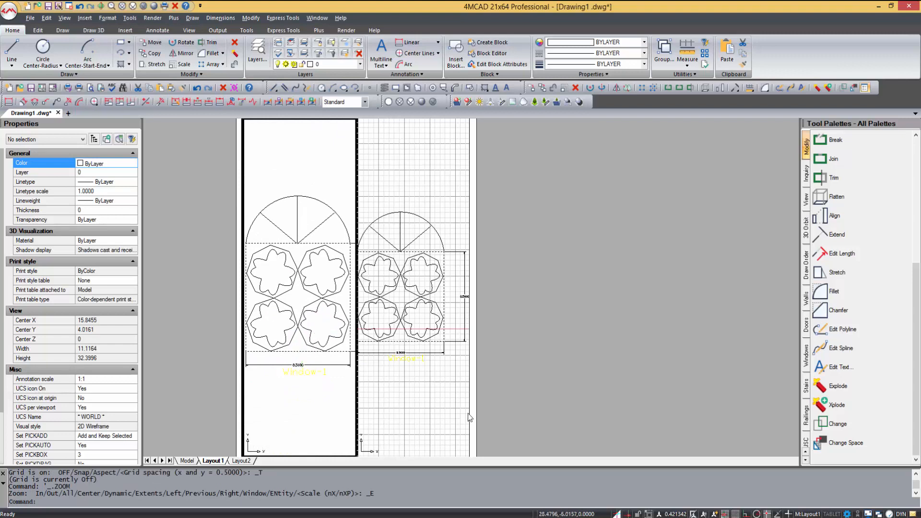
# Step: Turn off the grid in the right viewport, enlarge its view to one column of flower octagons, and return to paper space
pyautogui.click(422, 401)
pyautogui.click(735, 515)
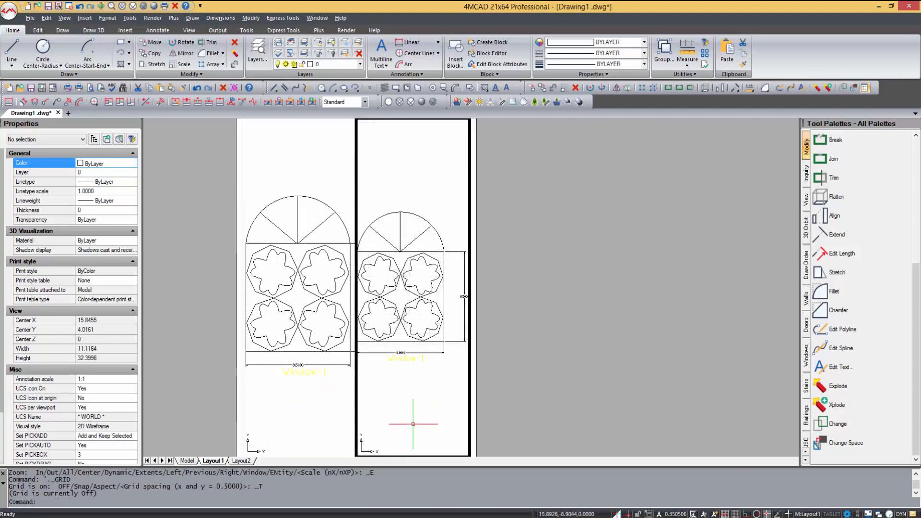
pyautogui.scroll(5, 412, 336)
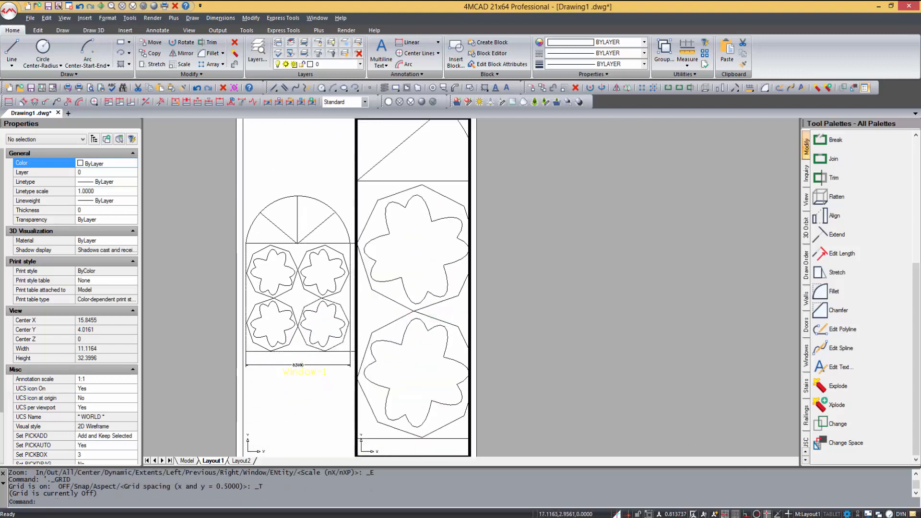
pyautogui.doubleClick(472, 447)
pyautogui.scroll(-1, 438, 360)
pyautogui.press('Escape')
# Step: Shrink the right viewport to about 3.33 wide by 5.80 high and position its view on the lower flower octagon
pyautogui.click(452, 438)
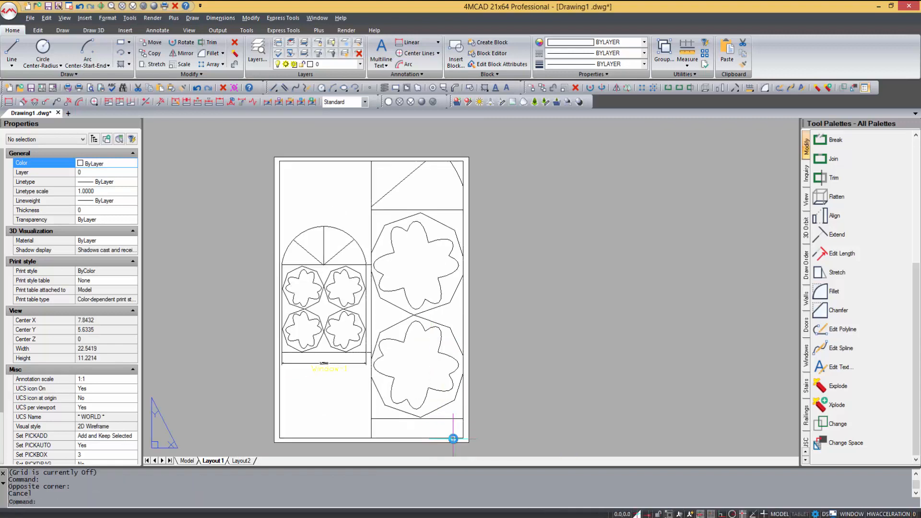
pyautogui.click(463, 438)
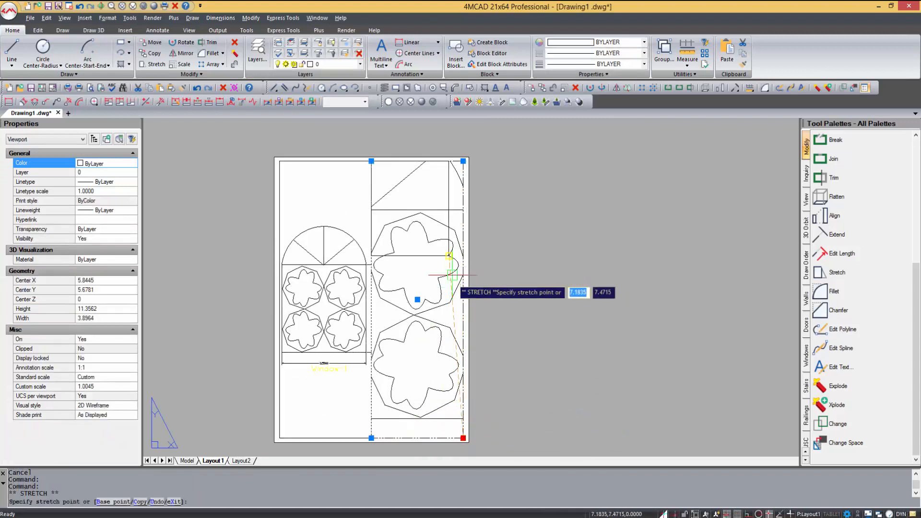
pyautogui.click(450, 302)
pyautogui.doubleClick(416, 251)
pyautogui.scroll(-1, 413, 283)
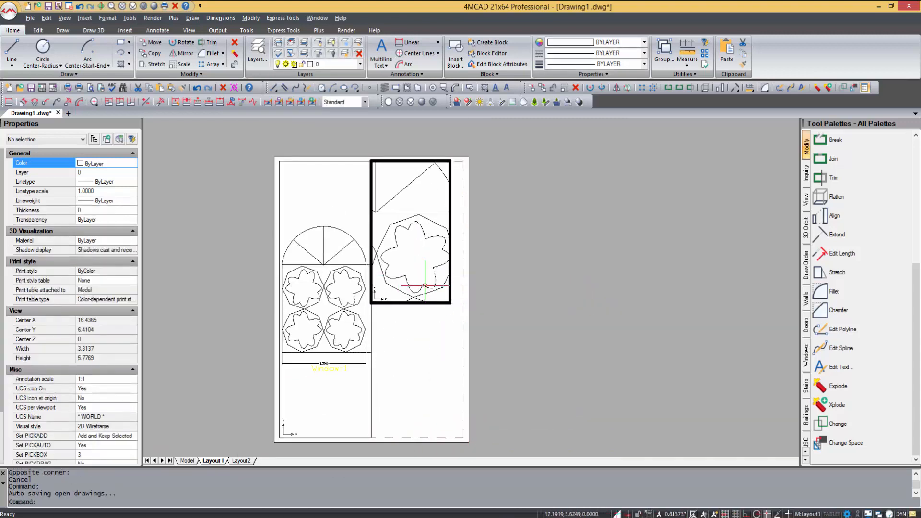
pyautogui.moveTo(425, 285); pyautogui.dragTo(408, 250, button='middle')
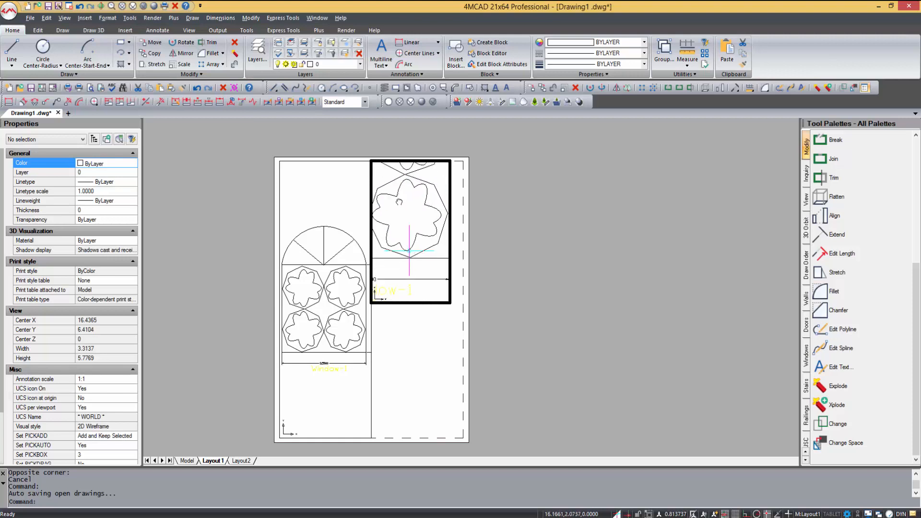
pyautogui.moveTo(399, 202)
pyautogui.mouseDown(button='middle')
pyautogui.moveTo(409, 250)
pyautogui.moveTo(409, 204)
pyautogui.mouseUp(button='middle')
# Step: Return to paper space and raise the right viewport's lower-right corner to just beneath the flower octagon, widening it slightly
pyautogui.doubleClick(421, 353)
pyautogui.click(417, 319)
pyautogui.click(401, 284)
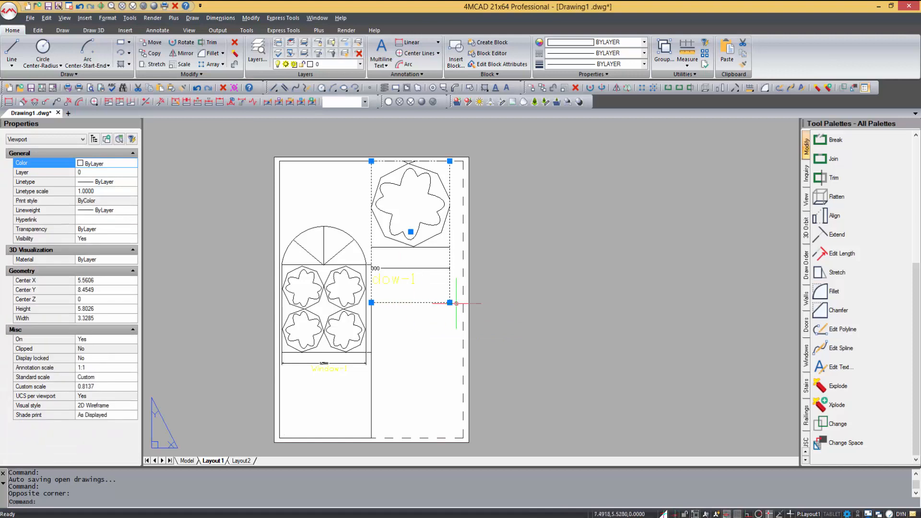
pyautogui.click(449, 303)
pyautogui.click(453, 247)
pyautogui.press('Escape')
# Step: Start inserting label.dwg from the Desktop as a block, redefining the existing label block
pyautogui.click(125, 31)
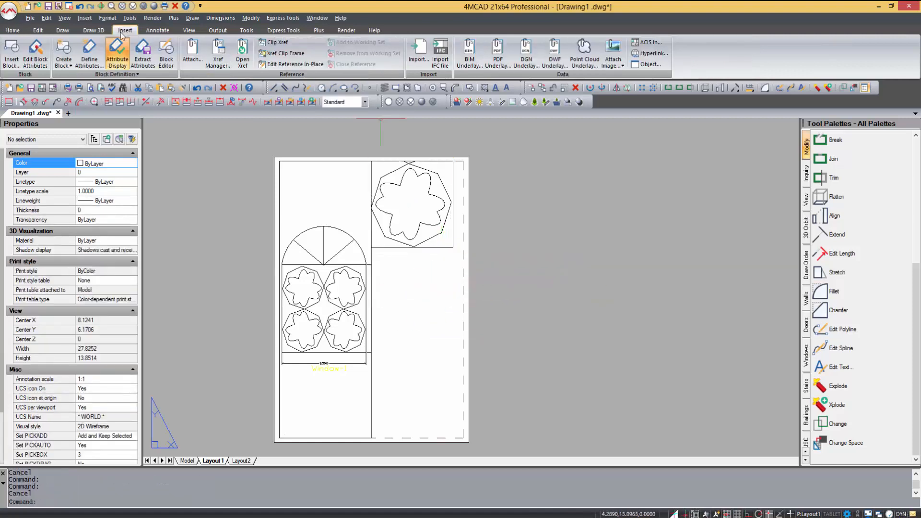
pyautogui.click(11, 53)
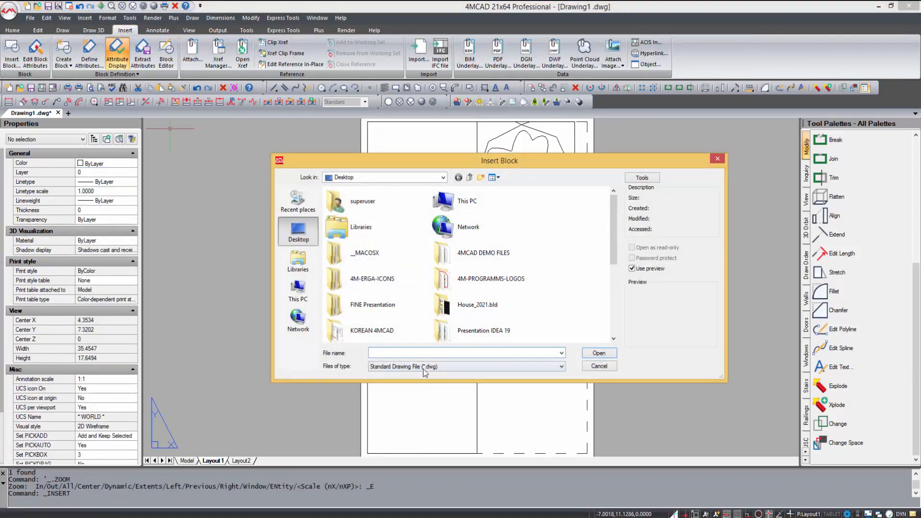
pyautogui.click(412, 356)
pyautogui.write('l')
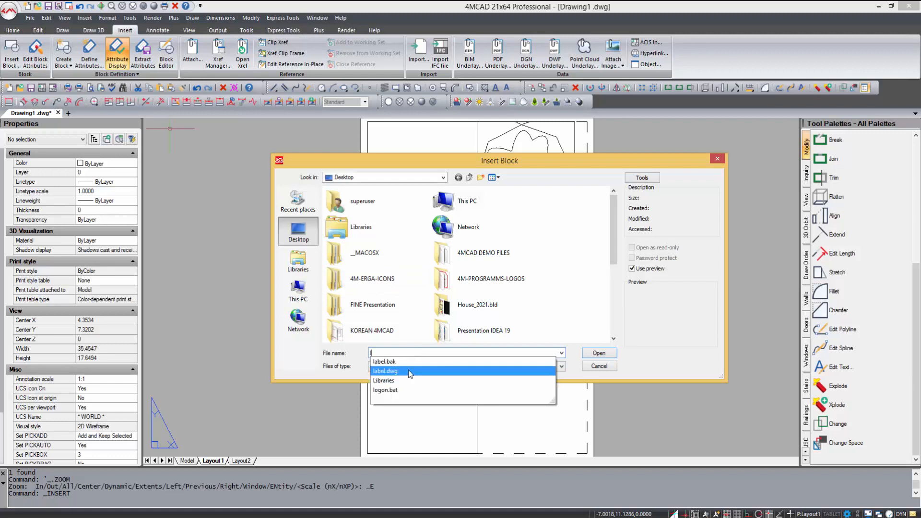
pyautogui.click(410, 372)
pyautogui.click(598, 353)
pyautogui.click(526, 335)
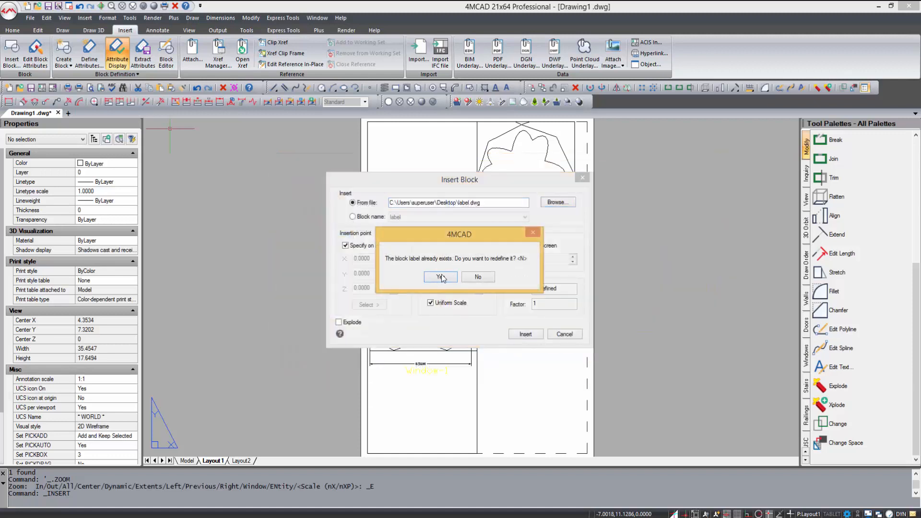
pyautogui.click(441, 278)
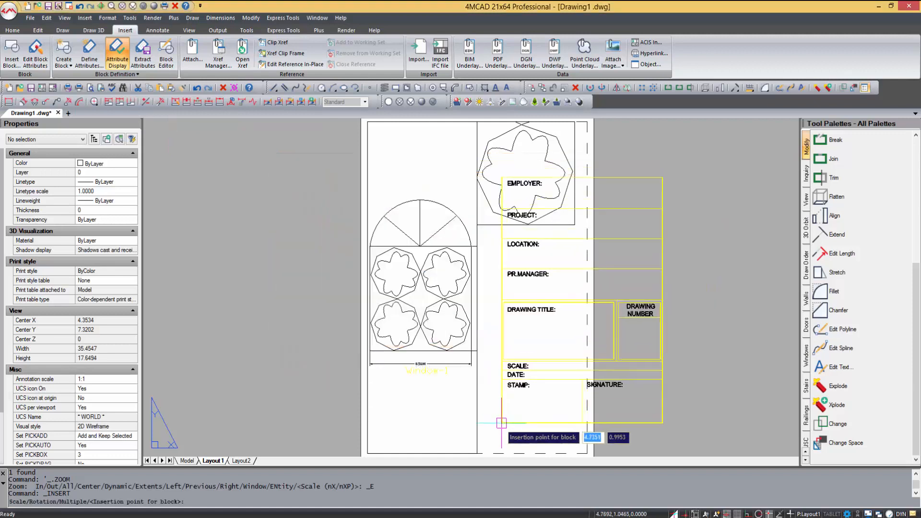
# Step: Place the label block at the left viewport's lower-right corner with scale 0.8 and the default rotation of 0
pyautogui.click(476, 449)
pyautogui.write('0.8')
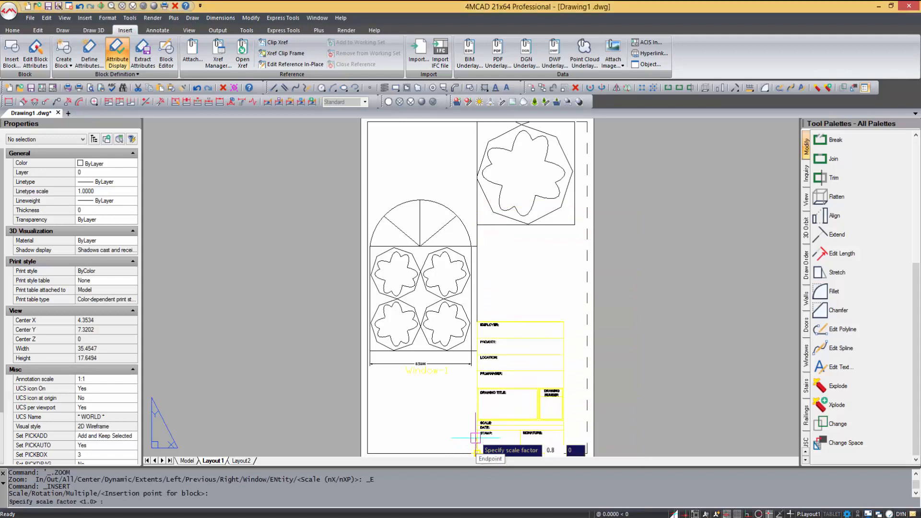
pyautogui.press('Return')
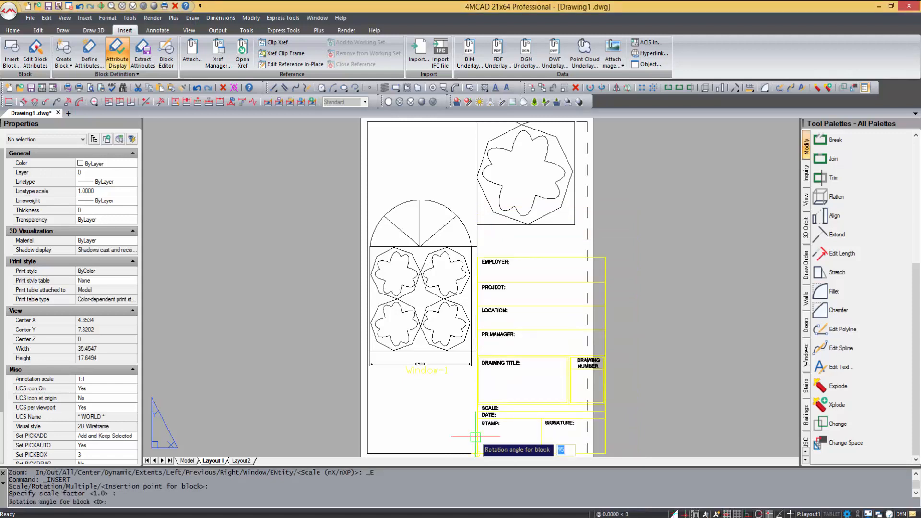
pyautogui.press('Return')
# Step: Select the label block and set its X scale to 0.65 so it fits the page width
pyautogui.scroll(2, 587, 301)
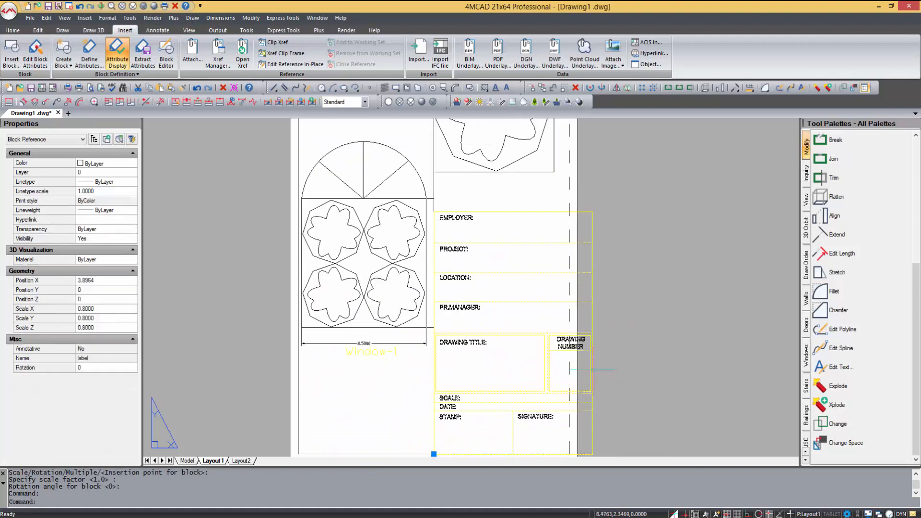
pyautogui.click(571, 296)
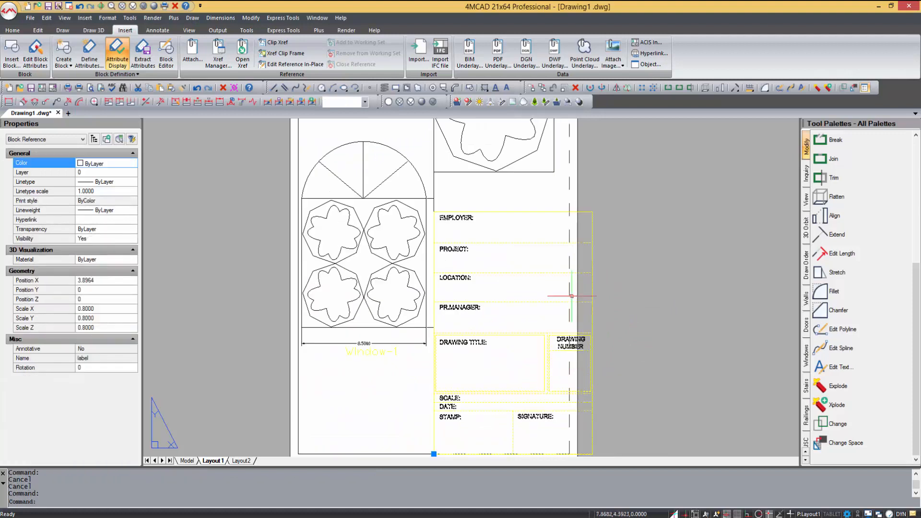
pyautogui.click(104, 318)
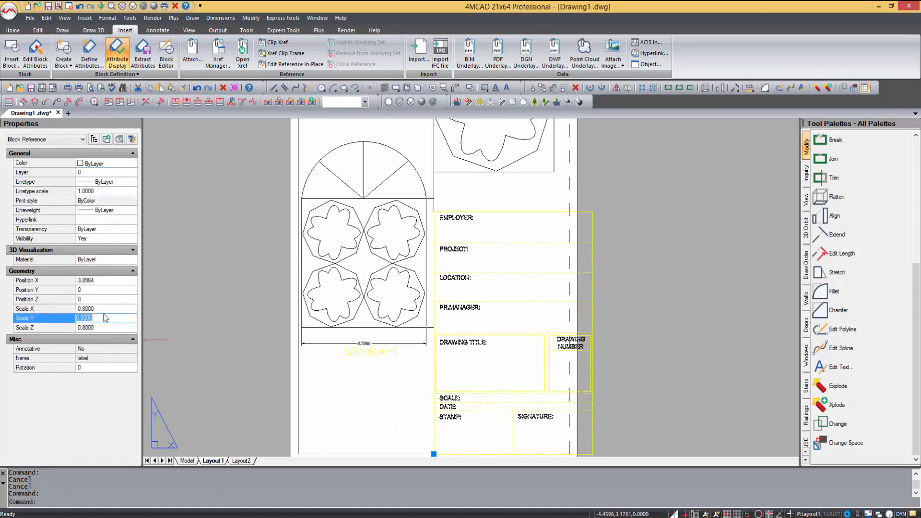
pyautogui.click(103, 310)
pyautogui.write('0.65')
pyautogui.press('Return')
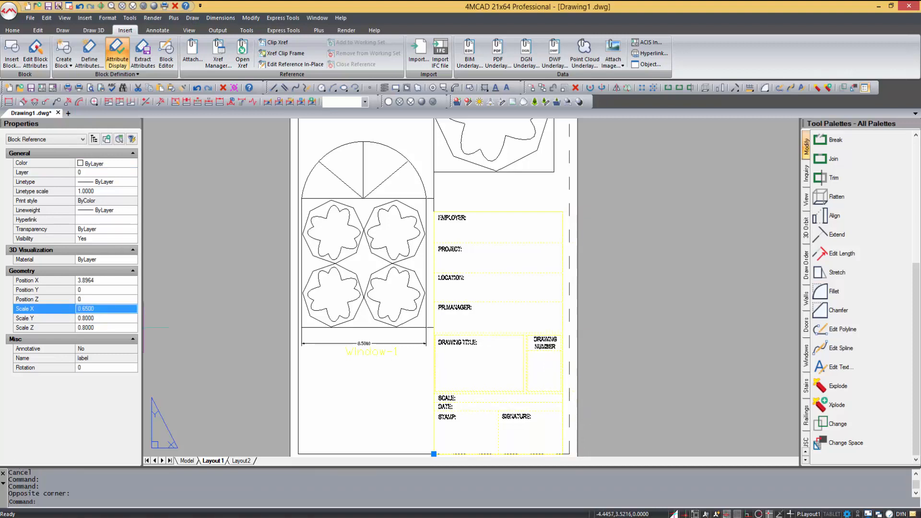
# Step: Explode the label block and recolour its yellow lines to black
pyautogui.click(150, 499)
pyautogui.press('Return')
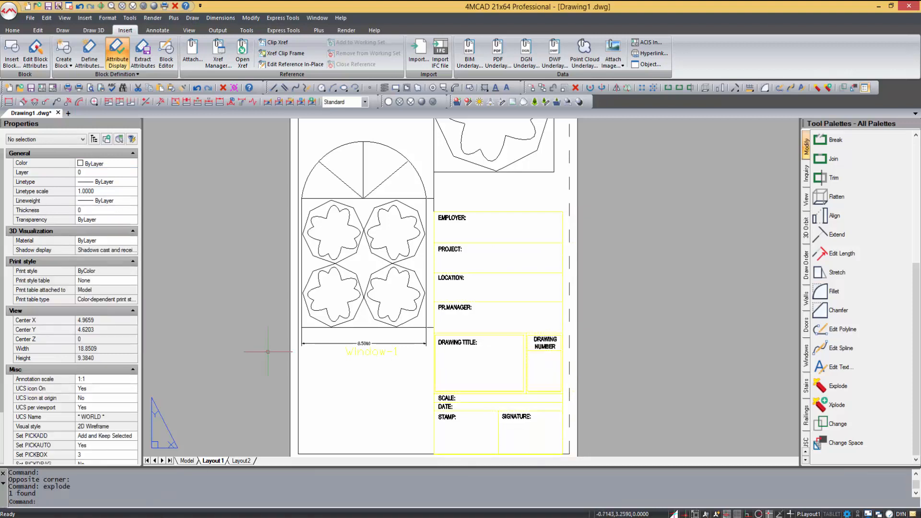
pyautogui.scroll(-1, 410, 277)
pyautogui.middleClick(410, 277)
pyautogui.middleClick(411, 277)
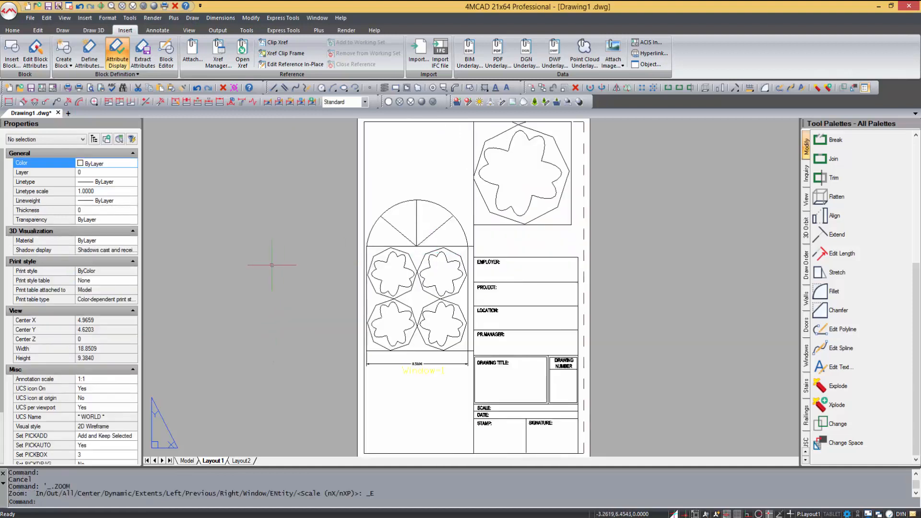
# Step: Inside the left viewport, change the Window-1 text colour to blue and return to paper space
pyautogui.doubleClick(452, 377)
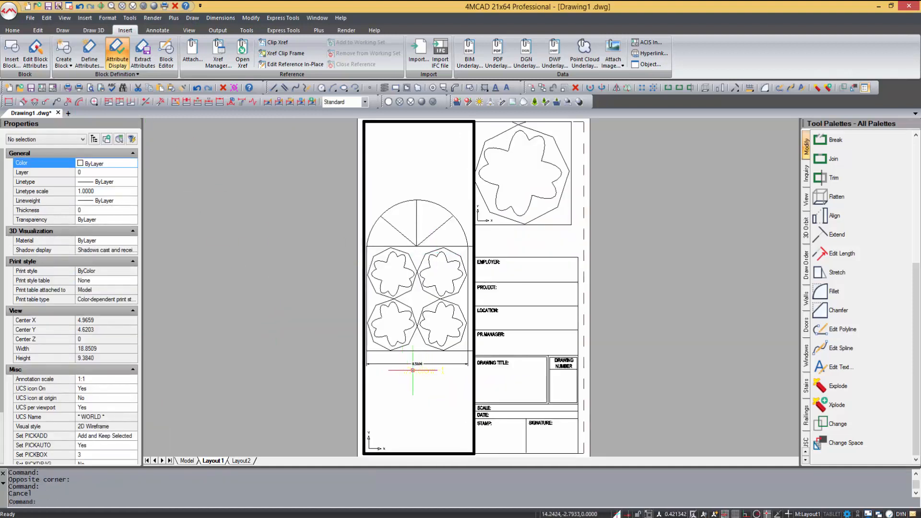
pyautogui.click(413, 371)
pyautogui.click(110, 164)
pyautogui.click(111, 222)
pyautogui.doubleClick(504, 243)
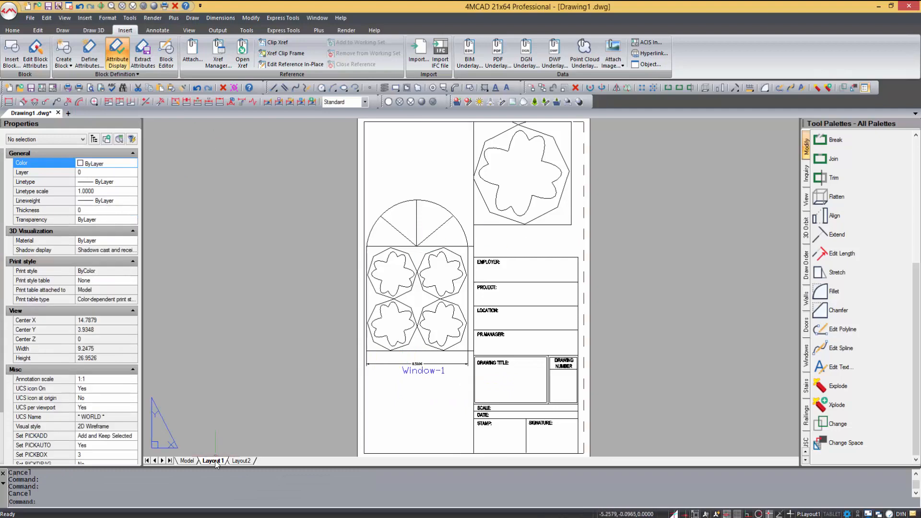
# Step: Print Layout1 to PDF on A4 at 1:1 with the PrimoPDF printer, view the result, and return to 4MCAD
pyautogui.rightClick(215, 460)
pyautogui.click(248, 424)
pyautogui.click(453, 180)
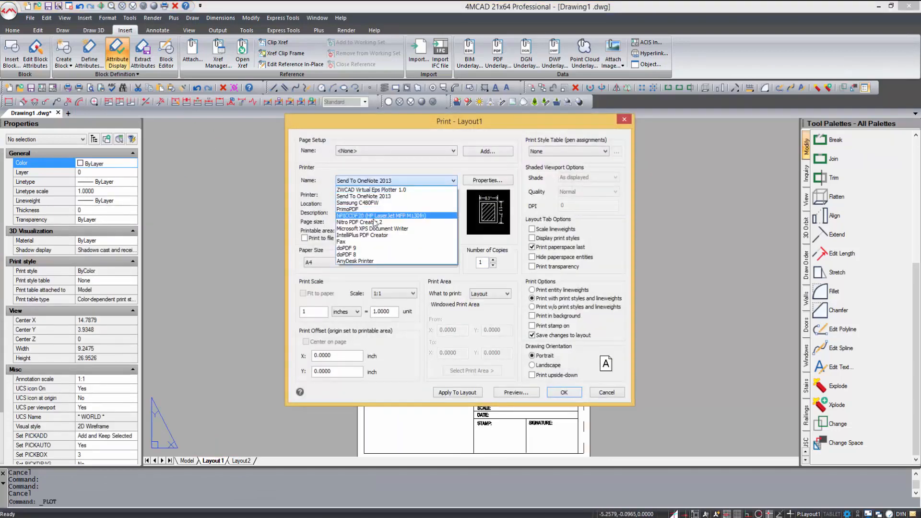
pyautogui.click(384, 211)
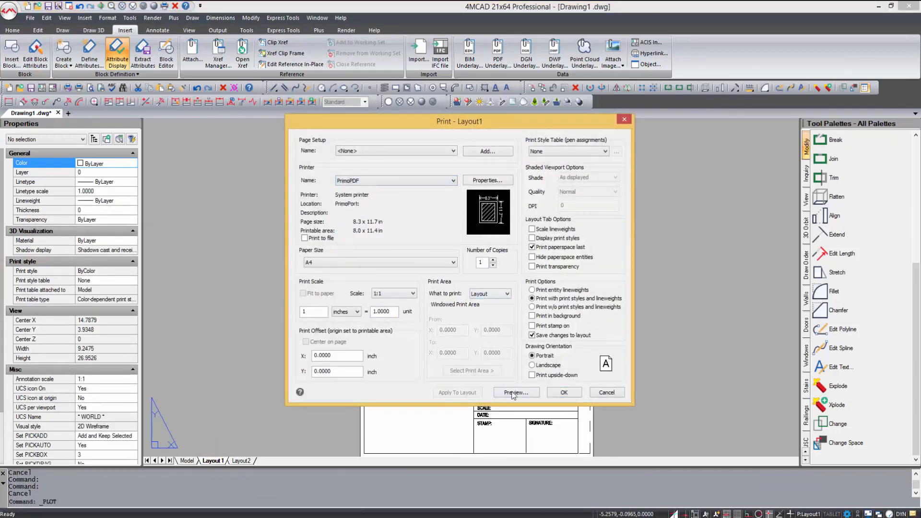
pyautogui.click(514, 393)
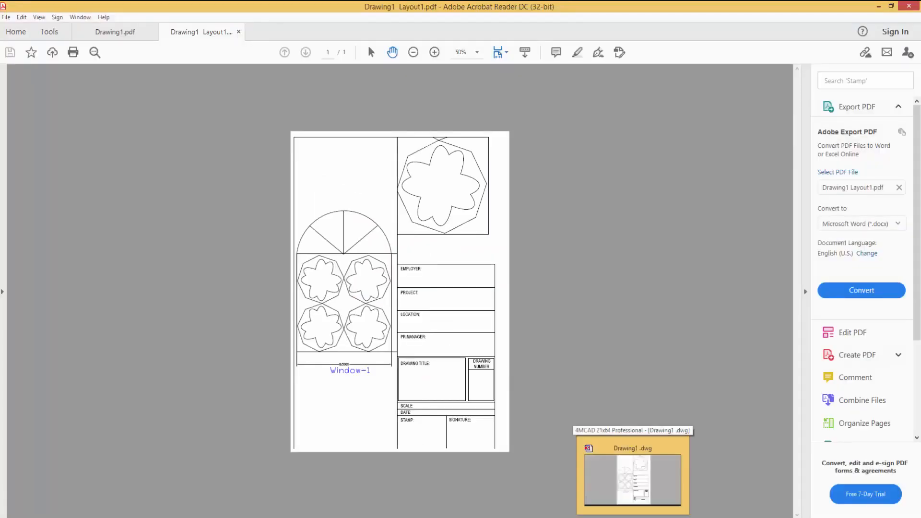
pyautogui.hotkey('alt', 'Tab')
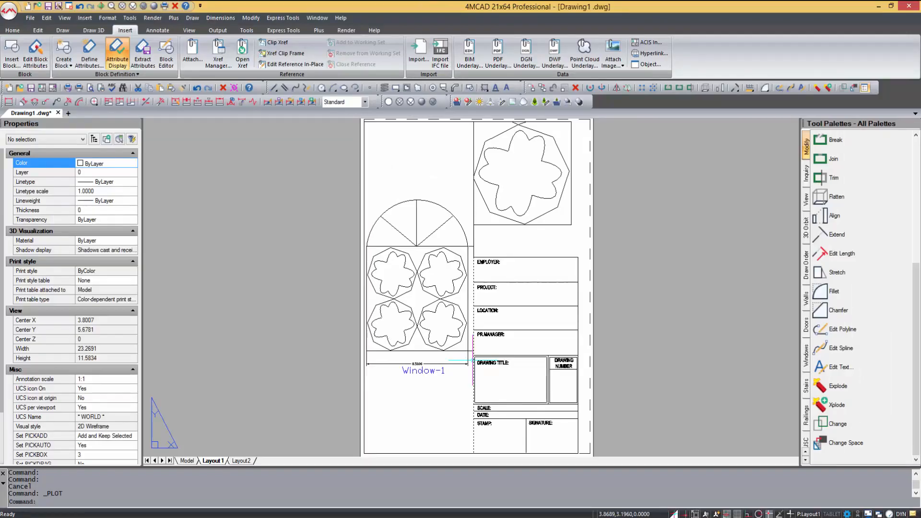
# Step: Open the SERBAN VODA.dwg drawing from the Desktop
pyautogui.click(12, 30)
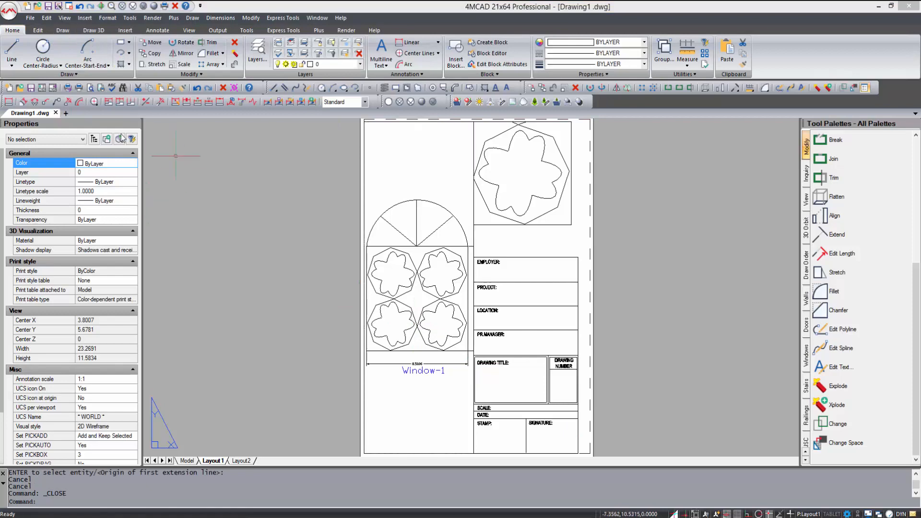
pyautogui.click(10, 9)
pyautogui.click(144, 45)
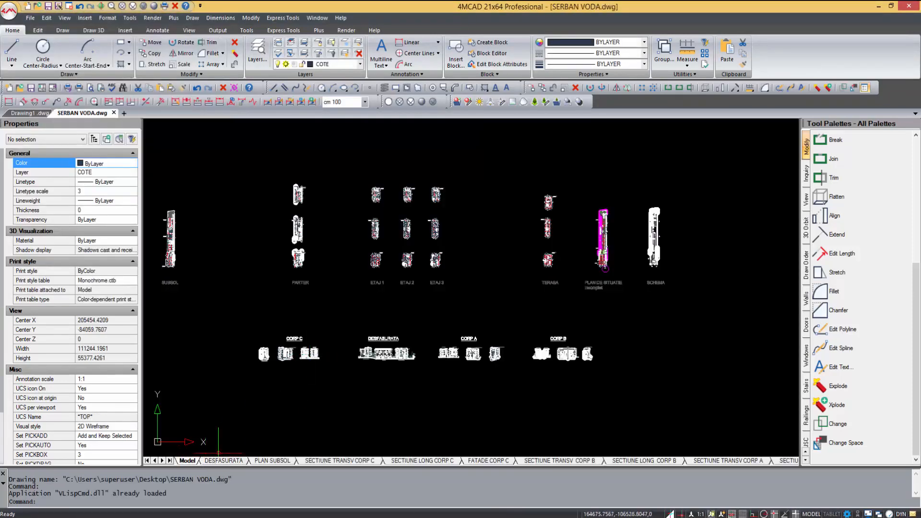
# Step: Examine the building drawings in model space and in the DESFASURATA, PLAN SUBSOL, SECTIUNE TRANSV CORP C and SECTIUNE LONG CORP C layouts
pyautogui.scroll(10, 384, 345)
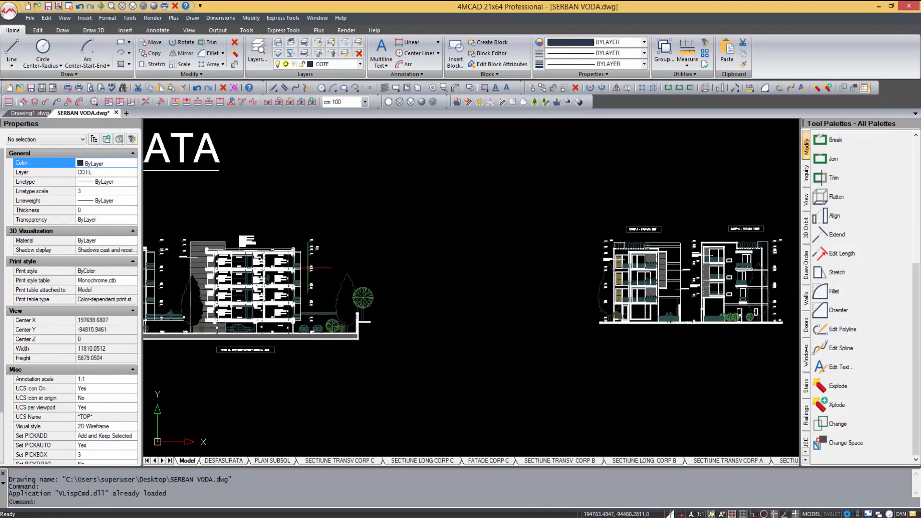
pyautogui.scroll(-10, 508, 180)
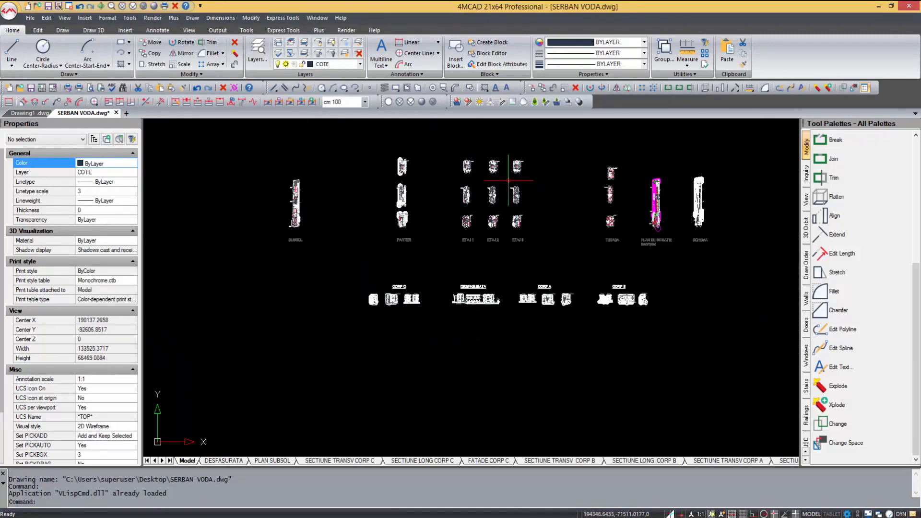
pyautogui.scroll(2, 478, 177)
pyautogui.click(238, 460)
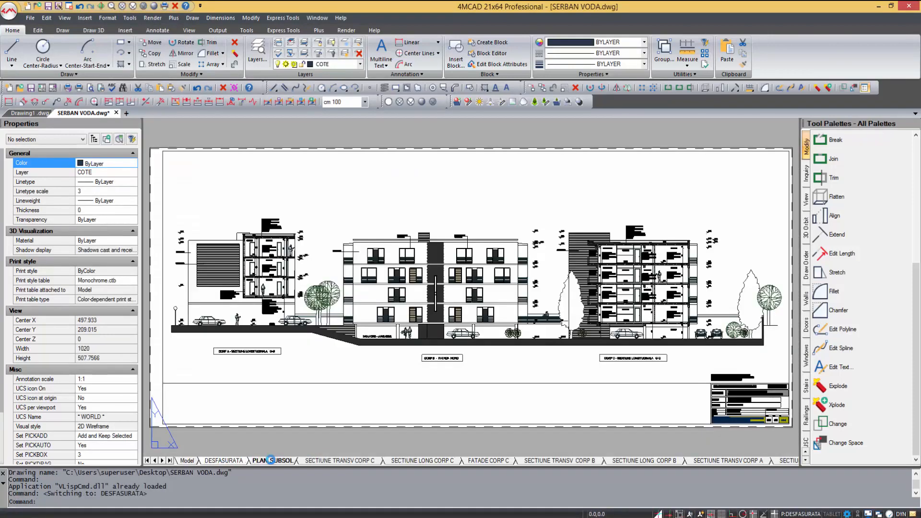
pyautogui.click(271, 460)
pyautogui.click(339, 461)
pyautogui.scroll(4, 415, 250)
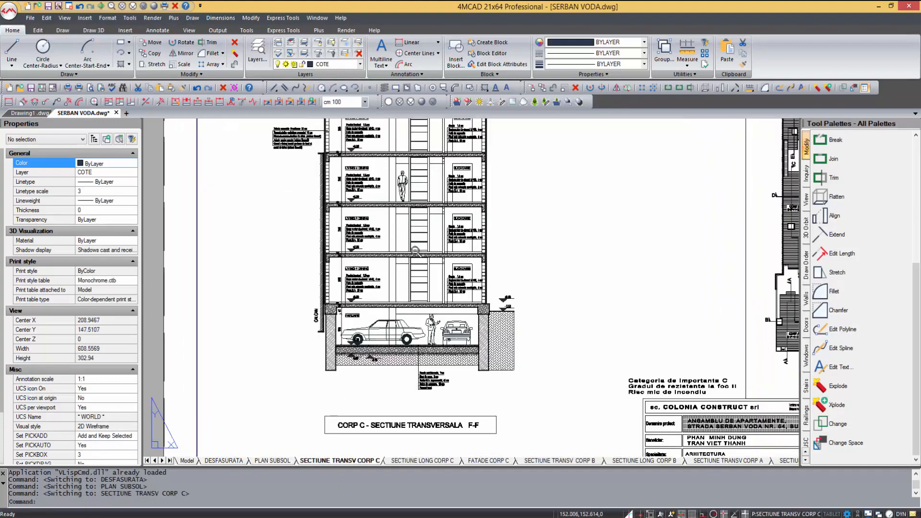
pyautogui.scroll(3, 415, 250)
pyautogui.click(422, 461)
pyautogui.scroll(5, 416, 356)
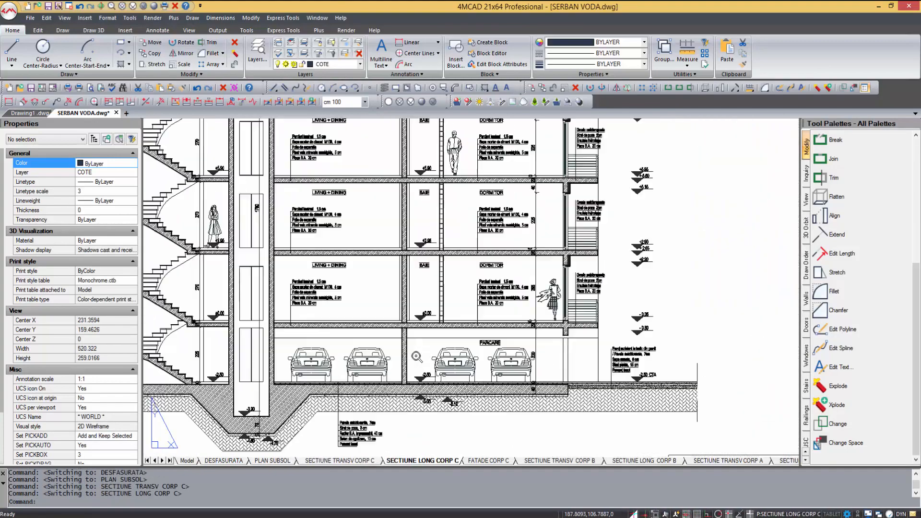
pyautogui.moveTo(435, 358); pyautogui.dragTo(490, 370, button='middle')
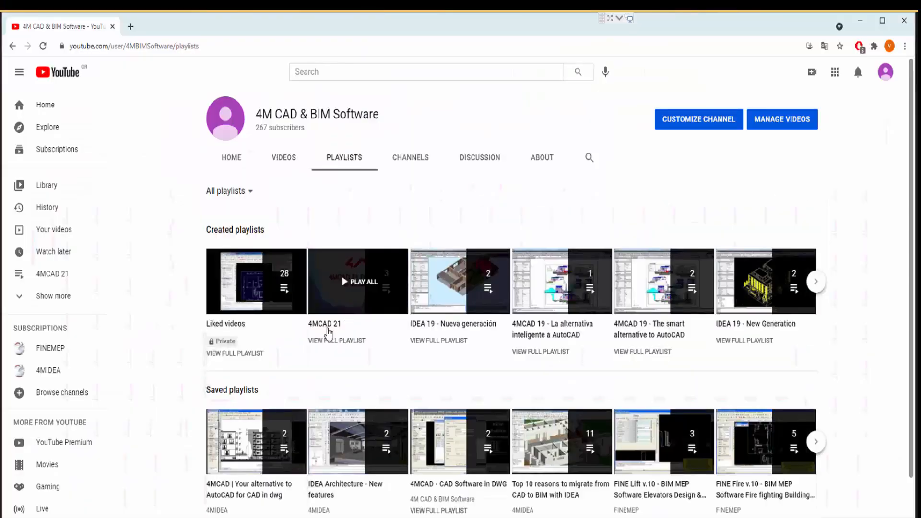
# Step: Open the 4MCAD 21 playlist on the 4M CAD & BIM Software YouTube channel
pyautogui.click(325, 324)
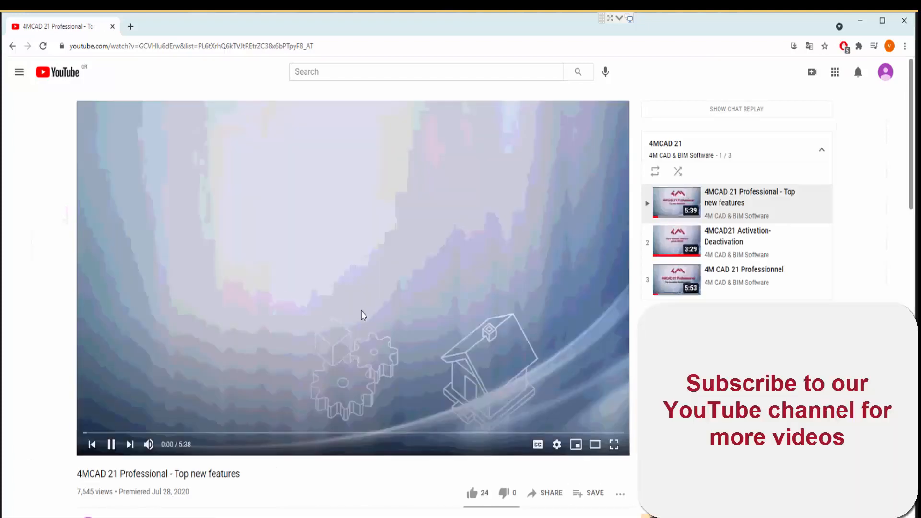